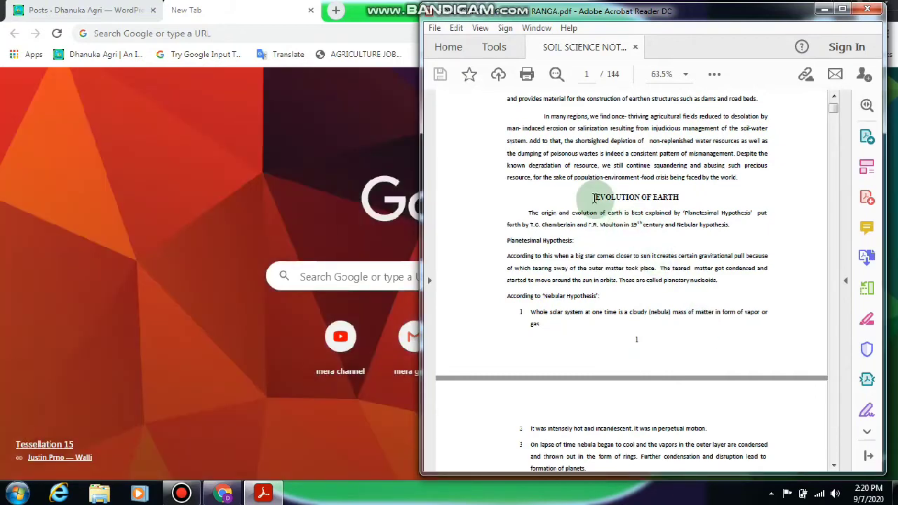
Step: Copy the heading "EVOLUTION OF EARTH" from page 1 of the soil science PDF
left_click_drag(591, 197, 670, 202)
right_click(670, 202)
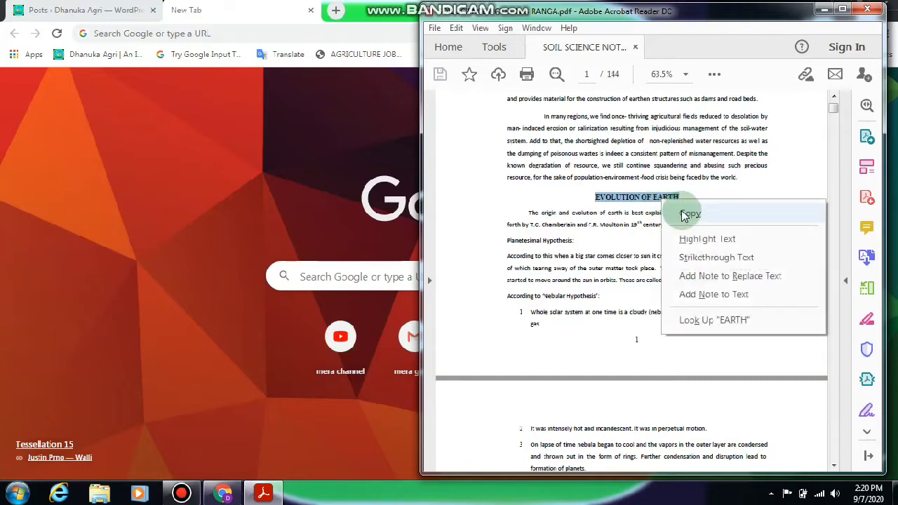
left_click(686, 214)
scroll(684, 210, "up", 4)
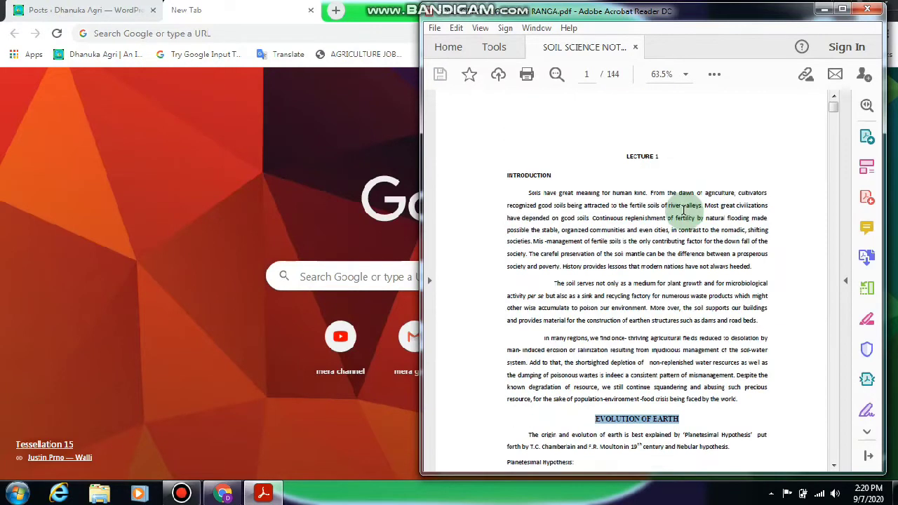
scroll(681, 212, "down", 2)
scroll(672, 224, "down", 2)
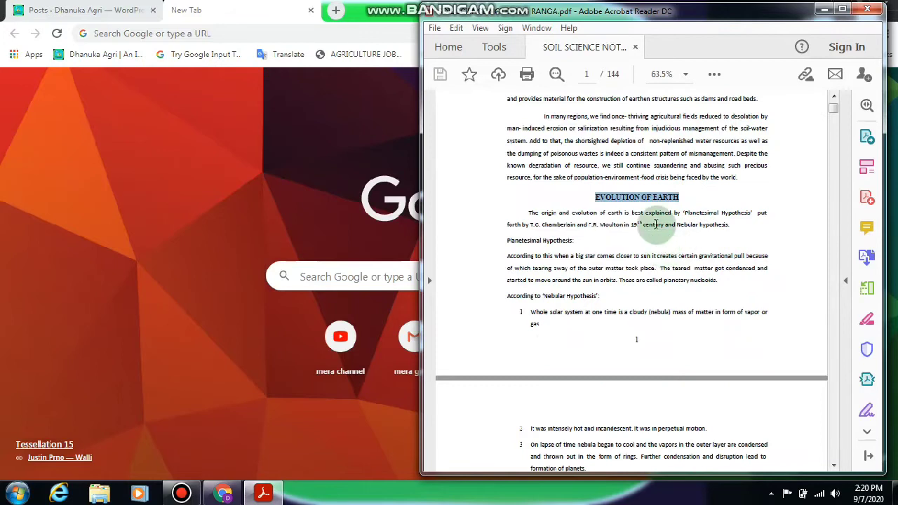
Step: Switch to the WordPress admin in Chrome and start a new post from the Posts page
left_click(91, 12)
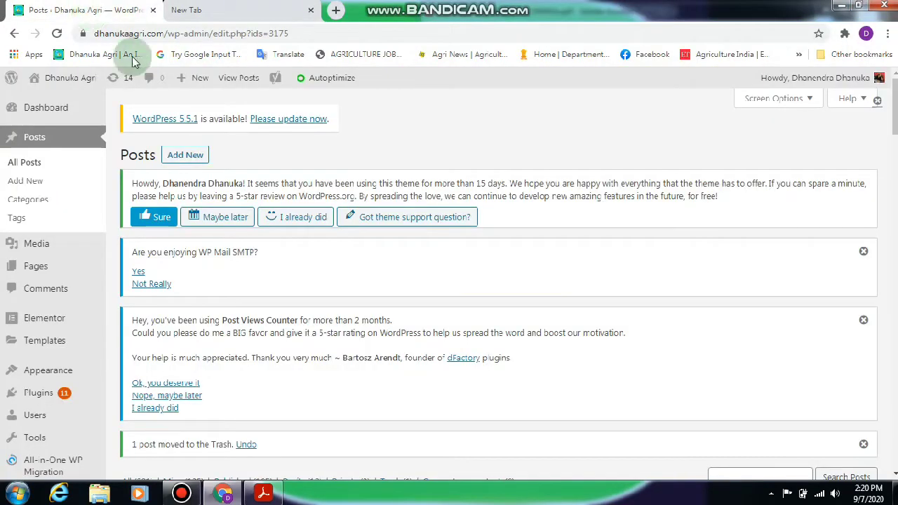
left_click(60, 254)
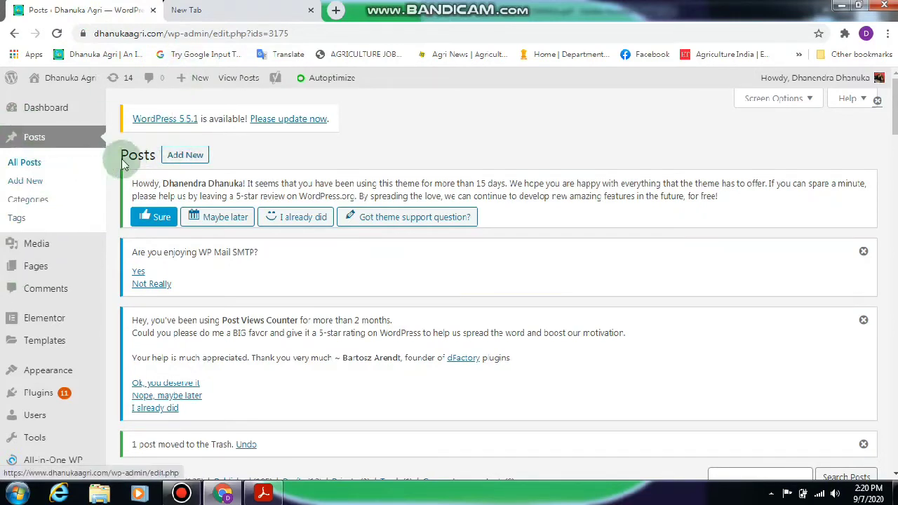
left_click(185, 155)
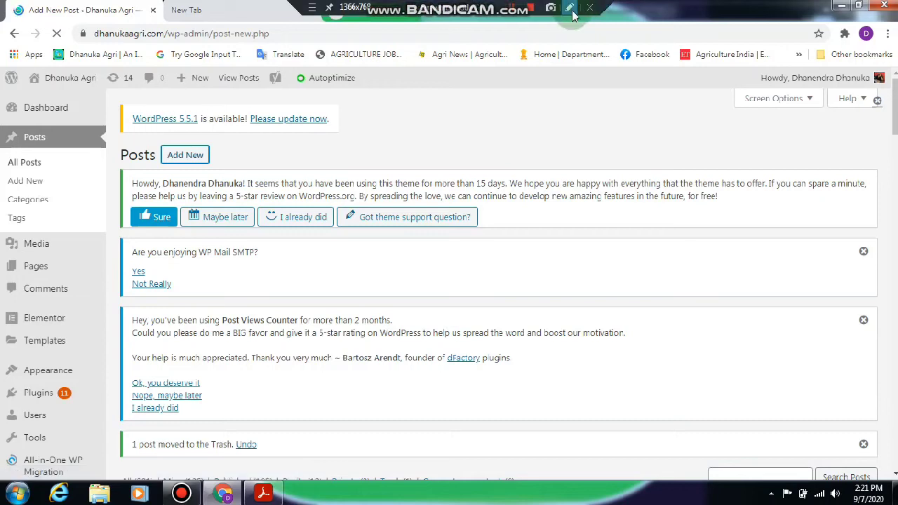
left_click(570, 11)
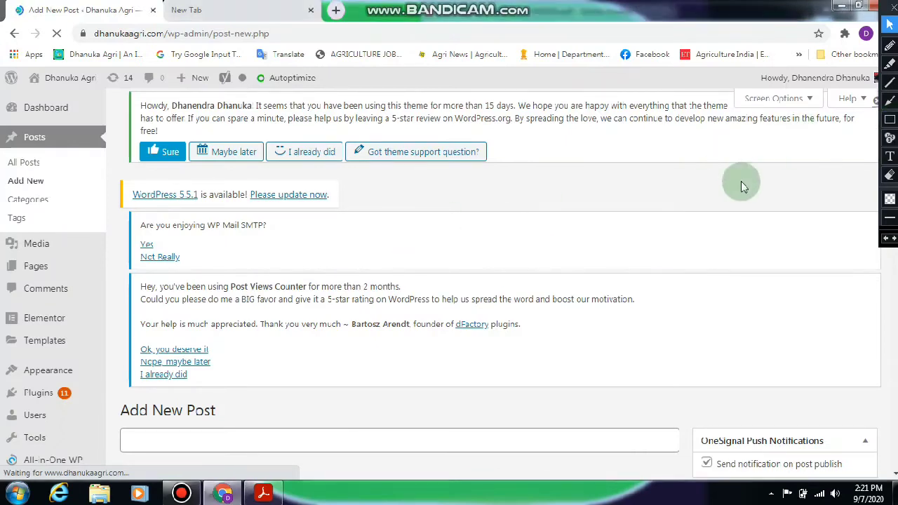
scroll(742, 184, "down", 3)
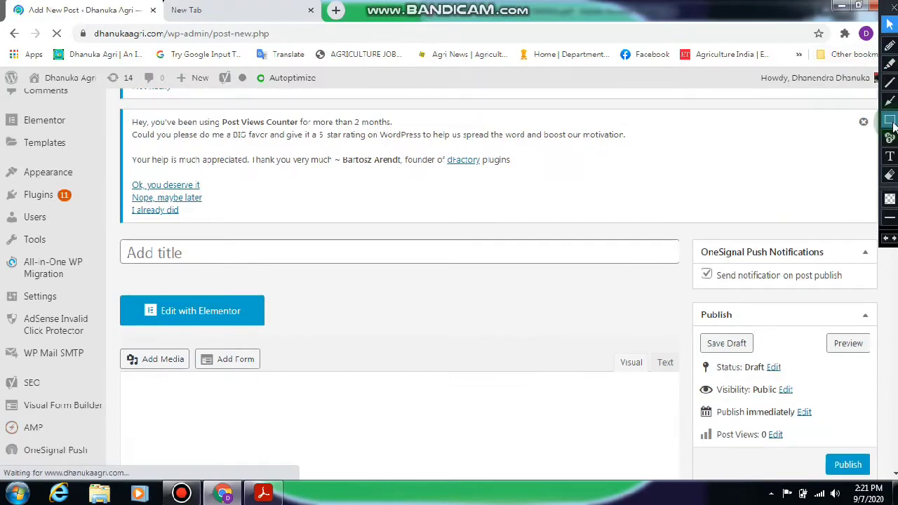
left_click(889, 120)
left_click_drag(118, 228, 689, 273)
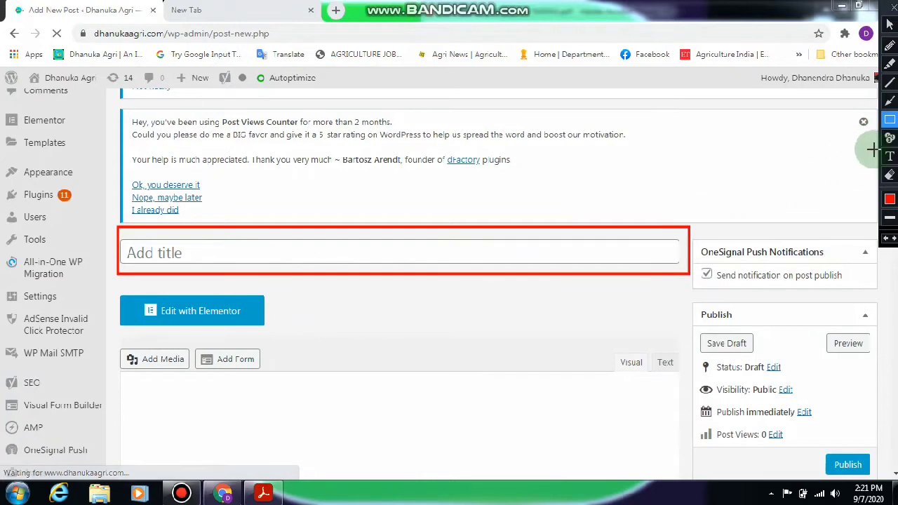
left_click(889, 174)
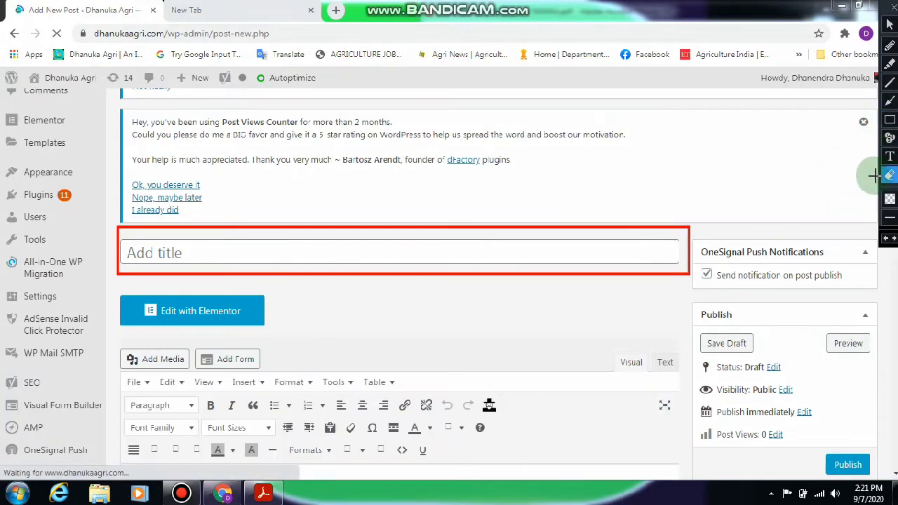
left_click_drag(450, 277, 368, 223)
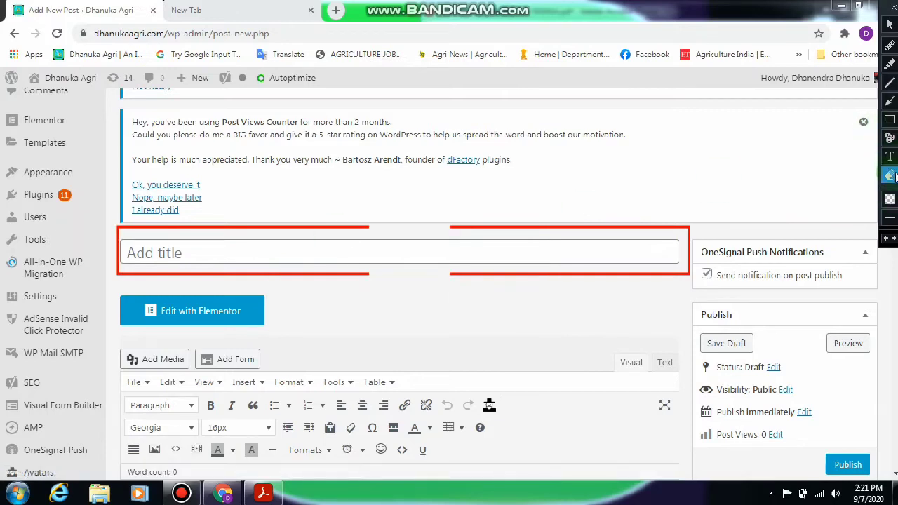
mouse_move(410, 200)
left_mouse_down()
mouse_move(730, 291)
mouse_move(706, 287)
left_mouse_up()
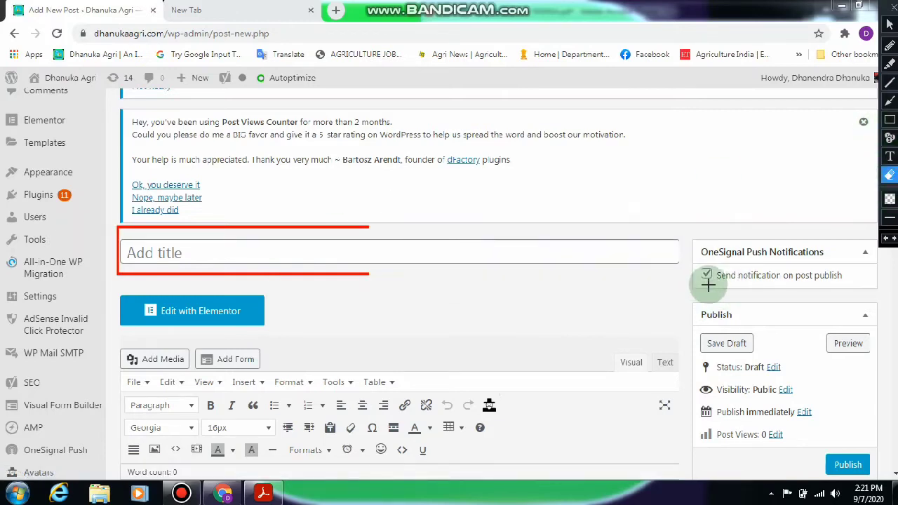
left_click_drag(111, 213, 481, 318)
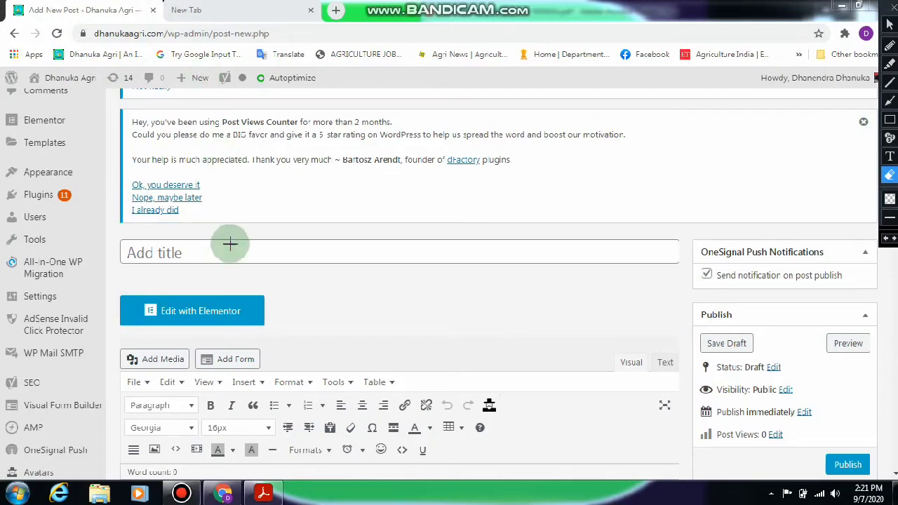
left_click(891, 24)
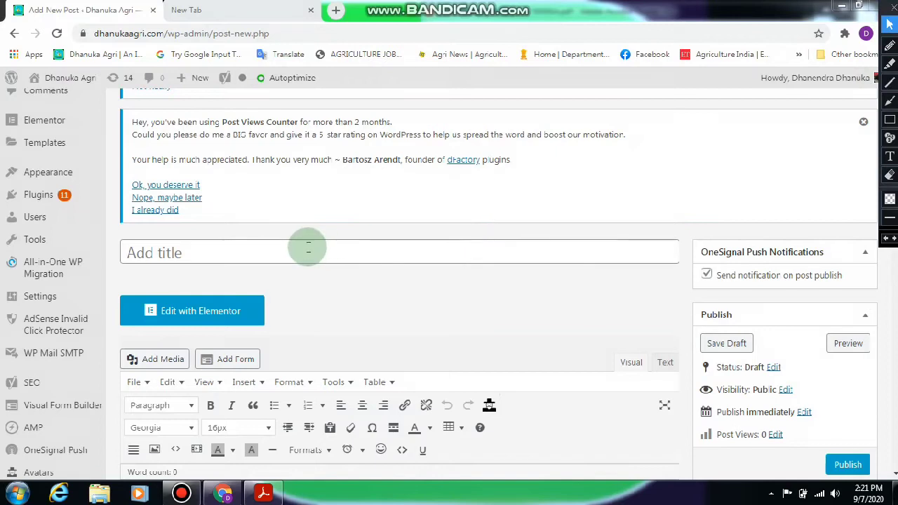
Step: Enter the post title "EVOLUTION OF EARTH (soil science)" using the copied heading
left_click(308, 249)
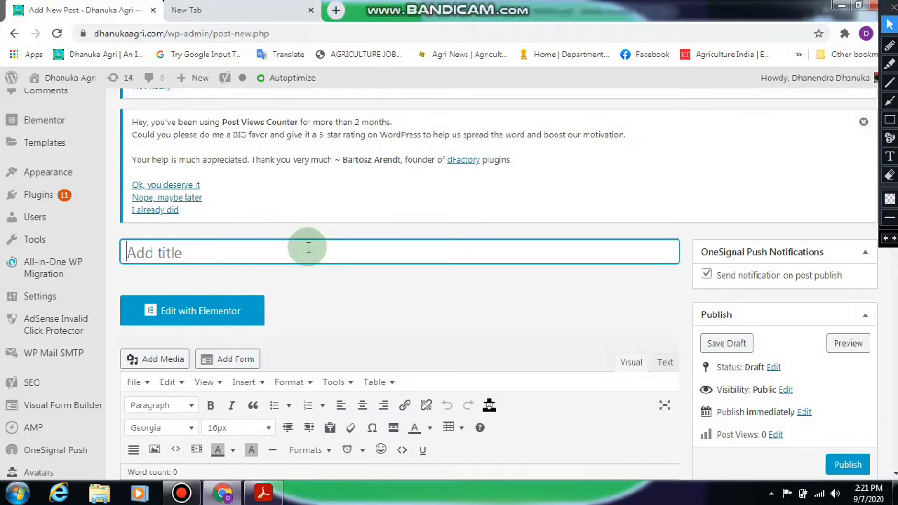
key("ctrl+v")
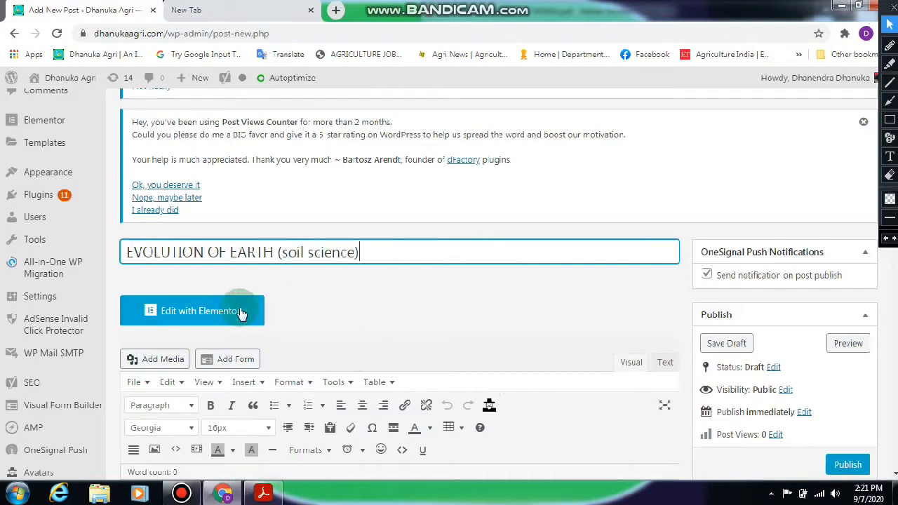
scroll(245, 307, "down", 3)
scroll(330, 172, "up", 3)
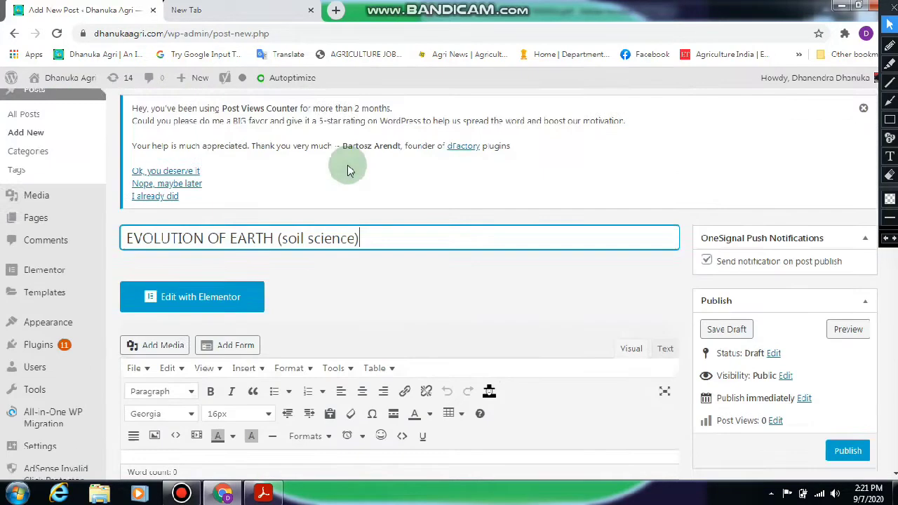
Step: Copy the paragraph beneath the EVOLUTION OF EARTH heading from the PDF into the post body and remove its mid-sentence line break
scroll(301, 272, "down", 4)
left_click(216, 222)
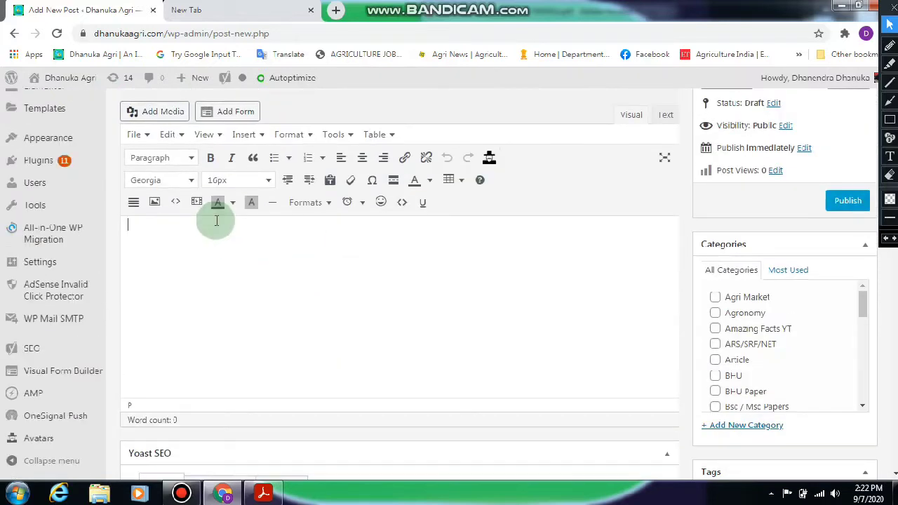
left_click(261, 495)
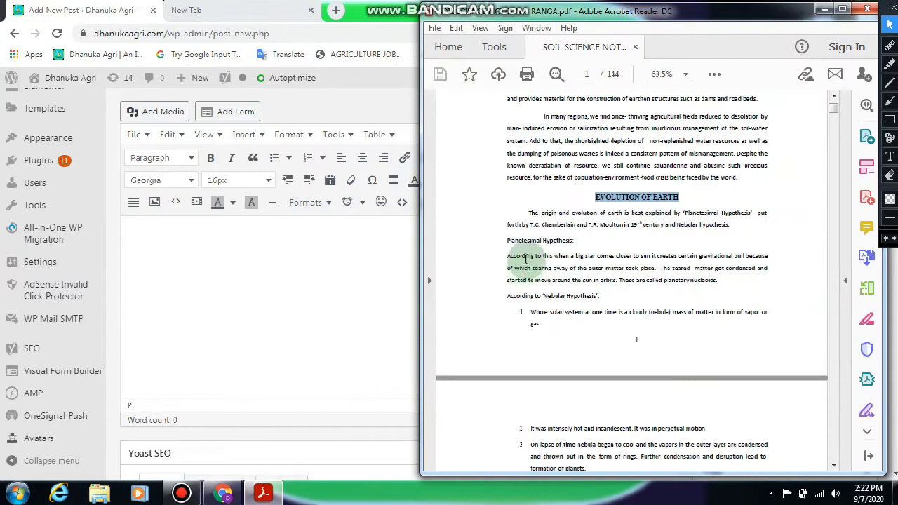
mouse_move(528, 213)
left_mouse_down()
mouse_move(607, 226)
mouse_move(744, 213)
mouse_move(742, 232)
mouse_move(729, 227)
left_mouse_up()
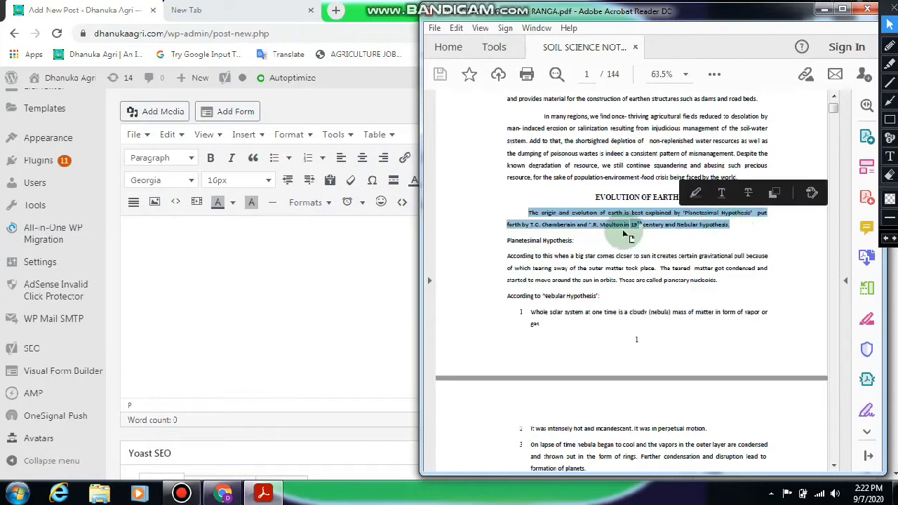
left_click(163, 260)
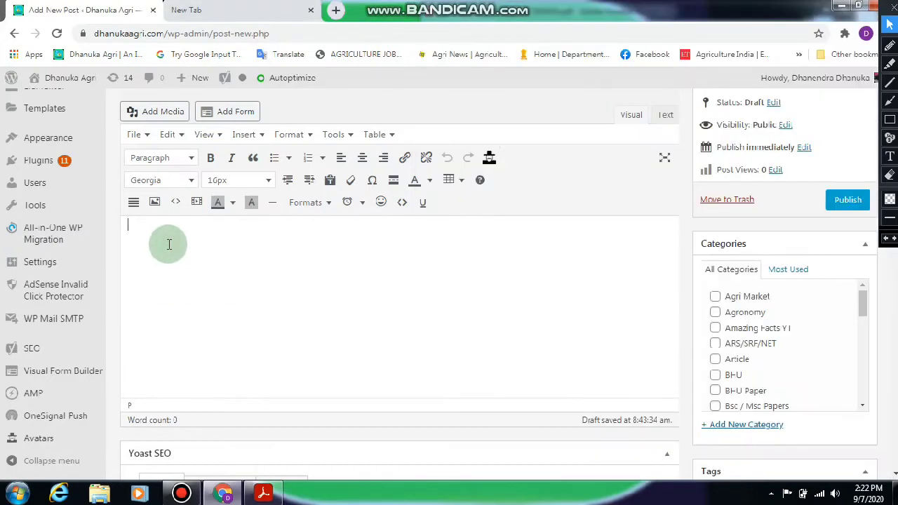
type("The origin and evolution of earth is best explained by ‘Planetesimal Hypothesis’ put forth by T.C. Chamberlain and F.R. Moulton in 19t h century and Nebular hypothesis.")
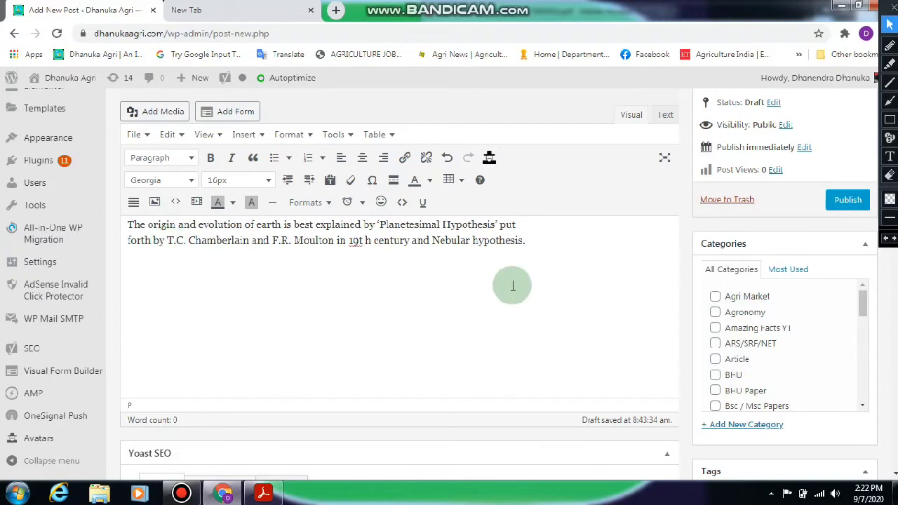
scroll(512, 285, "up", 2)
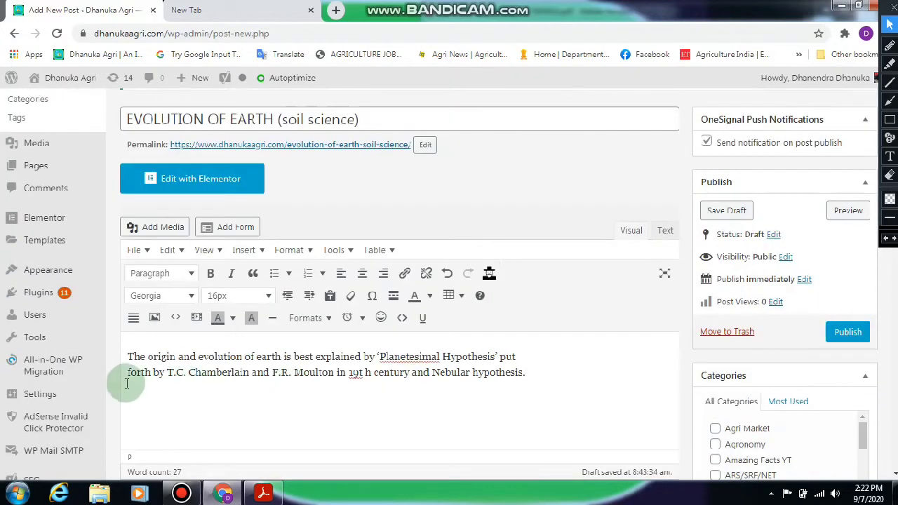
key("BackSpace")
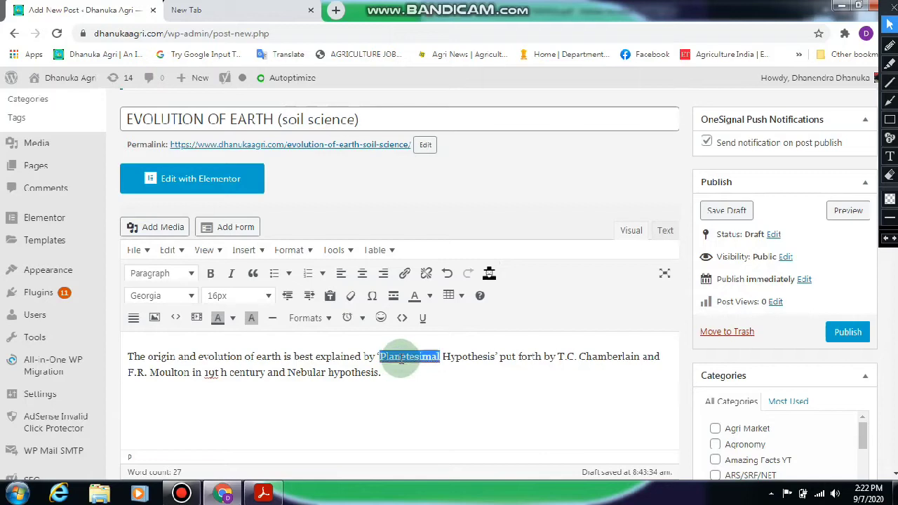
Step: Check the spelling suggestions for "Planetesimal" in the post's first paragraph
right_click(401, 359)
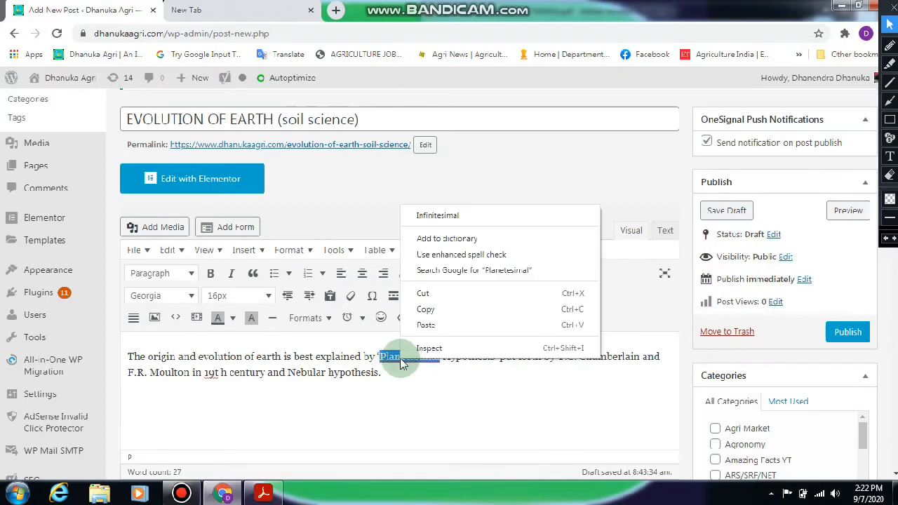
left_click(405, 375)
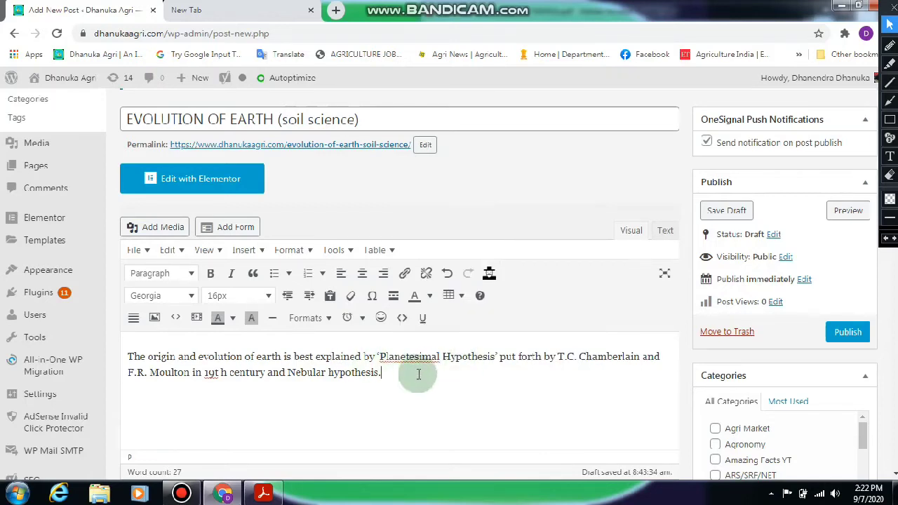
left_click(396, 360)
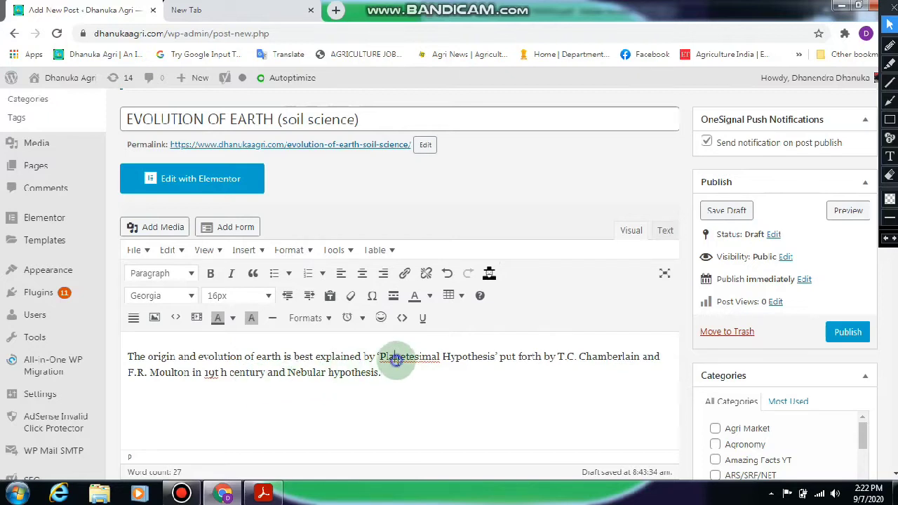
right_click(396, 359)
left_click(405, 392)
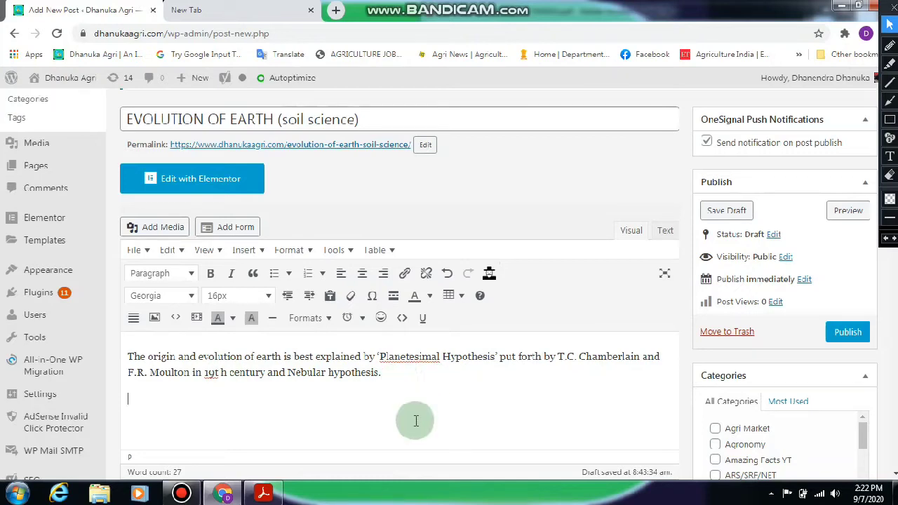
Step: Try to copy the PDF's Planetesimal Hypothesis section into the post as a second paragraph, and remove the pasted text's line break
left_click(264, 493)
left_click_drag(506, 241, 722, 281)
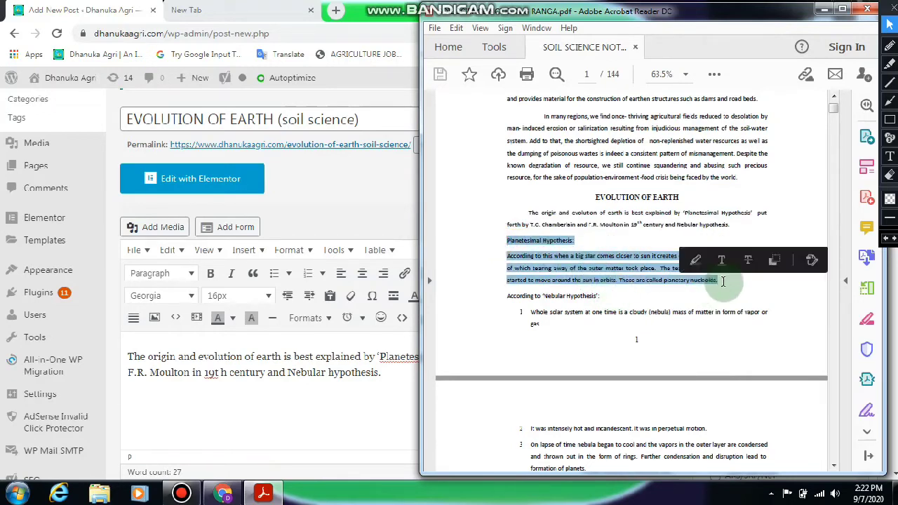
left_click(272, 396)
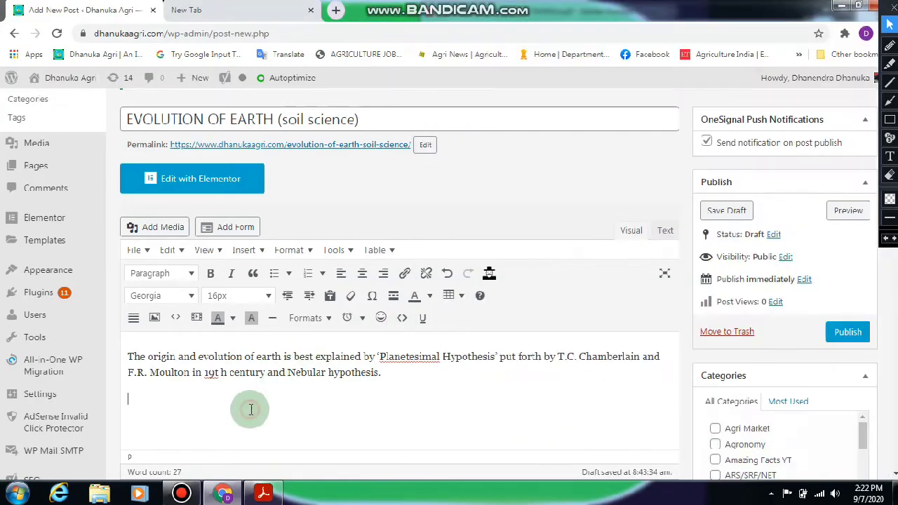
key("ctrl+v")
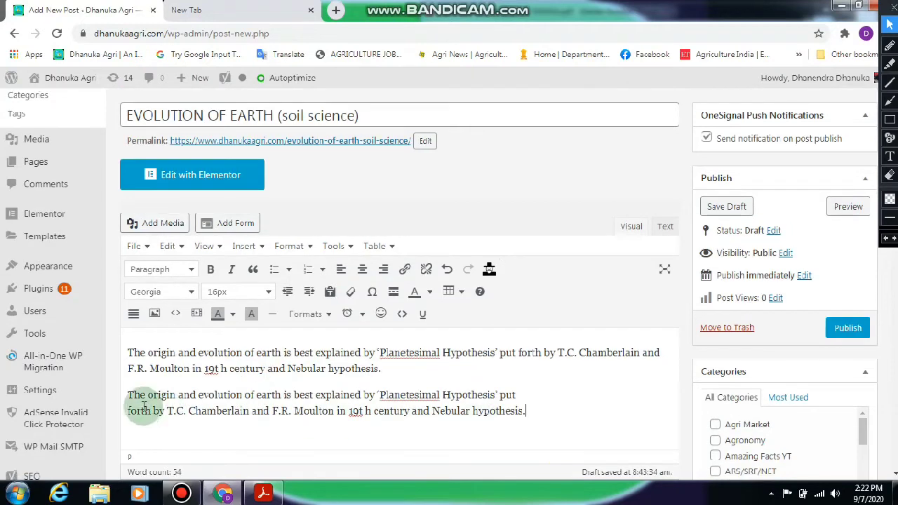
key("BackSpace")
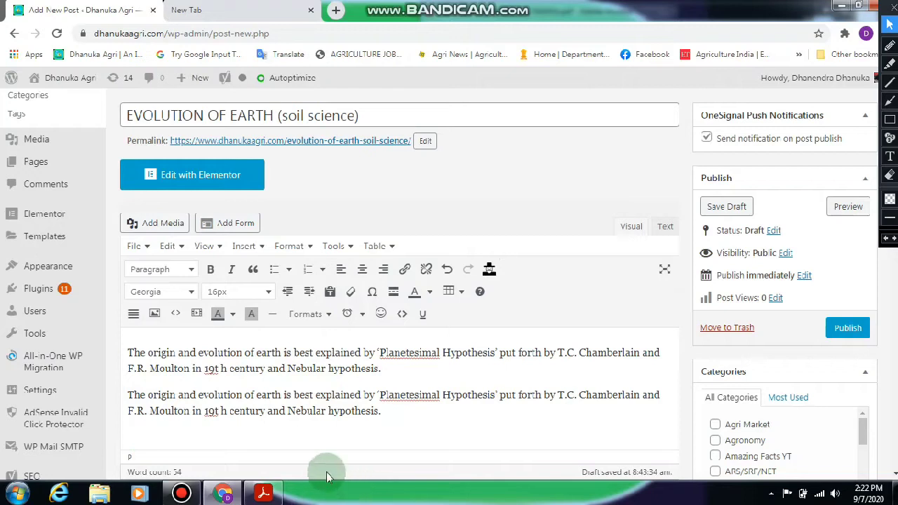
Step: Copy the PDF's "According to 'Nebular Hypothesis':" section with its four numbered points into the post as a new paragraph below the existing two
left_click(401, 411)
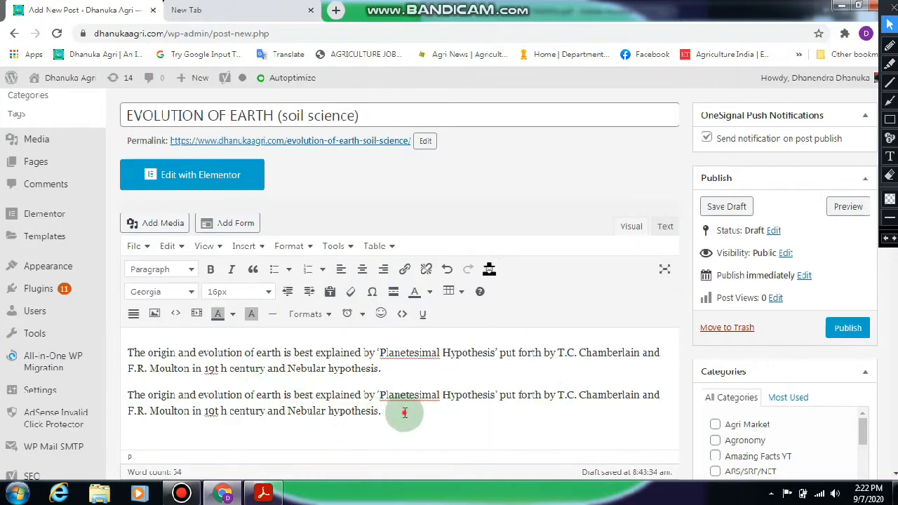
key("Return")
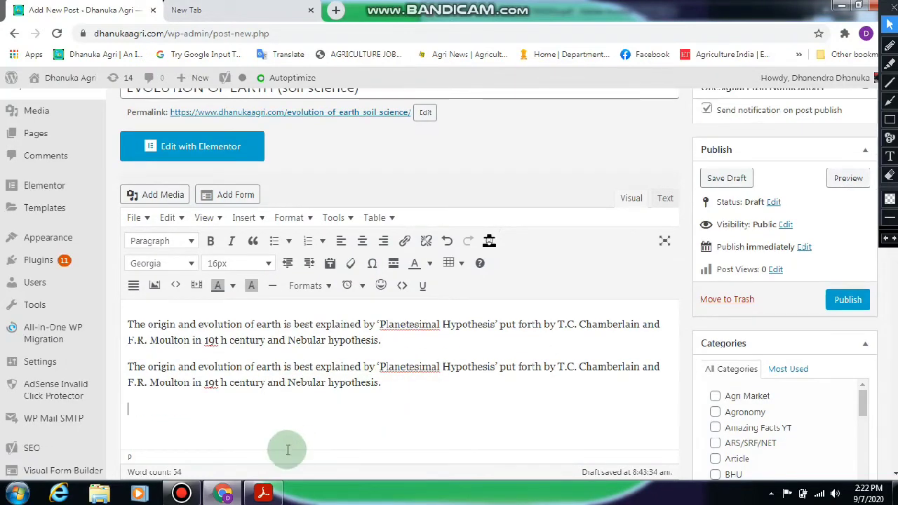
left_click(263, 493)
scroll(579, 324, "down", 5)
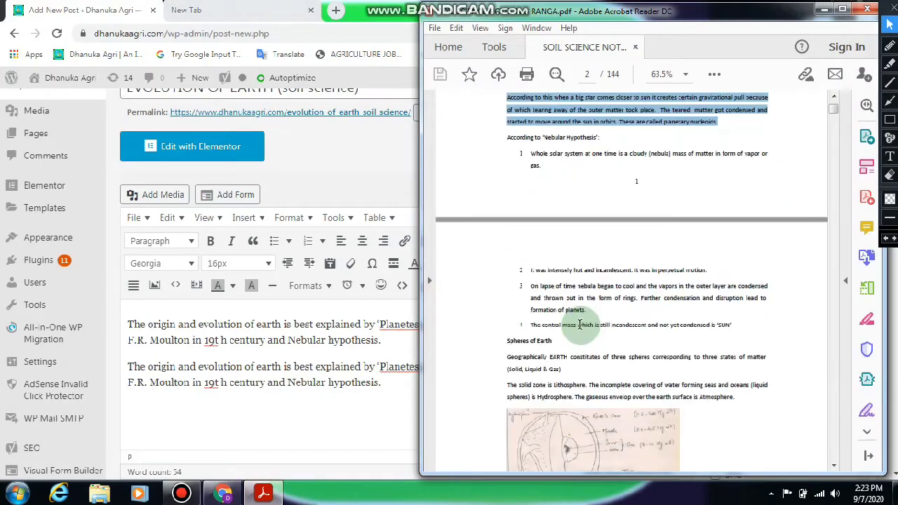
left_click_drag(504, 133, 731, 327)
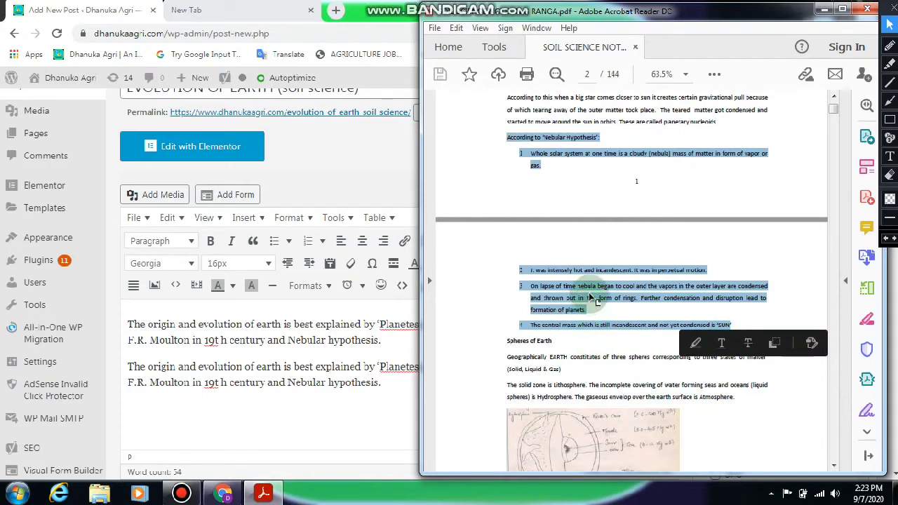
left_click(143, 419)
right_click(154, 425)
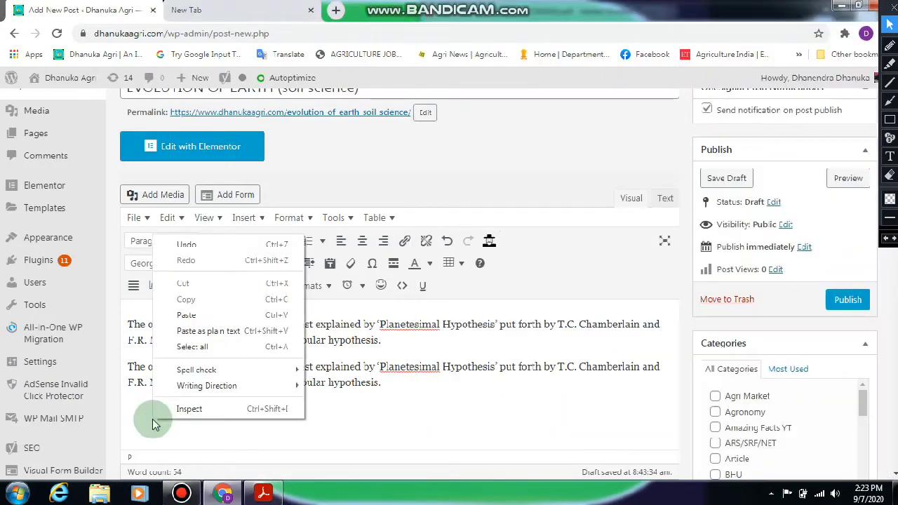
left_click(137, 413)
key("ctrl+v")
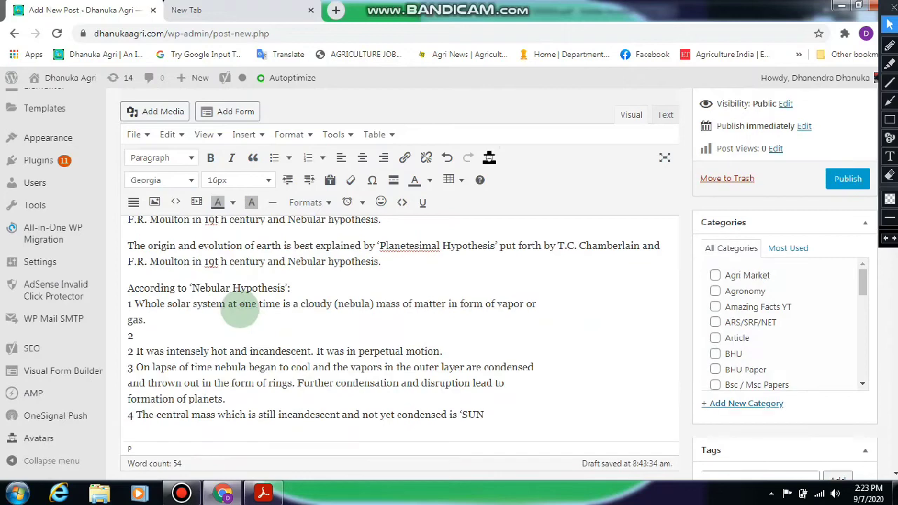
Step: Insert the label "Definations :" at the start of the post's first paragraph
scroll(295, 301, "up", 5)
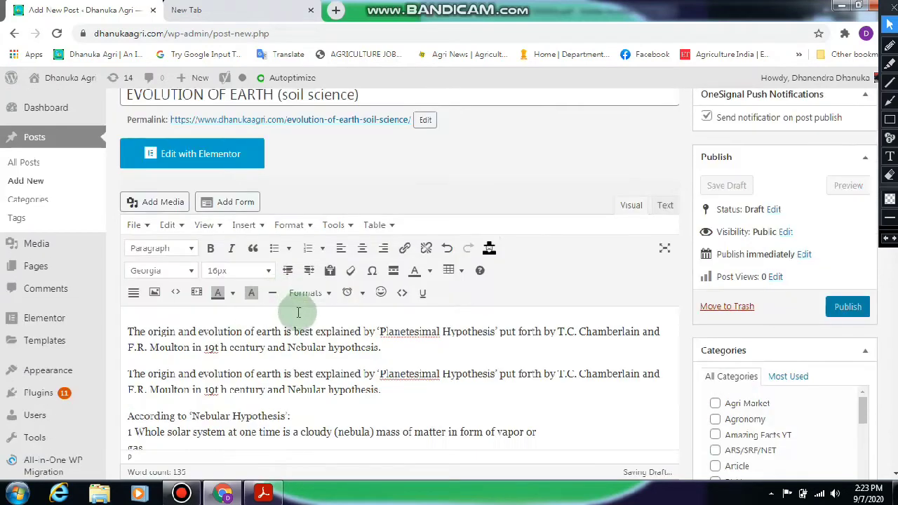
scroll(295, 302, "down", 2)
left_click(129, 272)
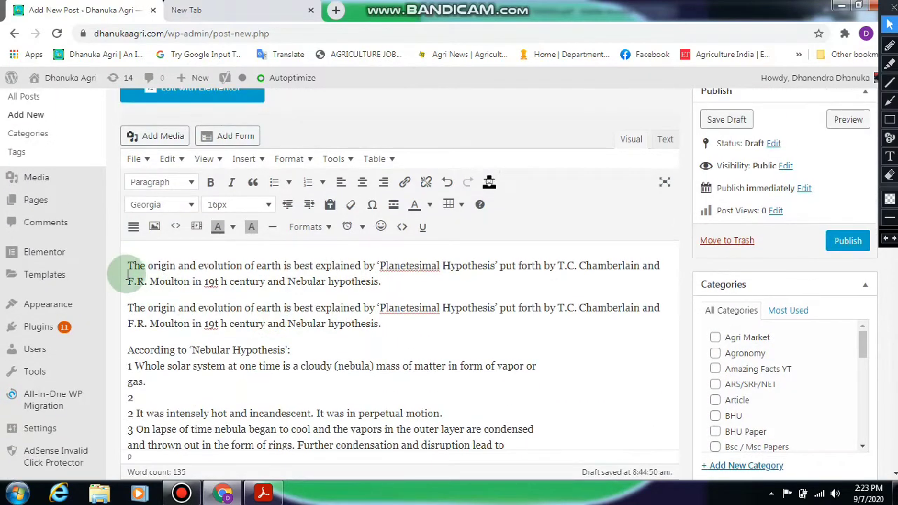
type("D")
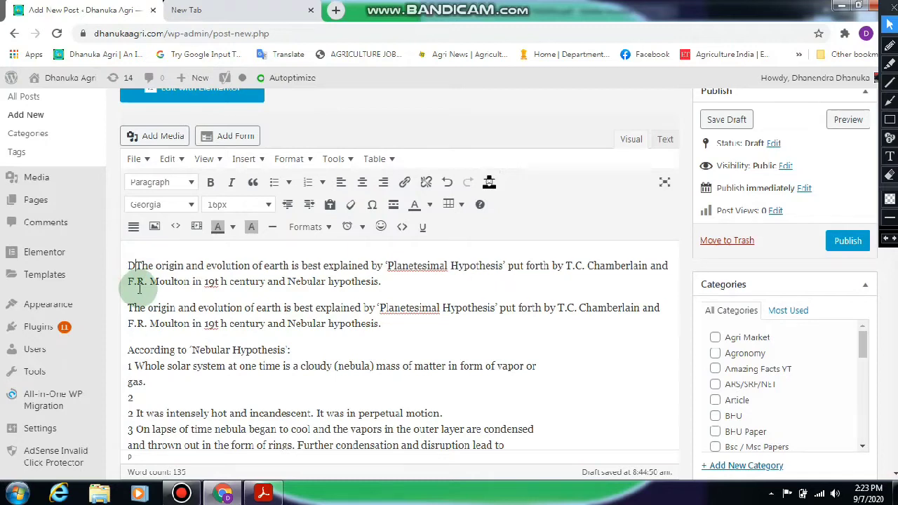
type("e")
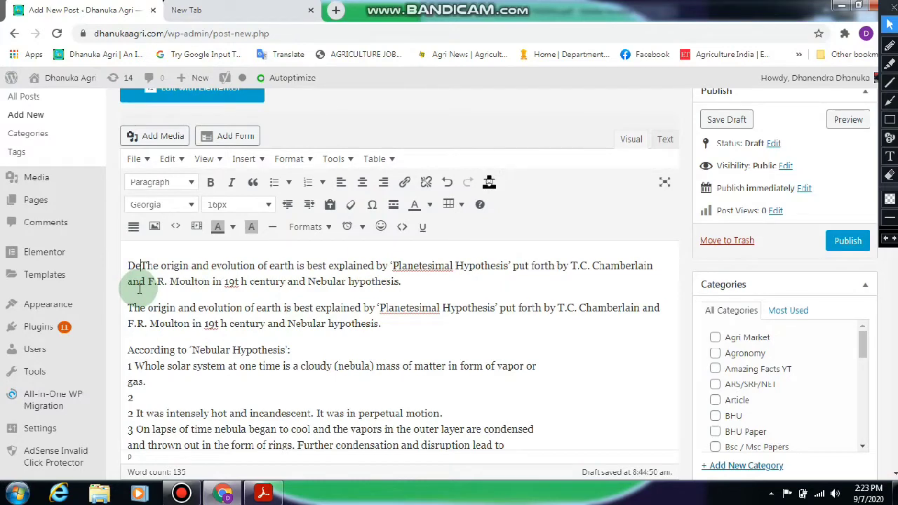
type("fination")
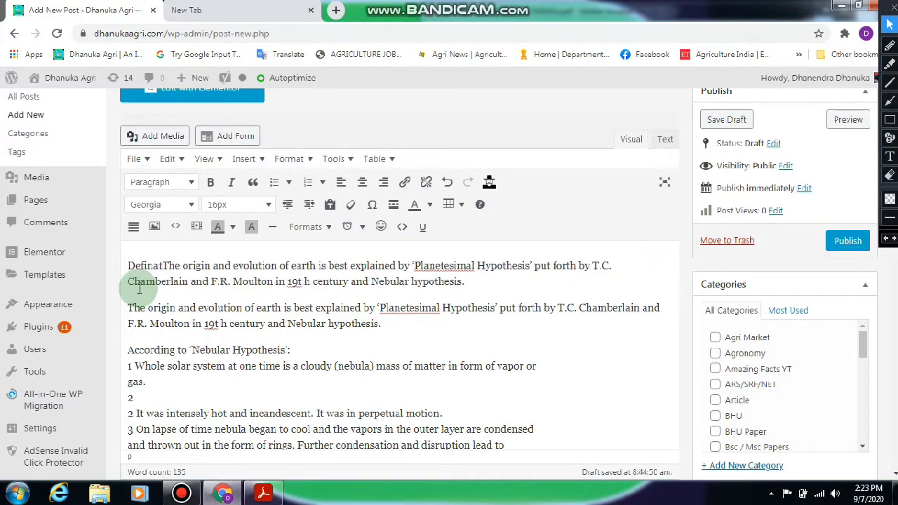
type("s ")
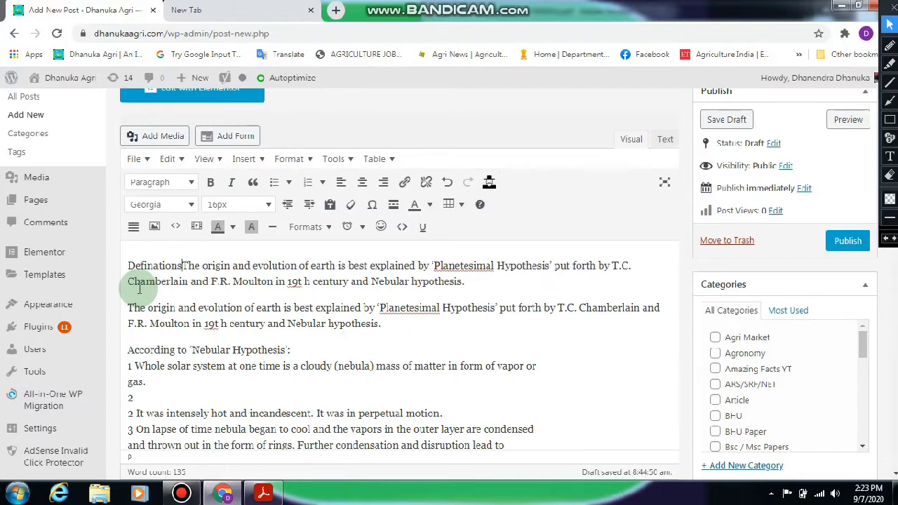
type(":")
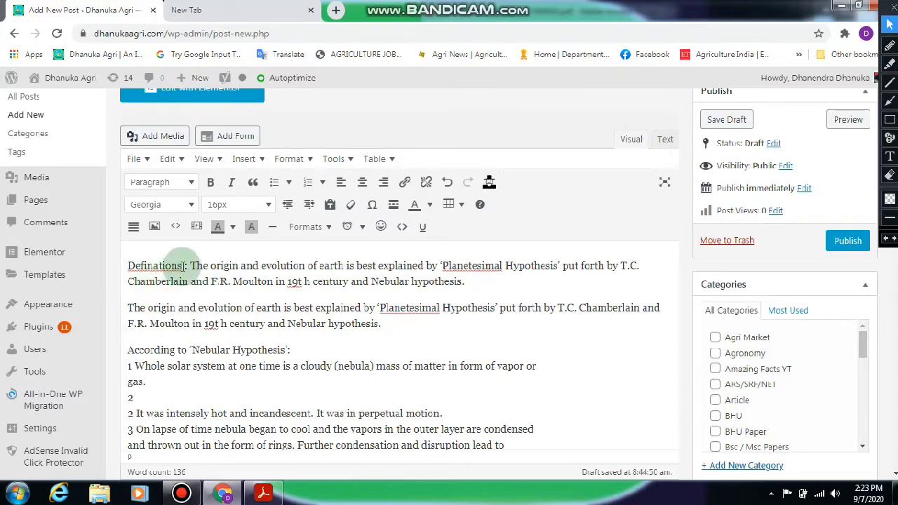
Step: Make the word "Definations" at the start of the first paragraph bold
left_click_drag(181, 265, 121, 267)
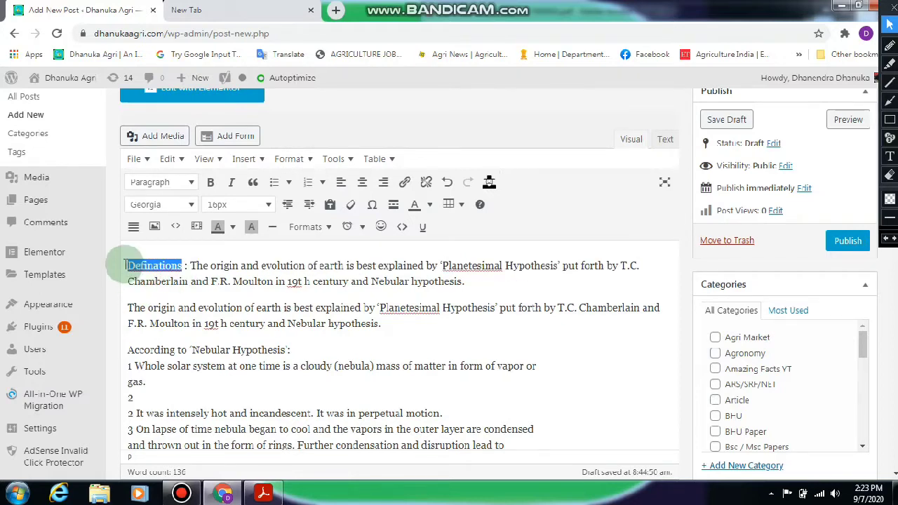
left_click(211, 182)
left_click(216, 301)
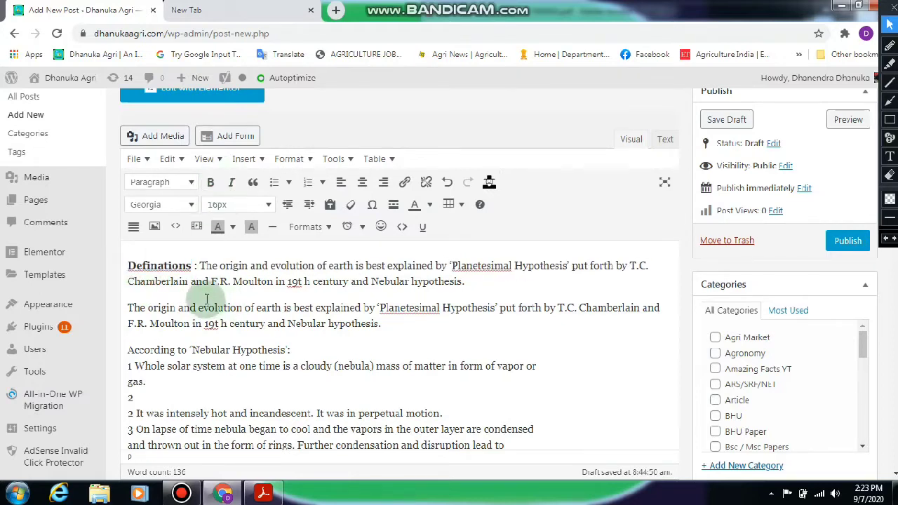
Step: Turn "Definations :" into a separate Heading 4 line and set the sentence split off below it to Paragraph format
left_click_drag(193, 267, 124, 267)
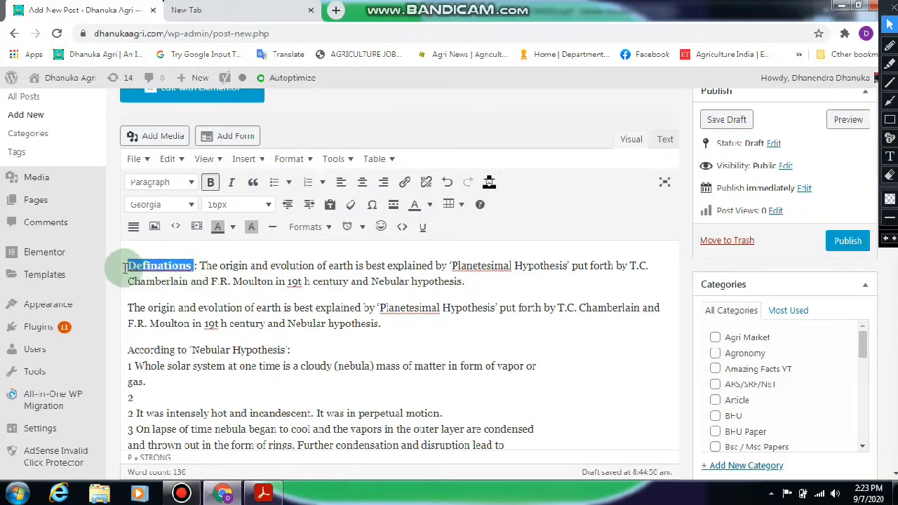
left_click(187, 188)
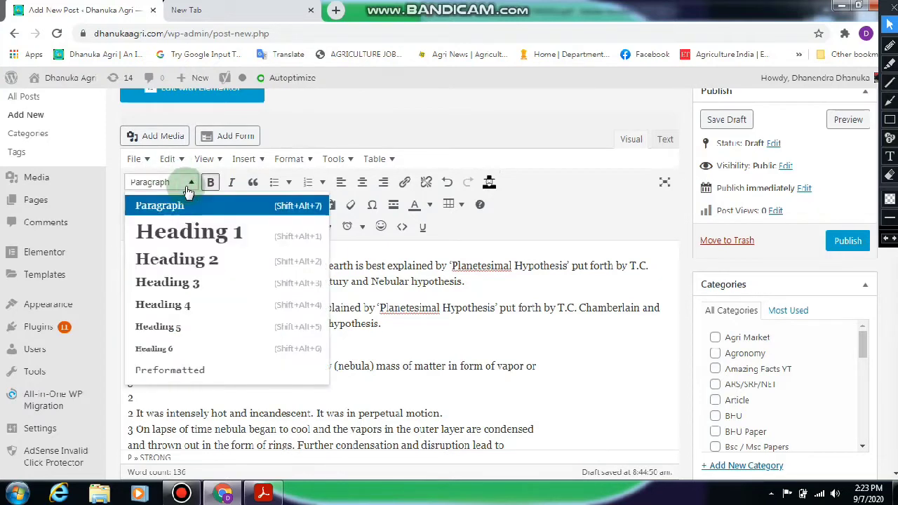
left_click(178, 312)
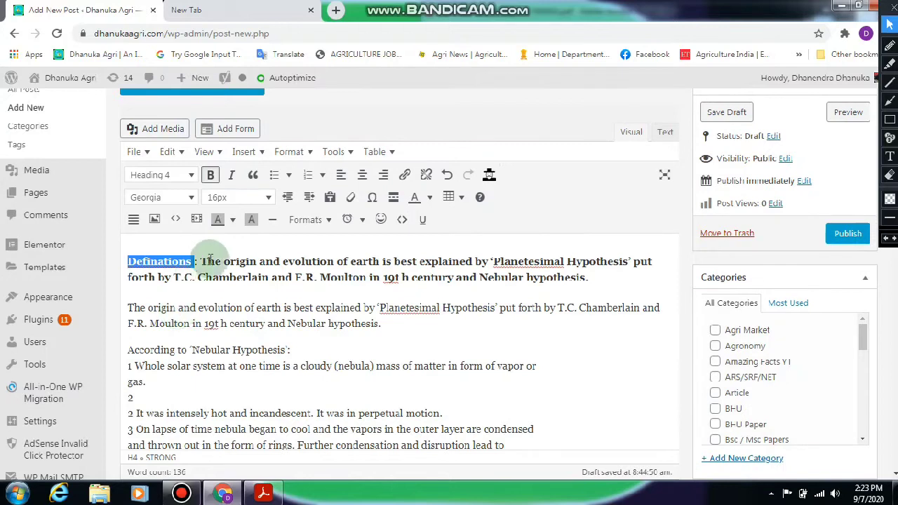
left_click(544, 276)
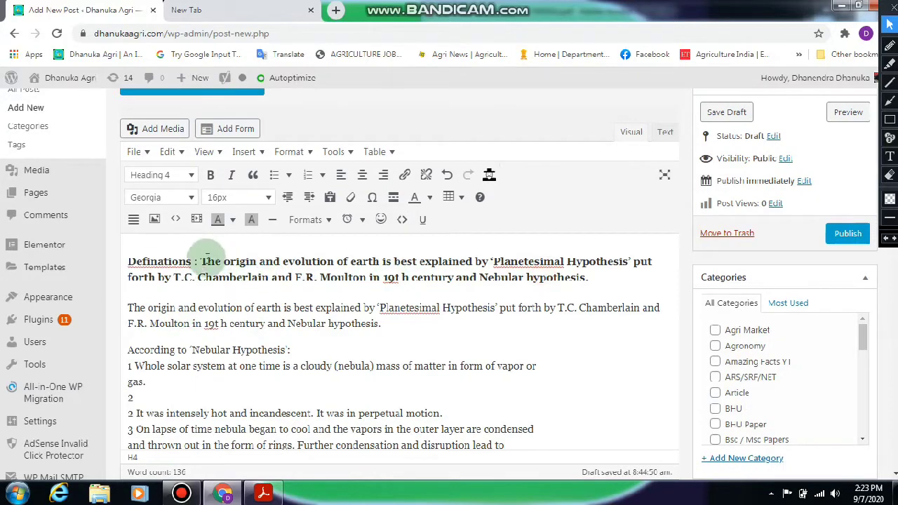
key("Return")
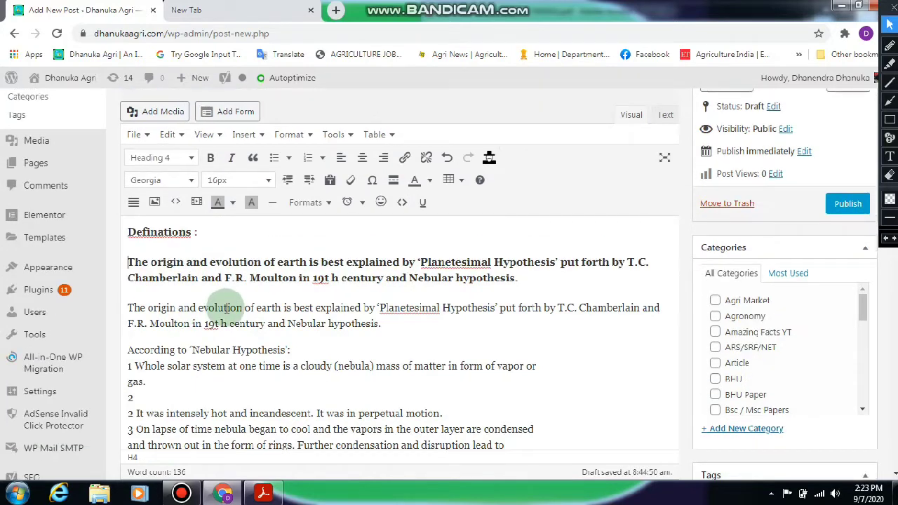
left_click_drag(518, 278, 125, 263)
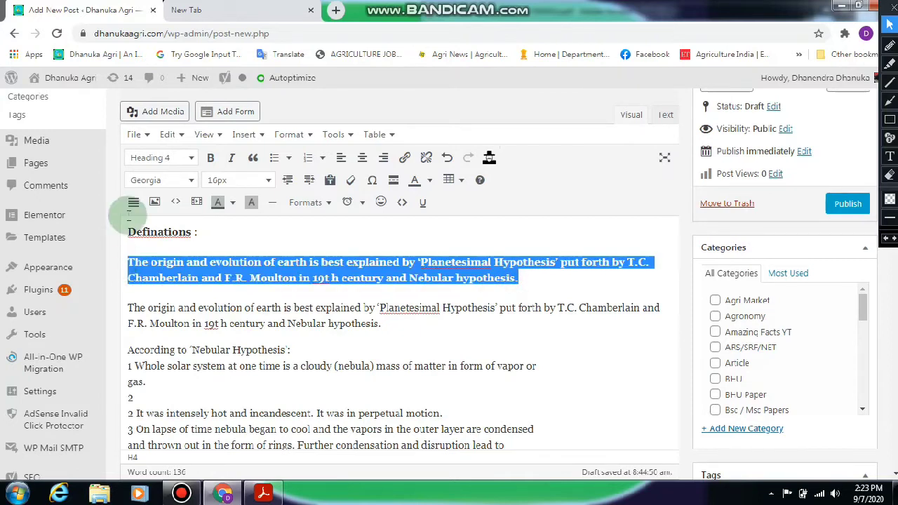
left_click(176, 158)
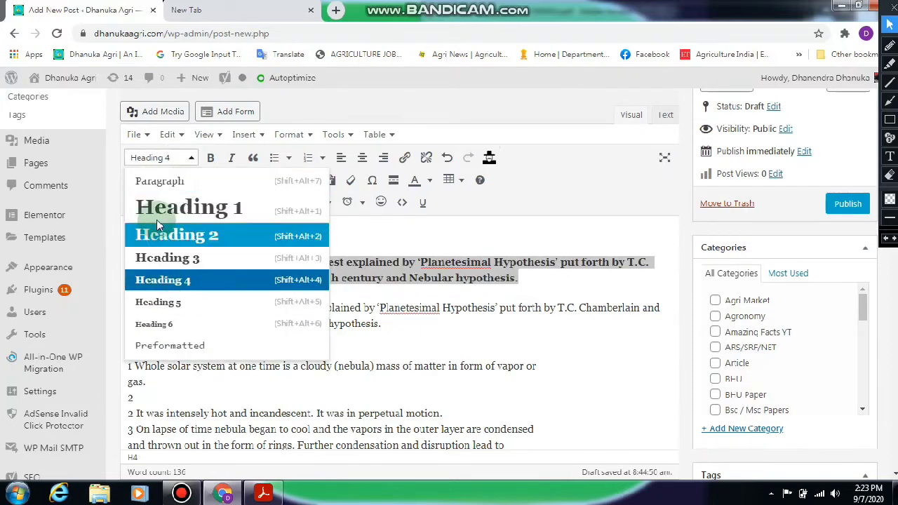
left_click(154, 182)
Step: Switch the "Definations :" line to Paragraph format and back to Heading 4
left_click(172, 235)
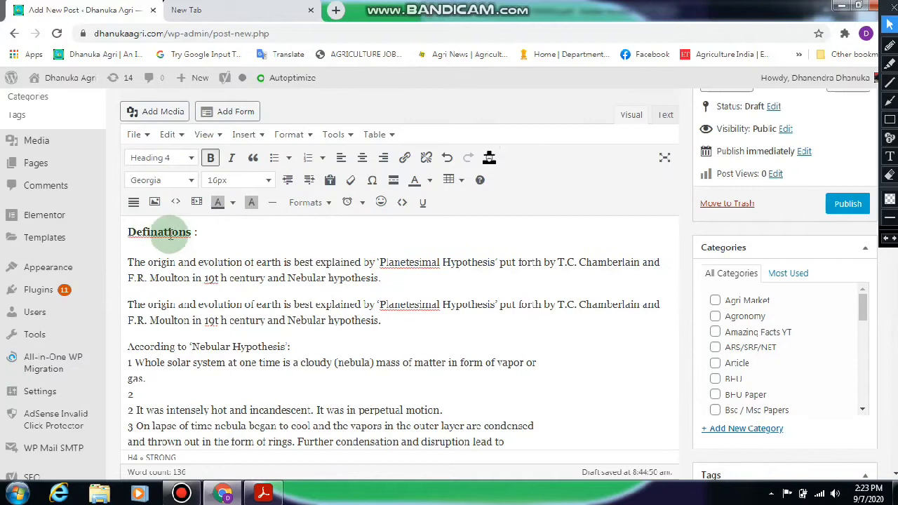
left_click_drag(201, 231, 124, 232)
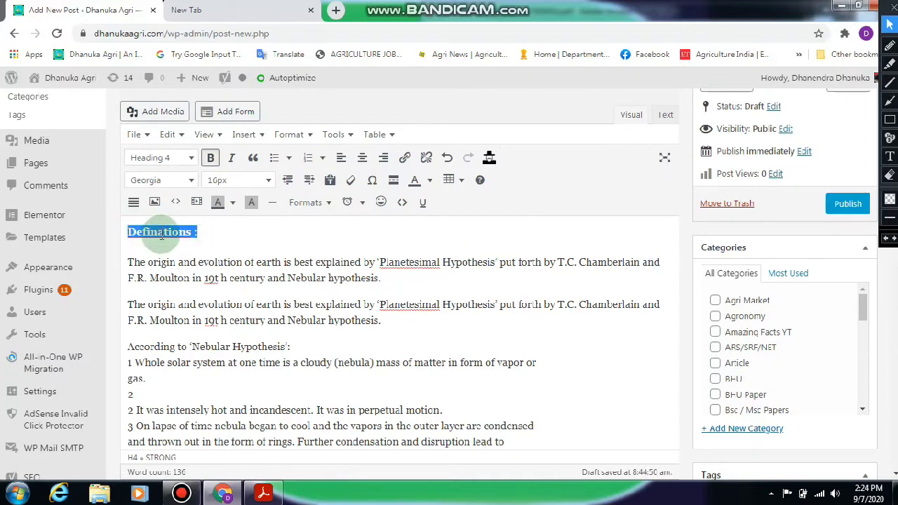
left_click(179, 156)
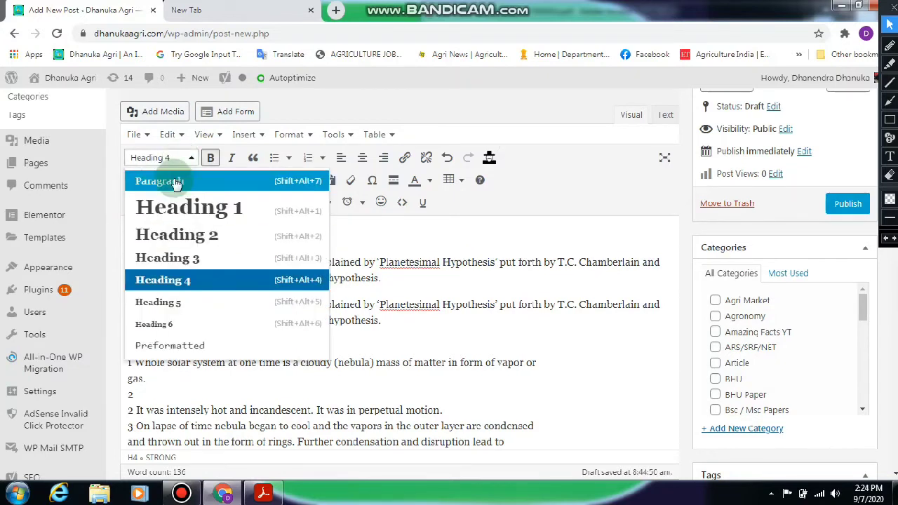
left_click(176, 181)
left_click(172, 157)
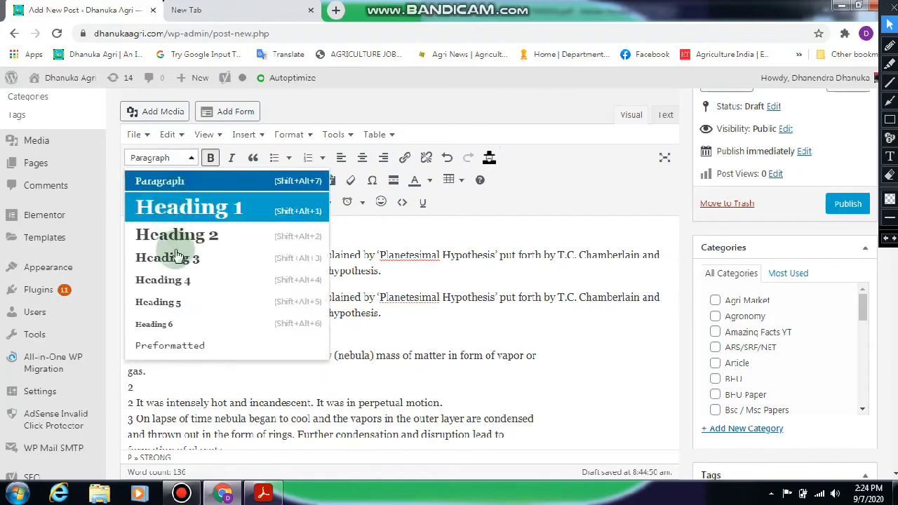
left_click(181, 281)
left_click(223, 229)
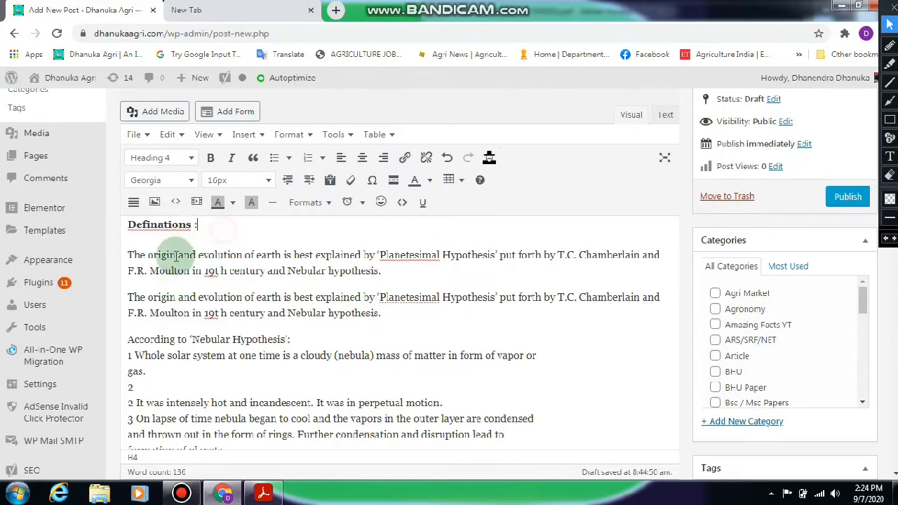
left_click(245, 258)
left_click(229, 314)
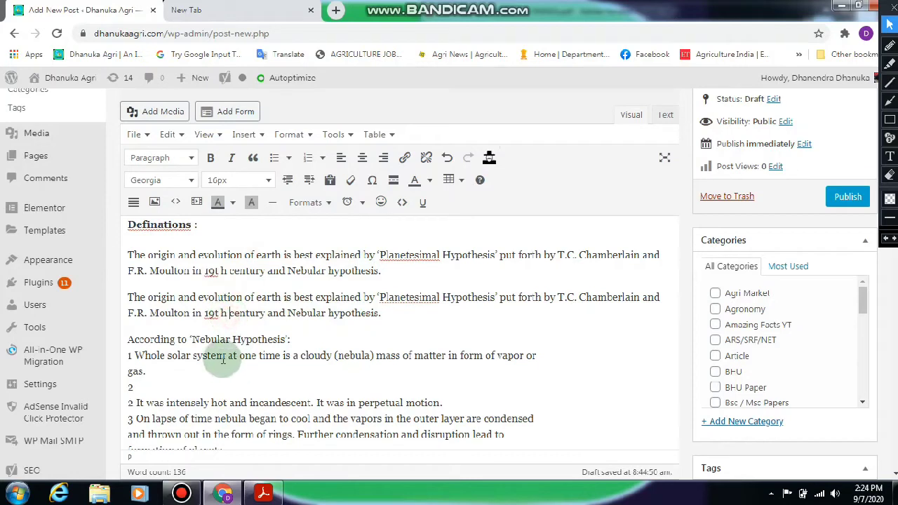
Step: Separate "According to 'Nebular Hypothesis':" from its numbered points and format that line as Heading 4
left_click(312, 344)
key("Return")
scroll(310, 344, "down", 1)
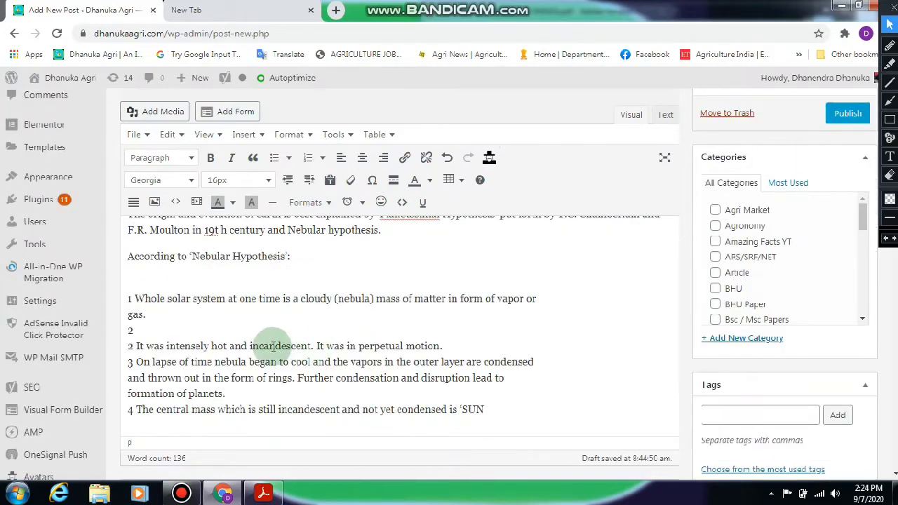
left_click_drag(287, 258, 148, 254)
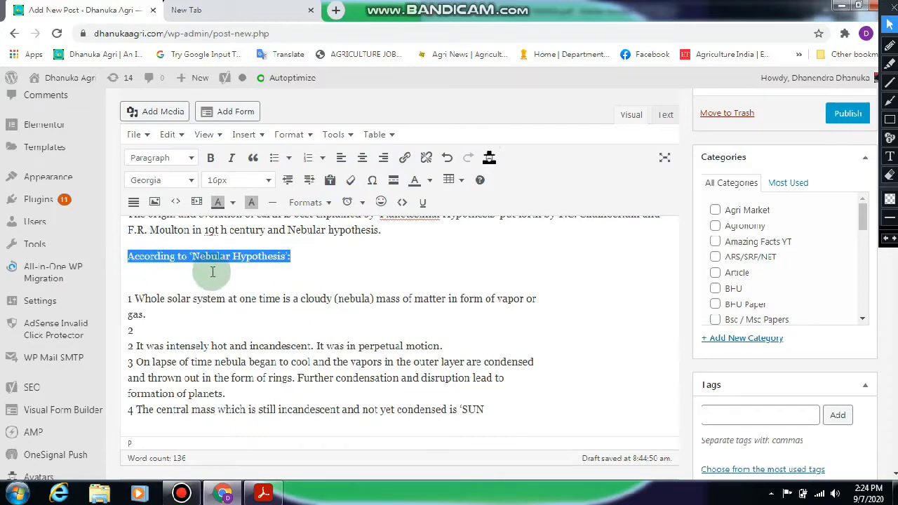
left_click(179, 157)
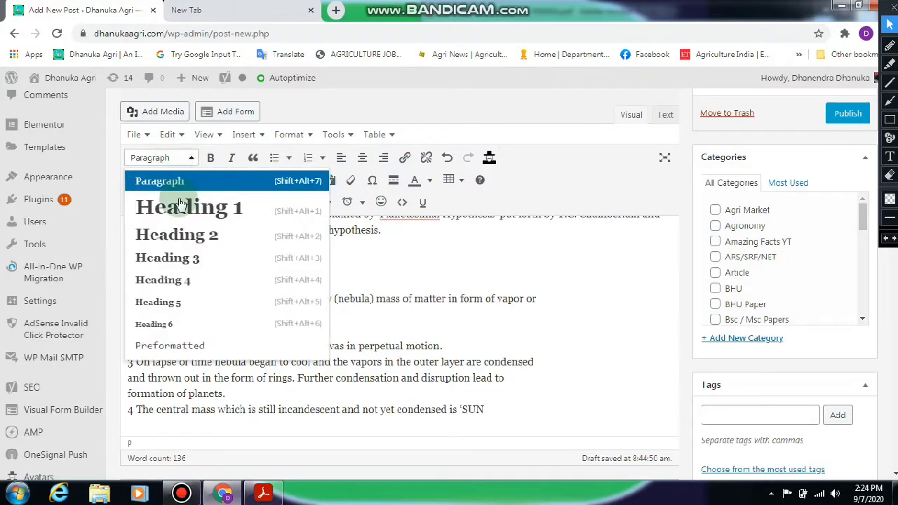
left_click(179, 280)
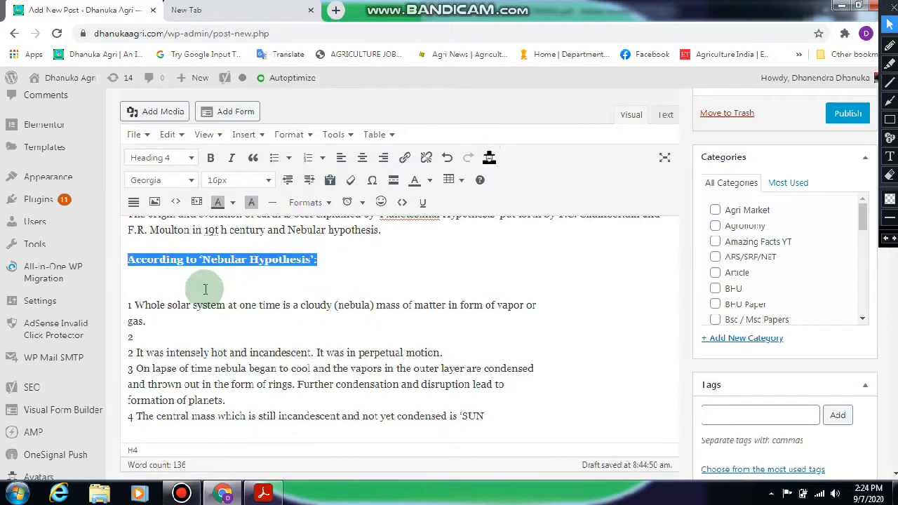
Step: Try to remove the blank line below the "According to 'Nebular Hypothesis':" heading, and undo the edits
left_click(204, 288)
key("BackSpace")
key("Delete")
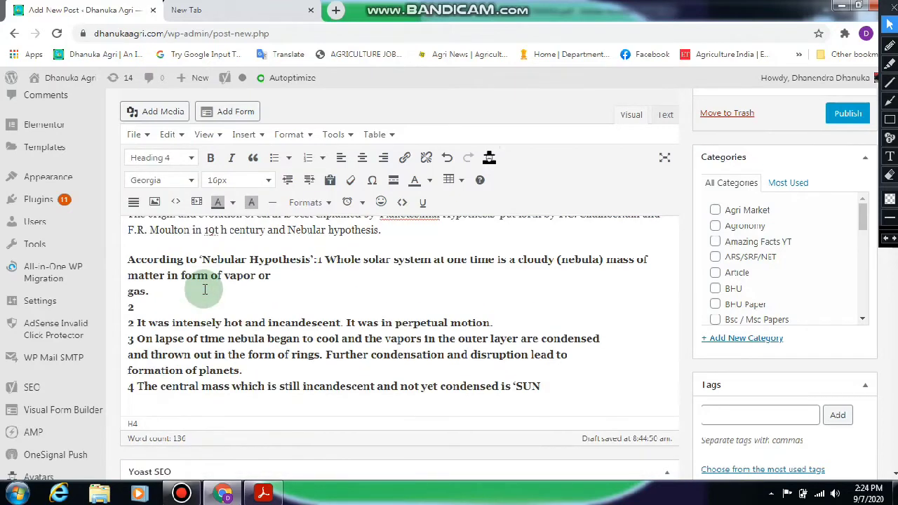
key("Return")
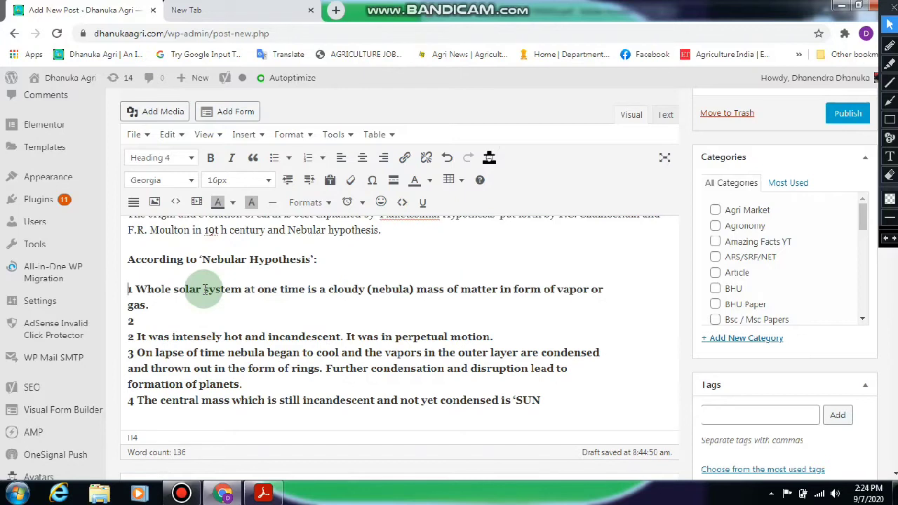
key("ctrl+z")
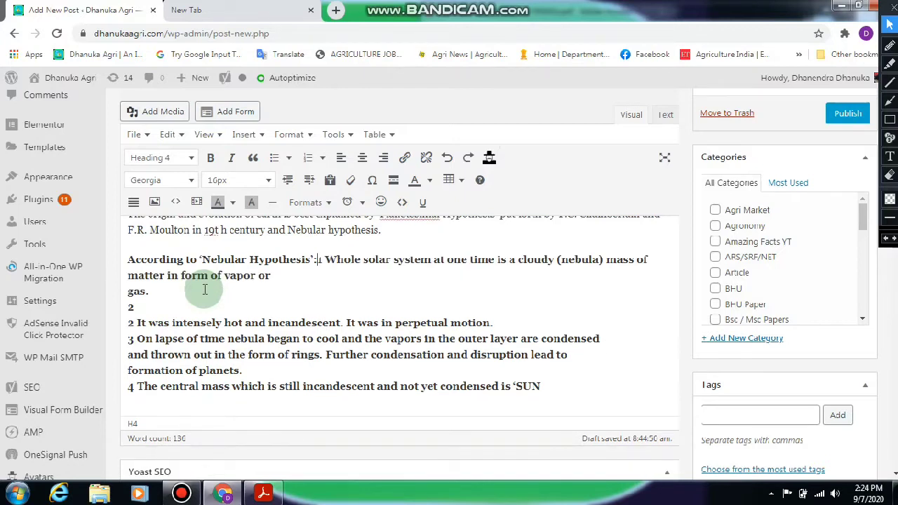
key("ctrl+z")
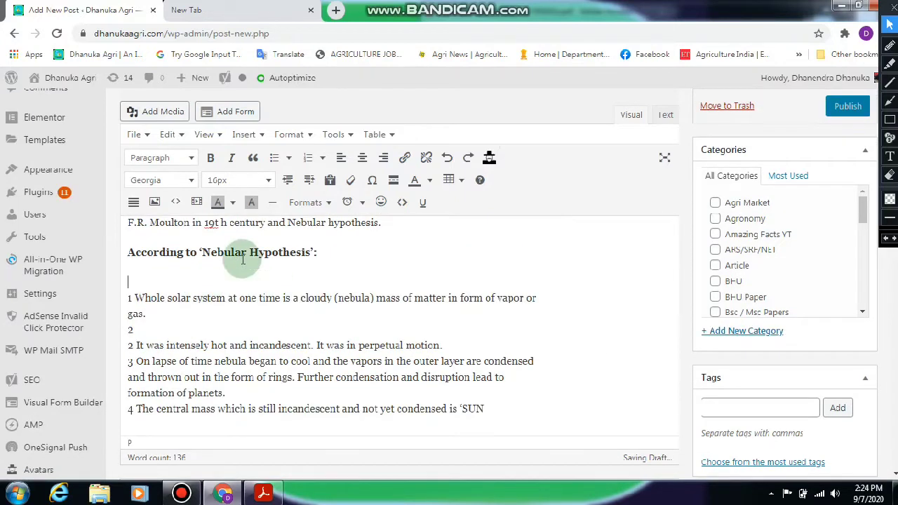
Step: Color the "According to 'Nebular Hypothesis':" heading text red
left_click_drag(326, 252, 126, 253)
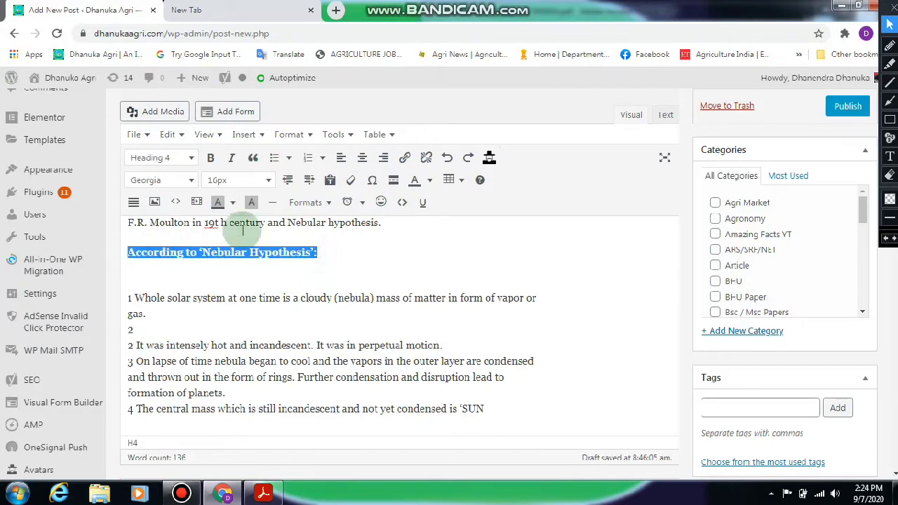
left_click(428, 184)
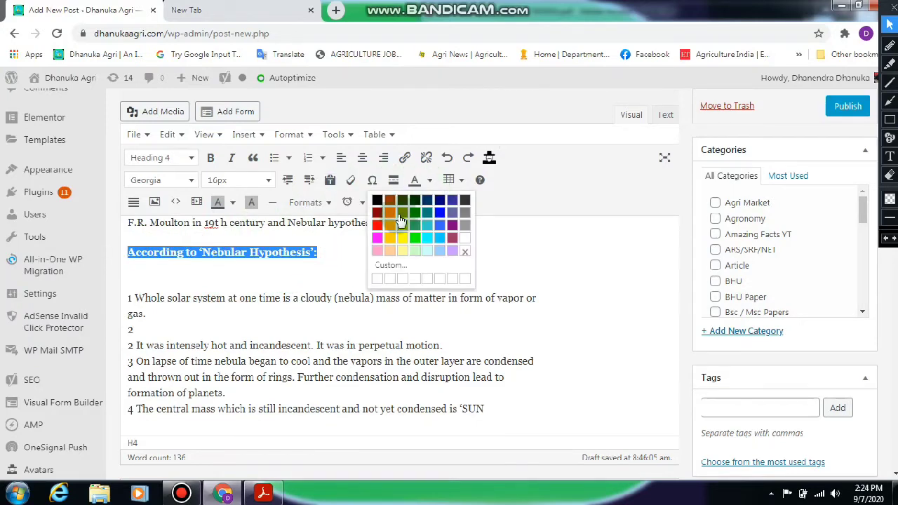
left_click(374, 222)
left_click(339, 268)
Step: Color the word "Definations" in the first subheading red
scroll(320, 284, "up", 10)
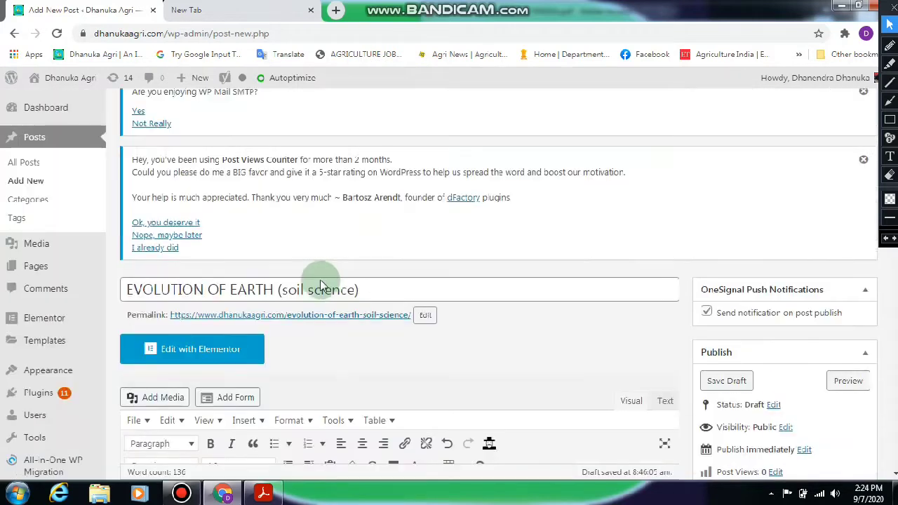
scroll(236, 302, "down", 3)
left_click(216, 332)
left_click_drag(216, 332, 121, 332)
left_click(413, 267)
Step: Add a period after the number 1, join "gas." to the end of that point's line and remove the stray "2" below it
scroll(384, 327, "down", 1)
scroll(384, 326, "down", 5)
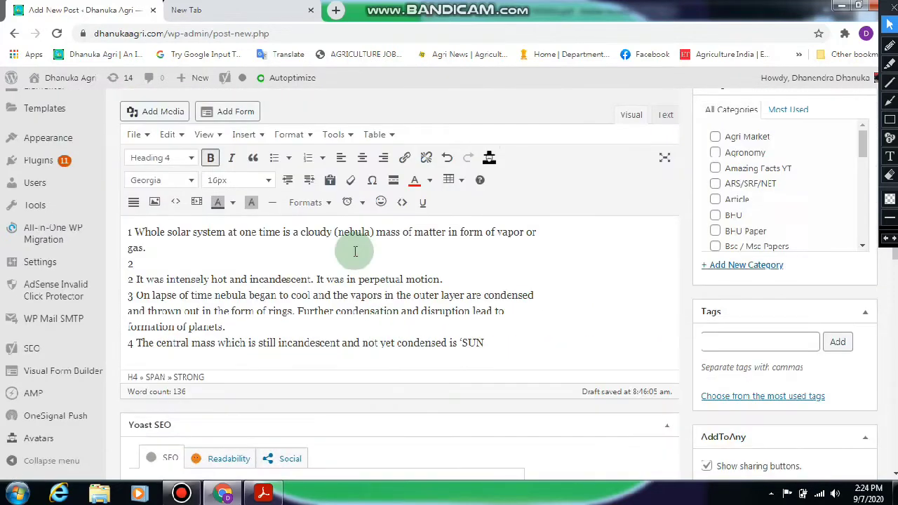
left_click(249, 294)
scroll(203, 310, "up", 1)
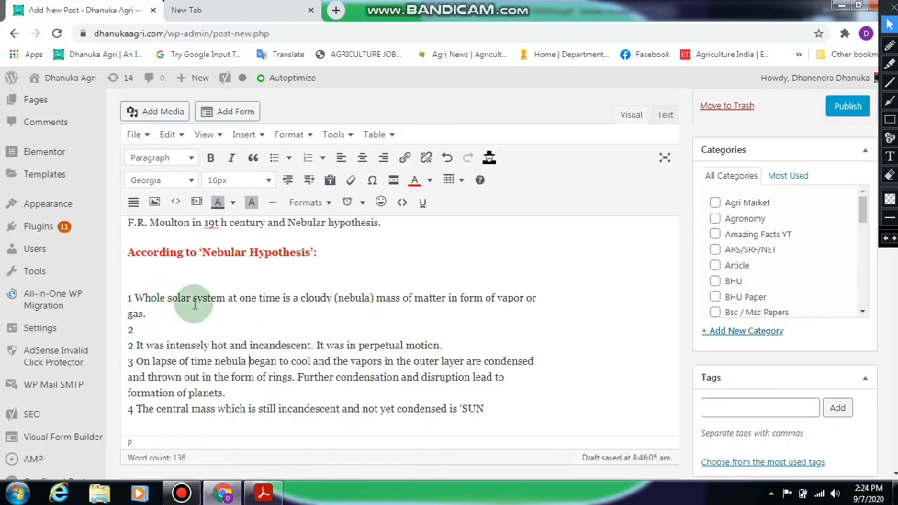
left_click(131, 298)
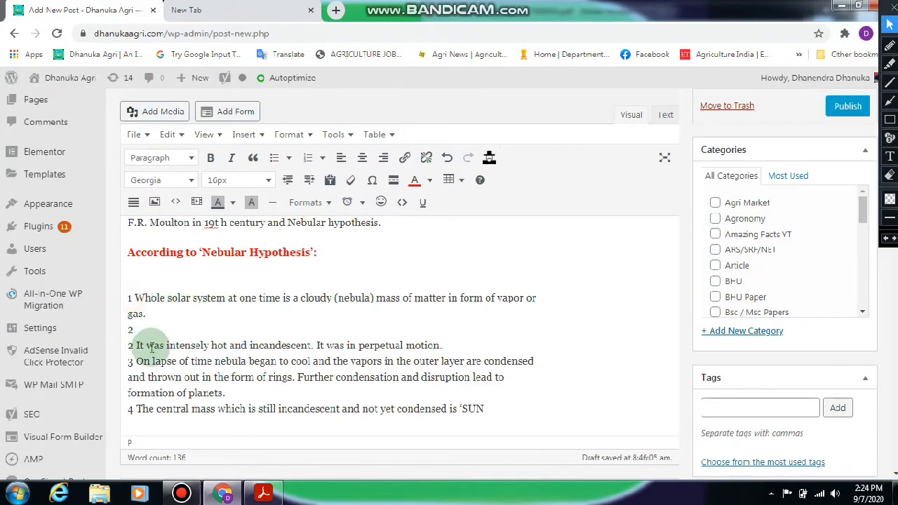
type(".")
left_click(128, 314)
key("BackSpace")
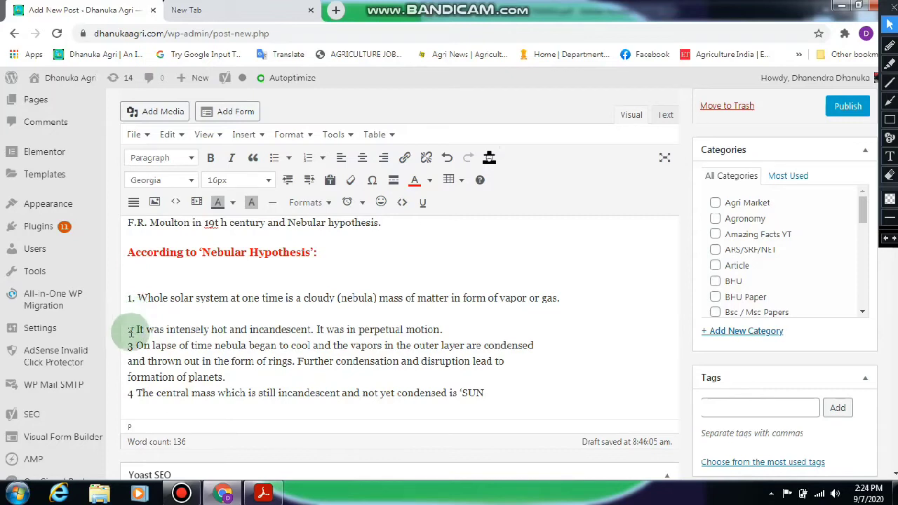
Step: Add periods after the numbers 2 and 3 of the Nebular Hypothesis points
left_click(136, 329)
type(".")
type(".")
left_click(134, 345)
type(".")
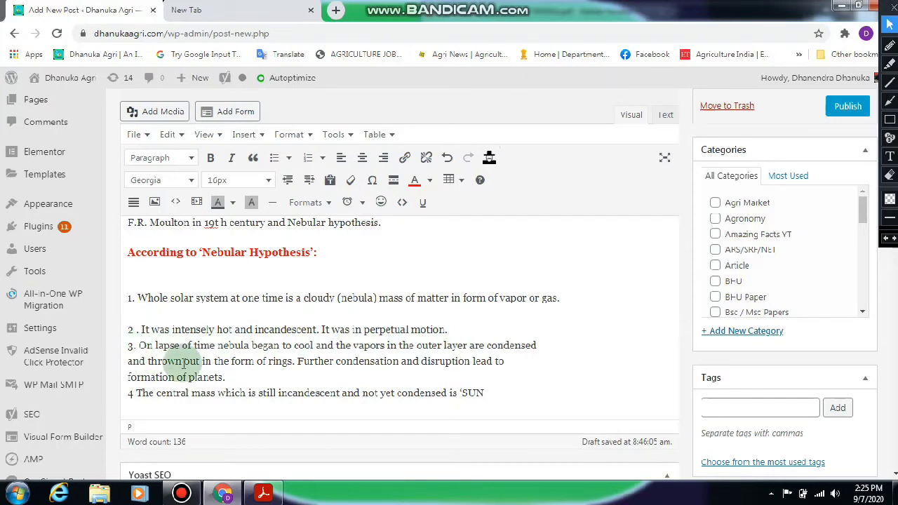
Step: Join "and thrown out" to the line ending in "condensed" with a space between, and dismiss the Windows color scheme dialog
left_click(118, 367)
key("BackSpace")
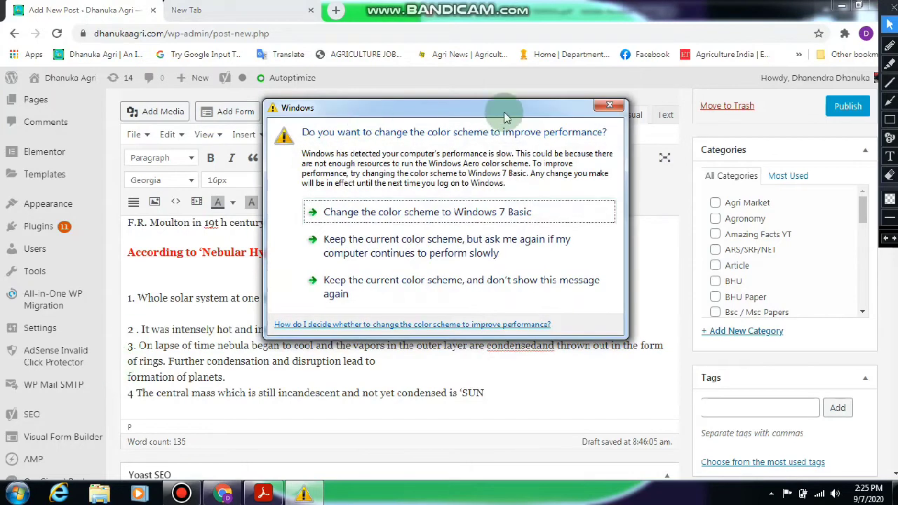
left_click(609, 105)
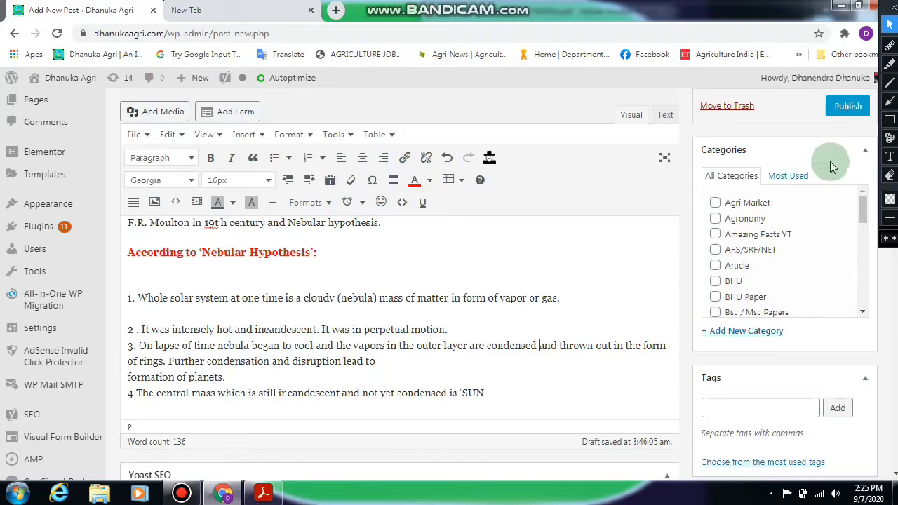
left_click(890, 121)
left_click_drag(121, 217, 398, 217)
mouse_move(501, 230)
left_mouse_down()
mouse_move(701, 335)
mouse_move(681, 376)
mouse_move(680, 424)
mouse_move(445, 245)
mouse_move(140, 237)
mouse_move(120, 220)
left_mouse_up()
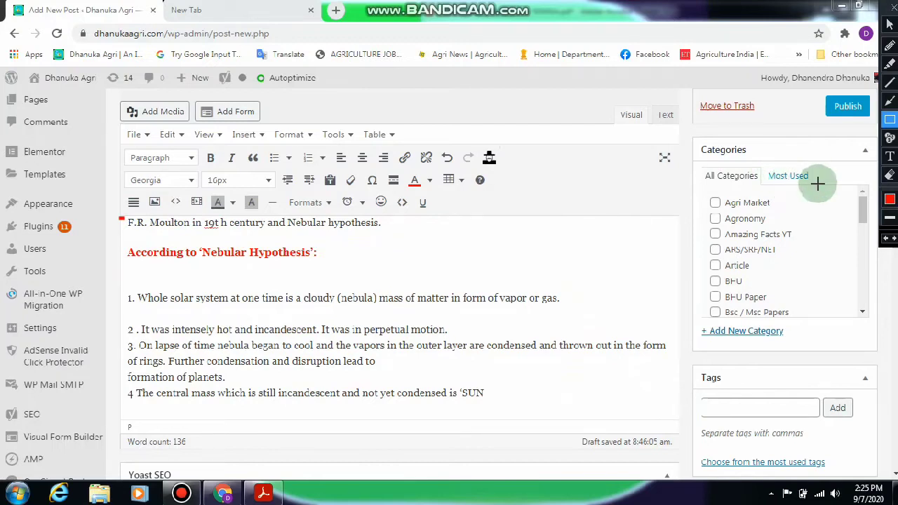
left_click(889, 175)
left_click(122, 220)
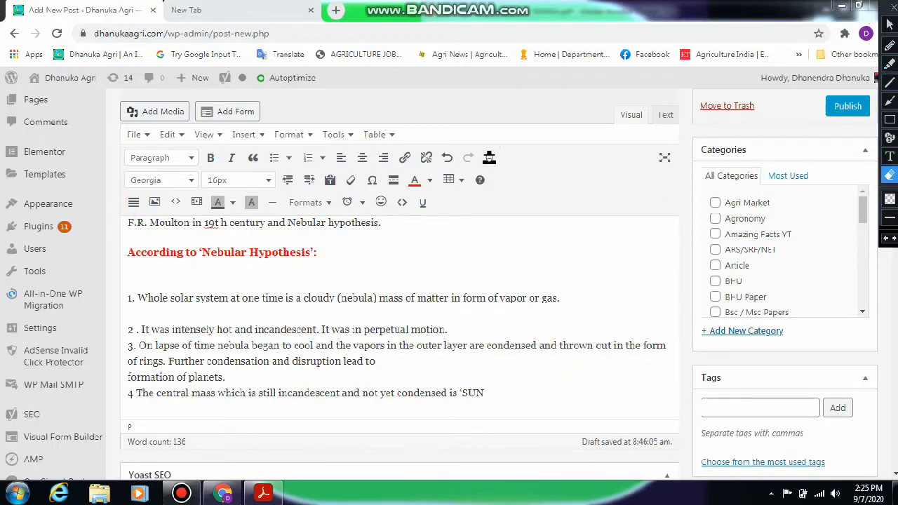
left_click(890, 26)
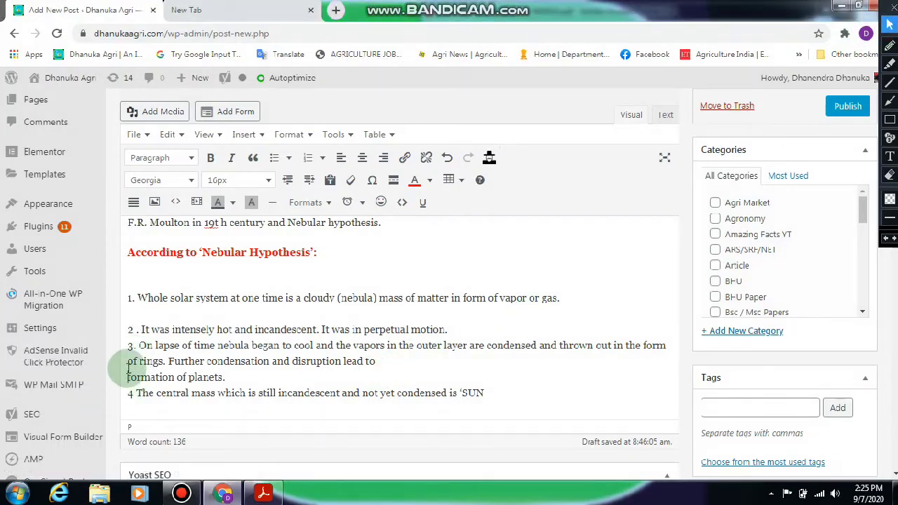
Step: Join "formation of planets." to the end of the preceding line in point 3 and add a period after the number 4
key("BackSpace")
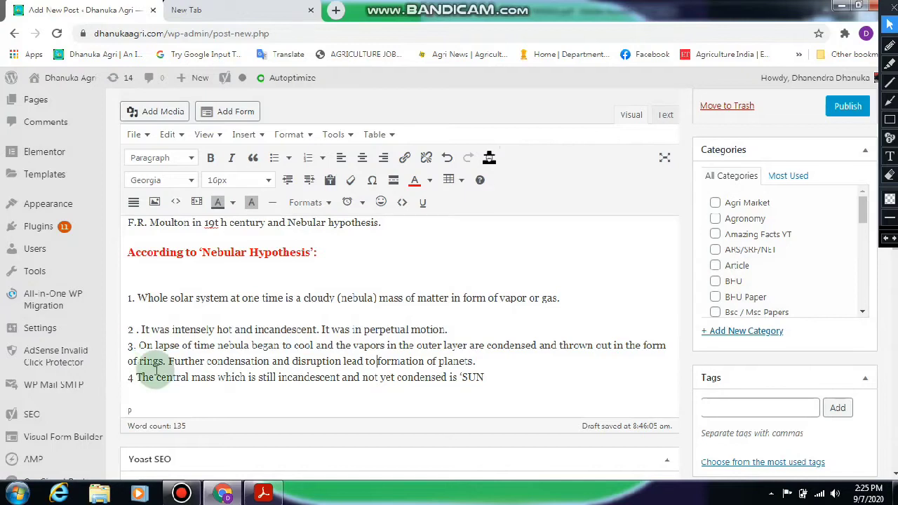
left_click(136, 379)
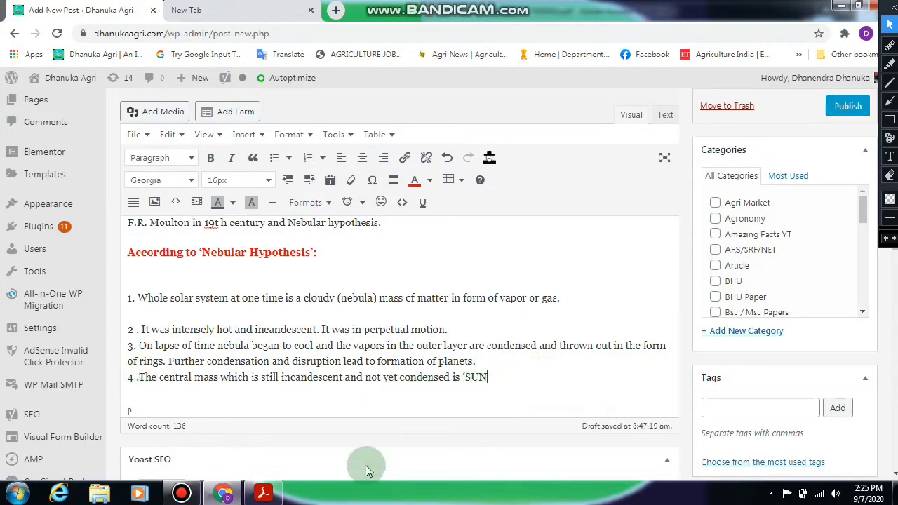
Step: Switch to the soil science PDF in Adobe Acrobat Reader, select "Spheres of Earth" and the sentence below it, and return to the post
left_click(264, 494)
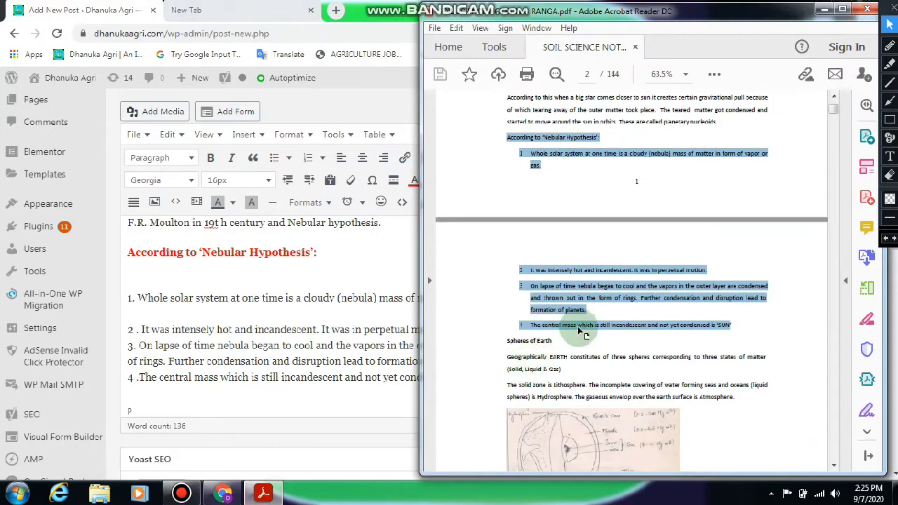
left_click(736, 326)
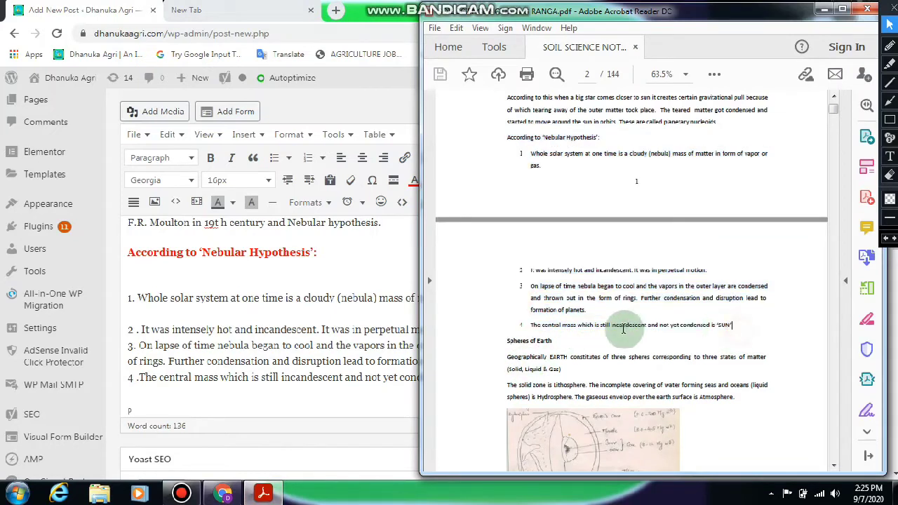
scroll(624, 329, "down", 2)
scroll(622, 329, "down", 2)
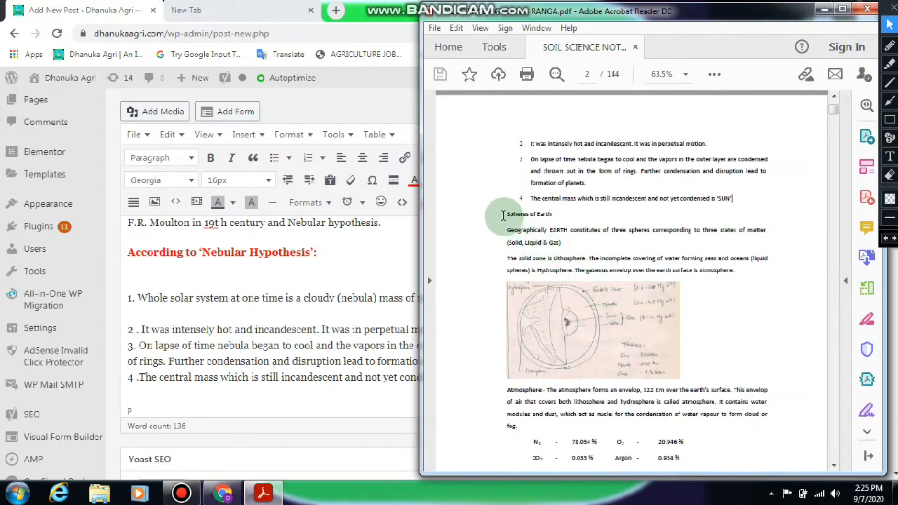
left_click_drag(503, 215, 612, 244)
left_click(317, 341)
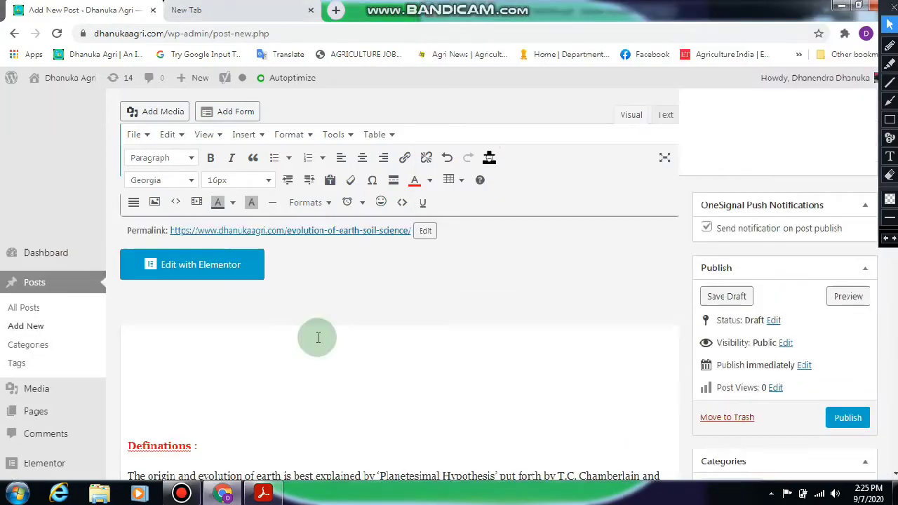
Step: Start a new empty paragraph after point 4, the one ending in 'SUN
scroll(317, 340, "down", 5)
scroll(317, 340, "down", 3)
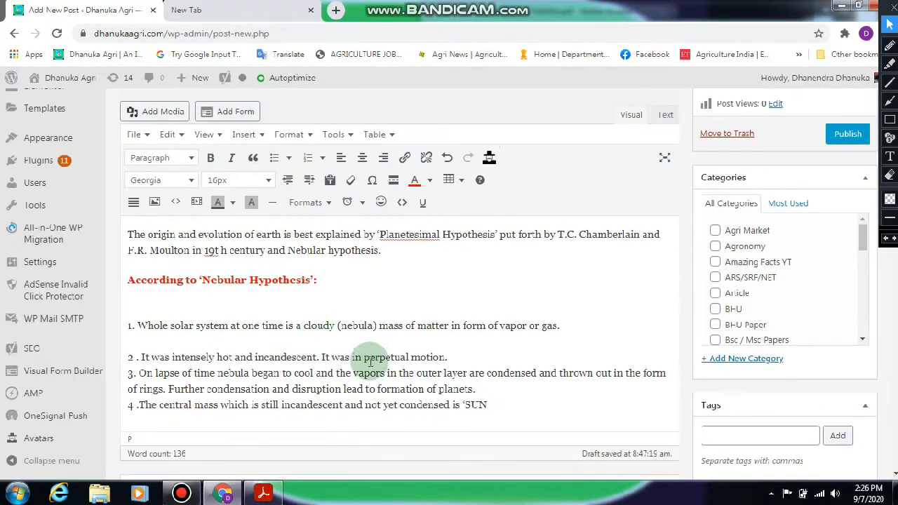
scroll(370, 362, "down", 1)
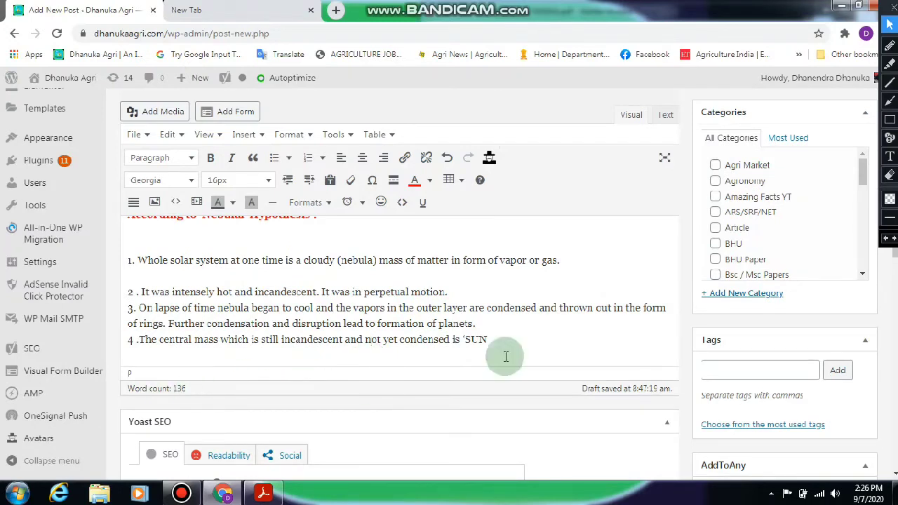
left_click(532, 347)
key("Return")
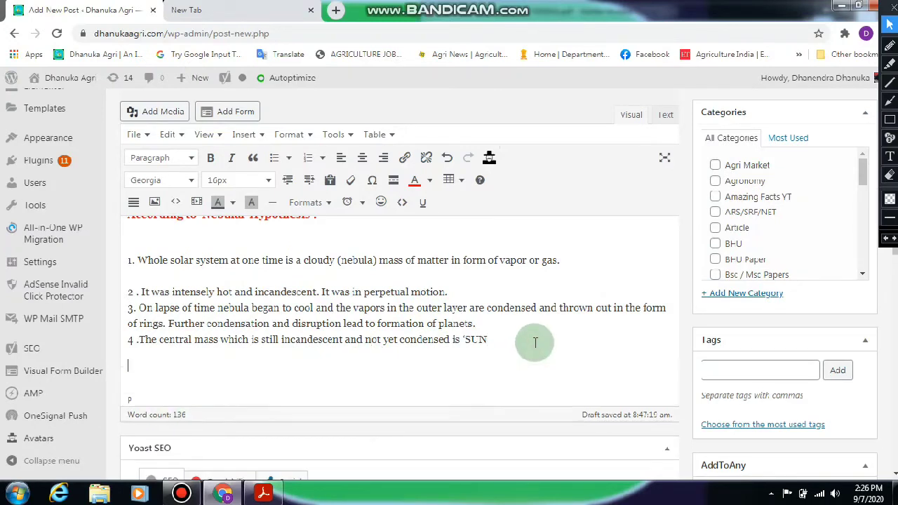
Step: Copy the "Spheres of Earth" heading and its text through "Atmosphere." from the PDF and paste it into the new paragraph of the post
left_click(263, 493)
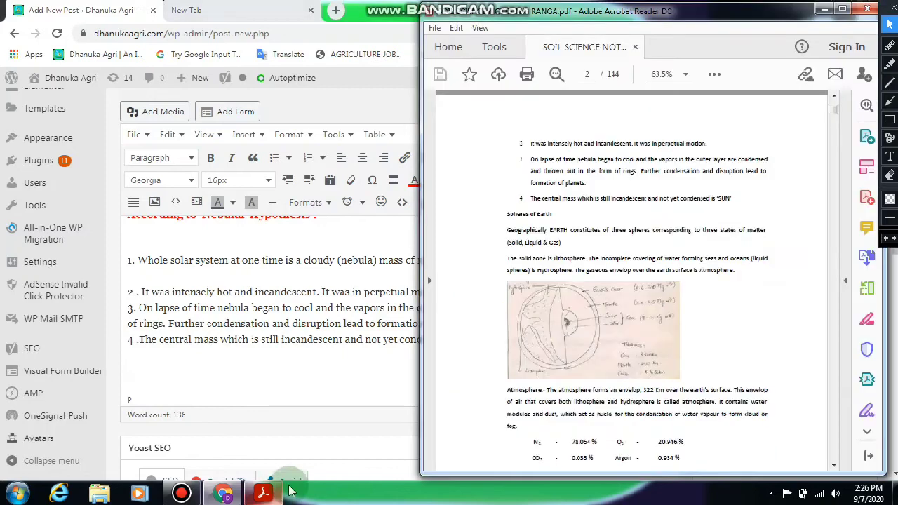
left_click_drag(506, 182, 735, 241)
key("ctrl+c")
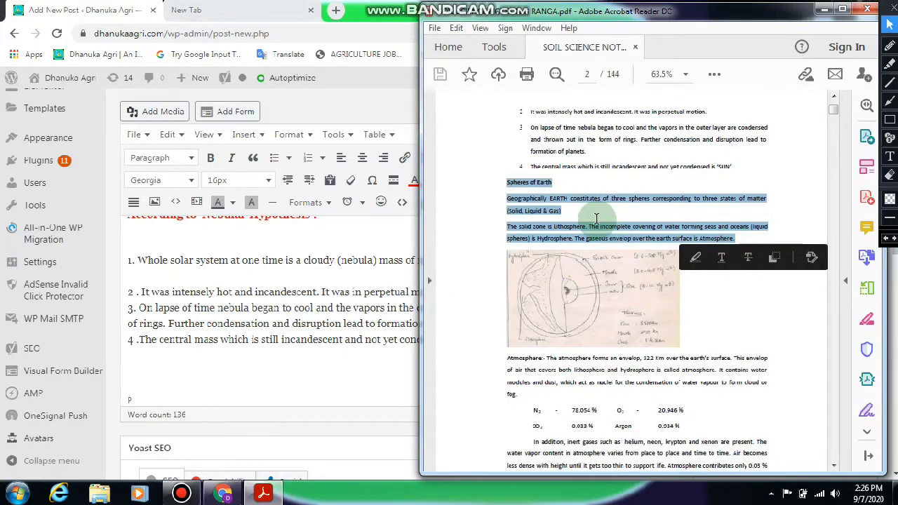
left_click(170, 361)
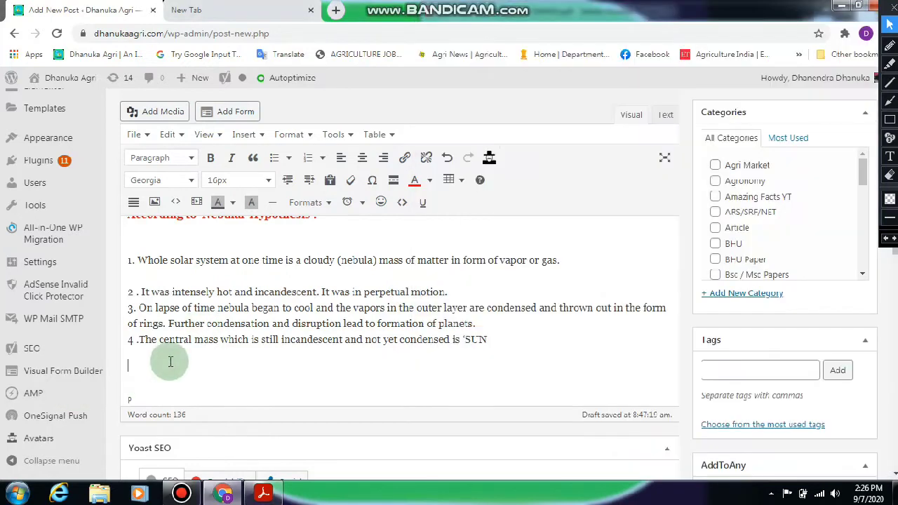
key("ctrl+v")
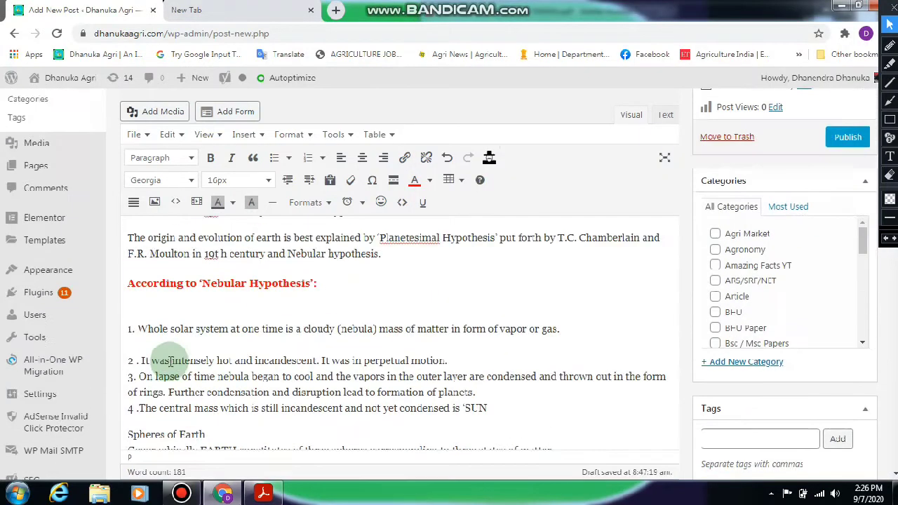
Step: Separate "Spheres of Earth" from the text below it as a Heading 4 line and remove the extra blank line beneath
left_click(228, 237)
key("Return")
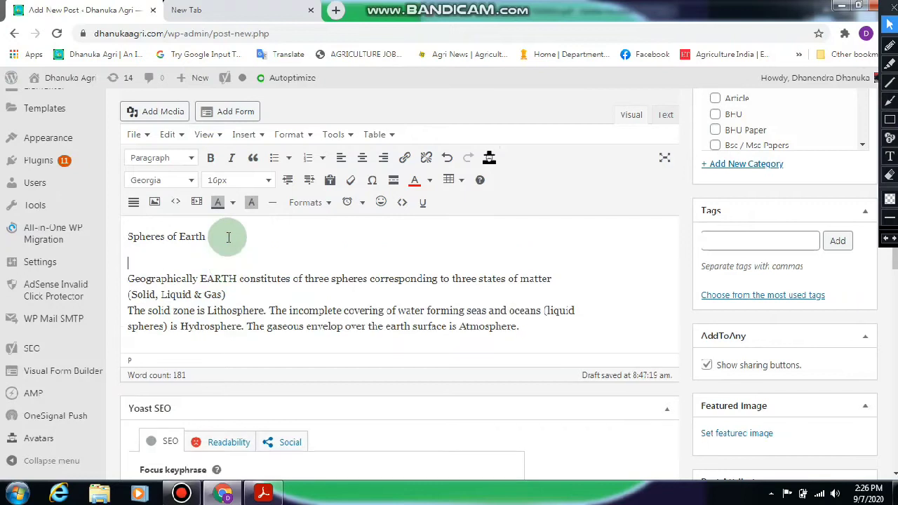
left_click_drag(228, 237, 118, 234)
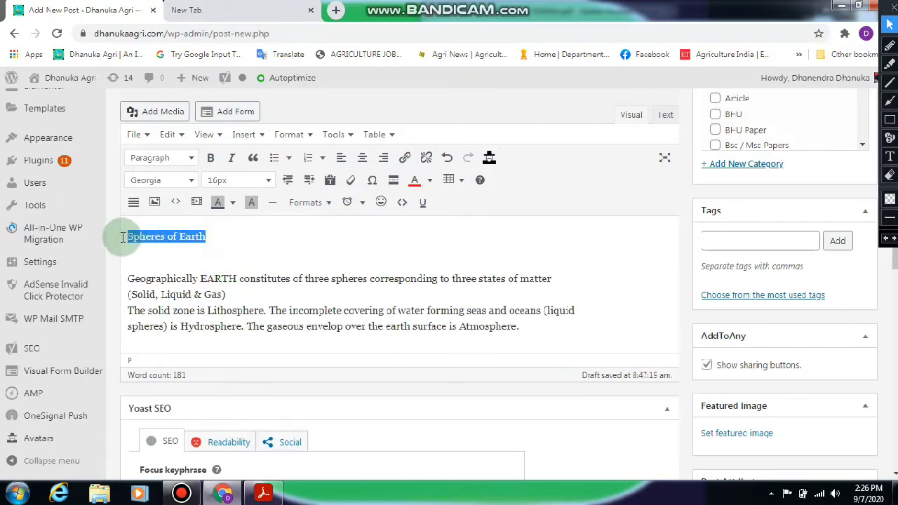
left_click(176, 158)
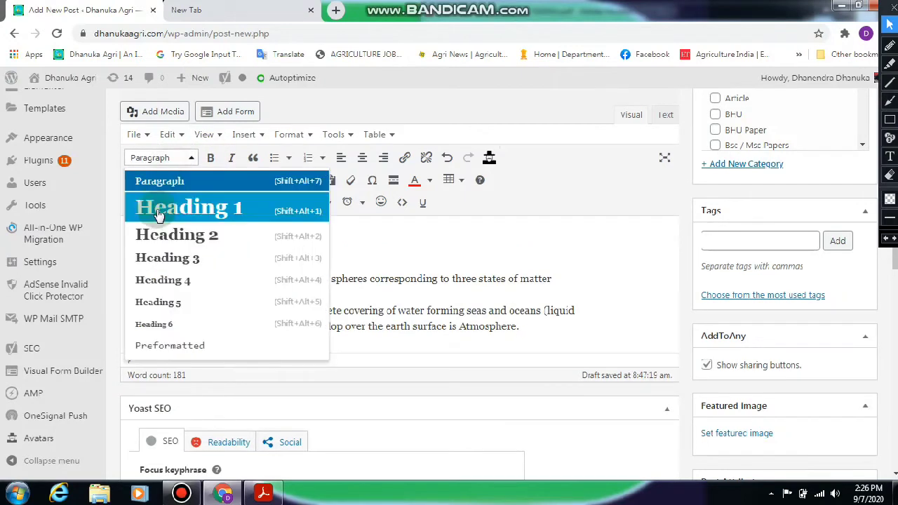
left_click(161, 280)
left_click(226, 257)
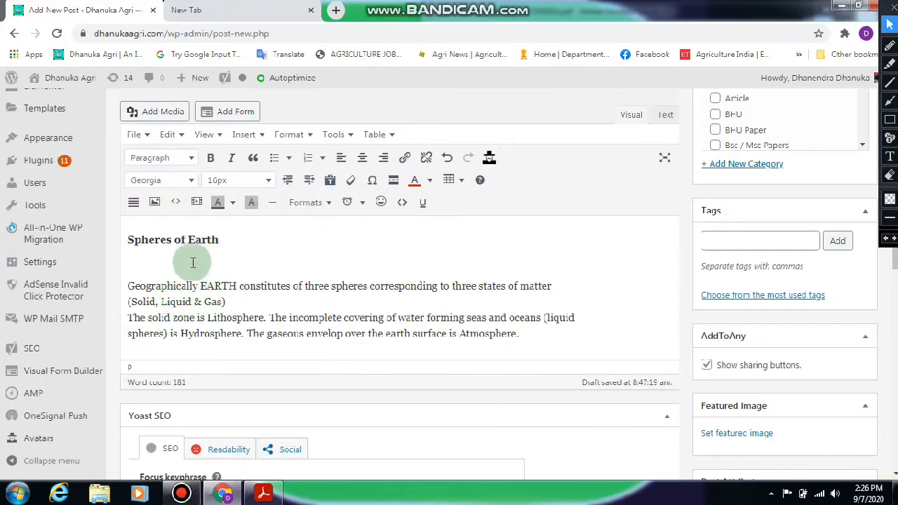
key("Delete")
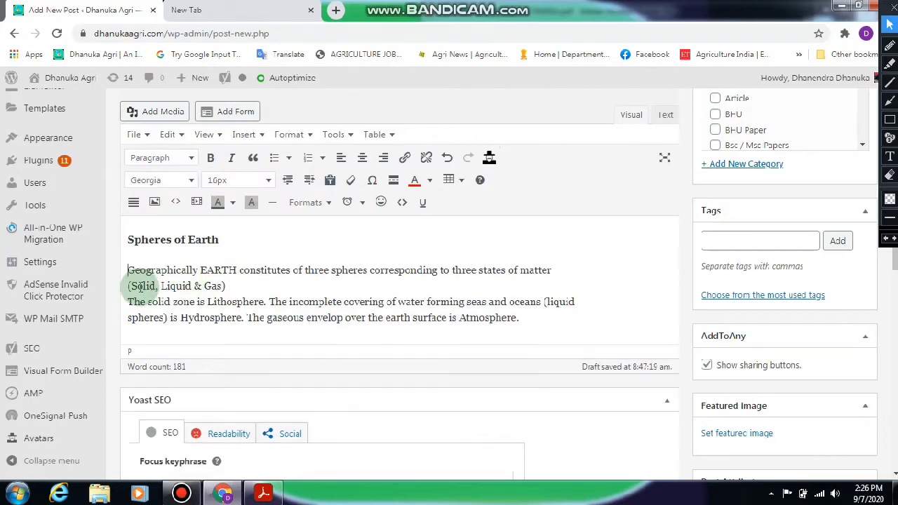
Step: Remove the extra blank line between the "According to 'Nebular Hypothesis':" heading and point 1
scroll(210, 276, "up", 3)
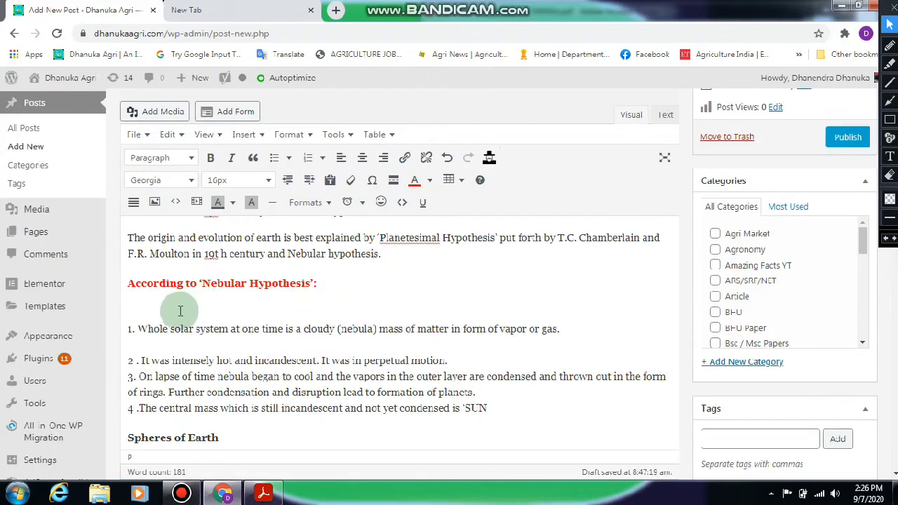
left_click(154, 305)
key("Delete")
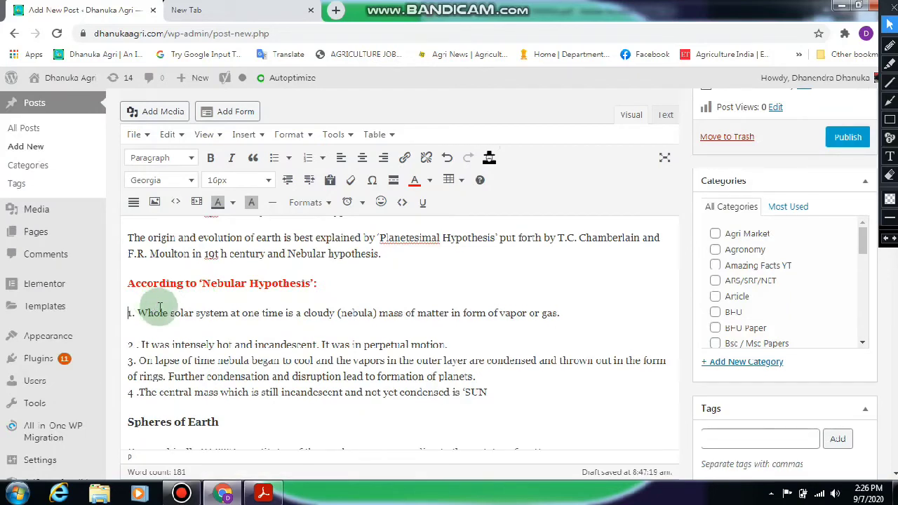
scroll(160, 306, "up", 1)
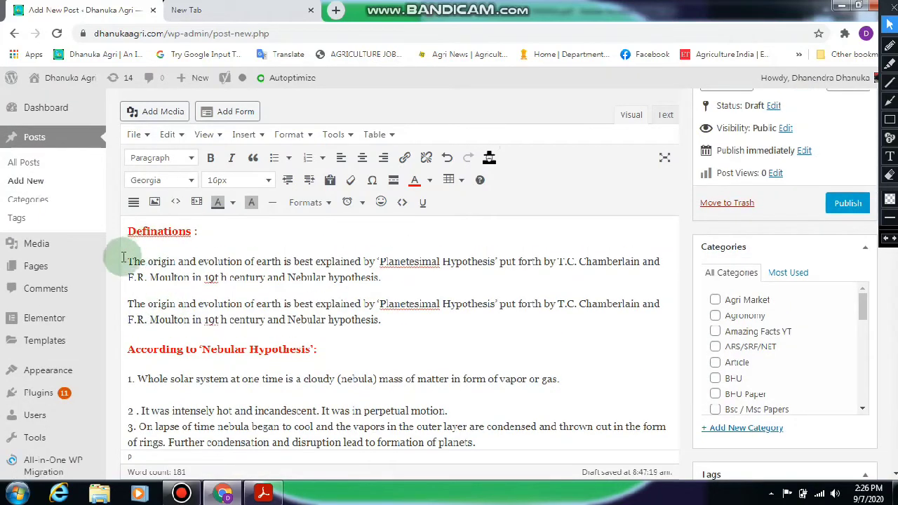
key("Delete")
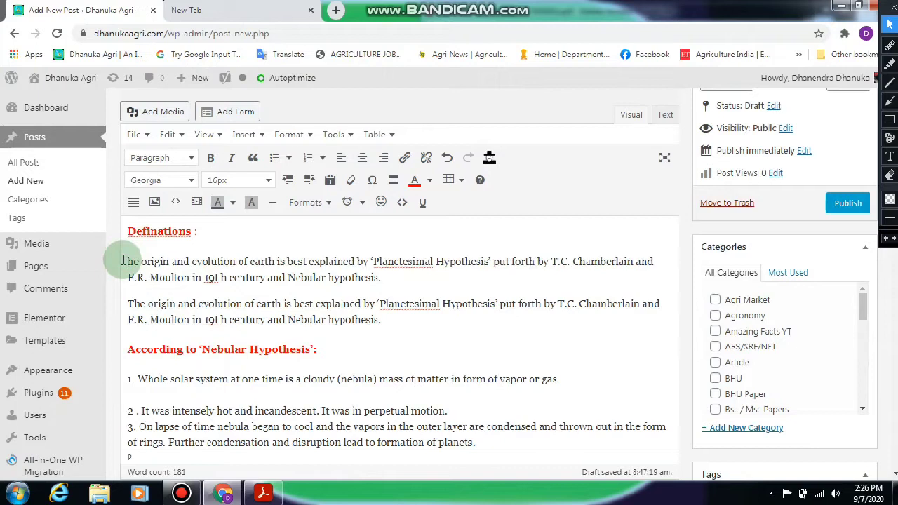
key("BackSpace")
type("T")
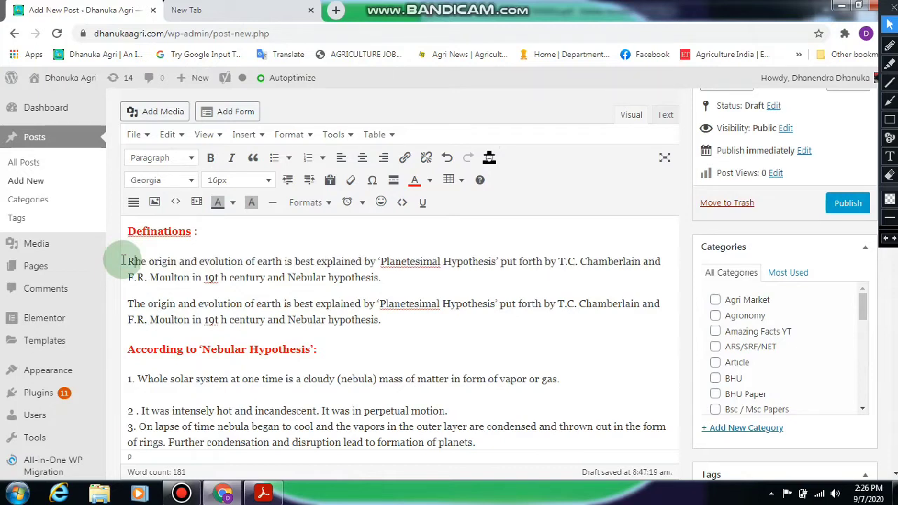
key("BackSpace")
type("t")
key("BackSpace")
type("T")
left_click(361, 232)
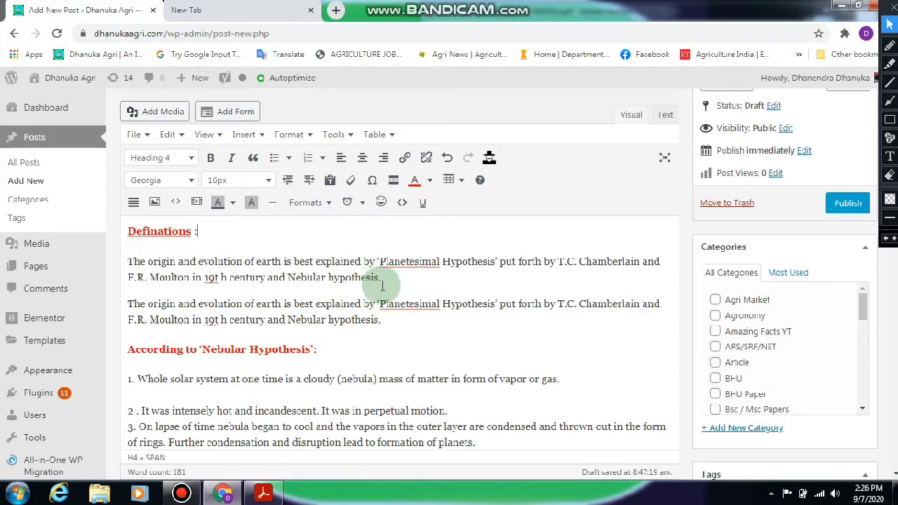
Step: Colour the "Spheres of Earth" heading red
scroll(382, 284, "down", 2)
left_click_drag(230, 356, 123, 356)
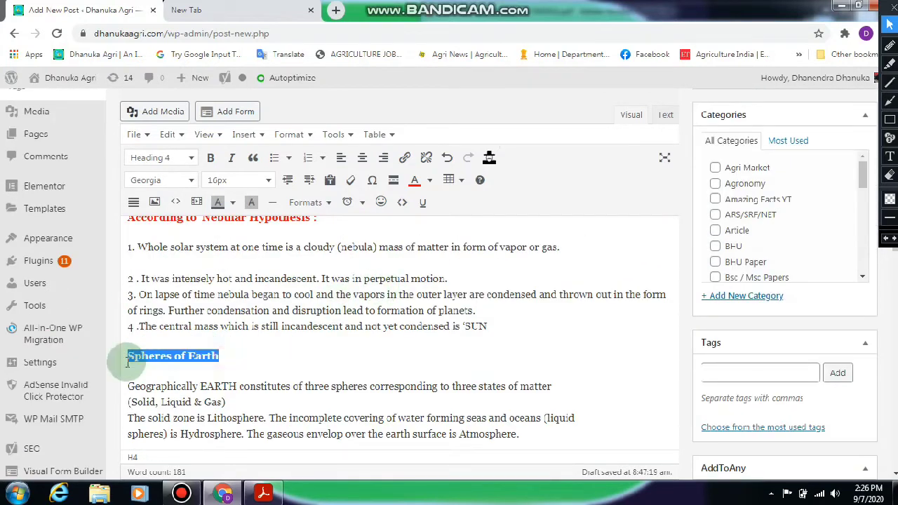
left_click(199, 361)
Step: Remove the line breaks before "(Solid, Liquid & Gas)" and before "spheres) is Hydrosphere" in the text under "Spheres of Earth"
scroll(212, 364, "down", 2)
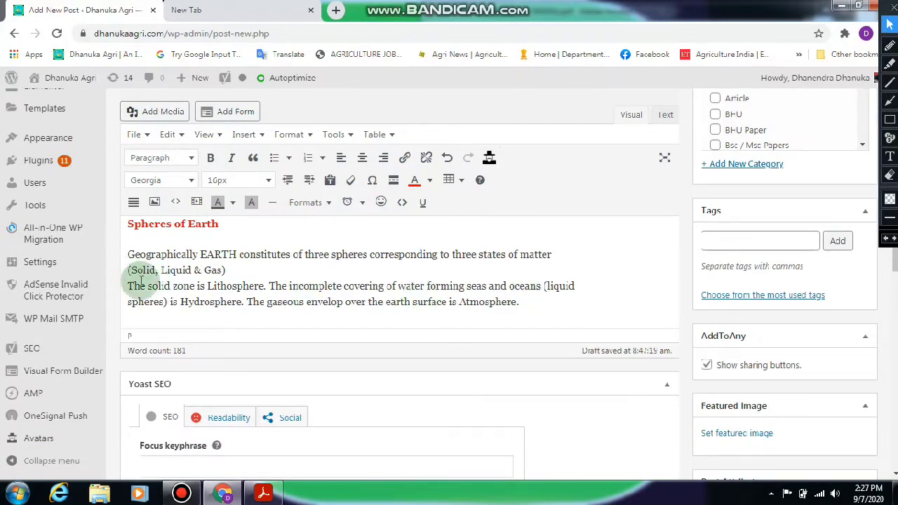
key("BackSpace")
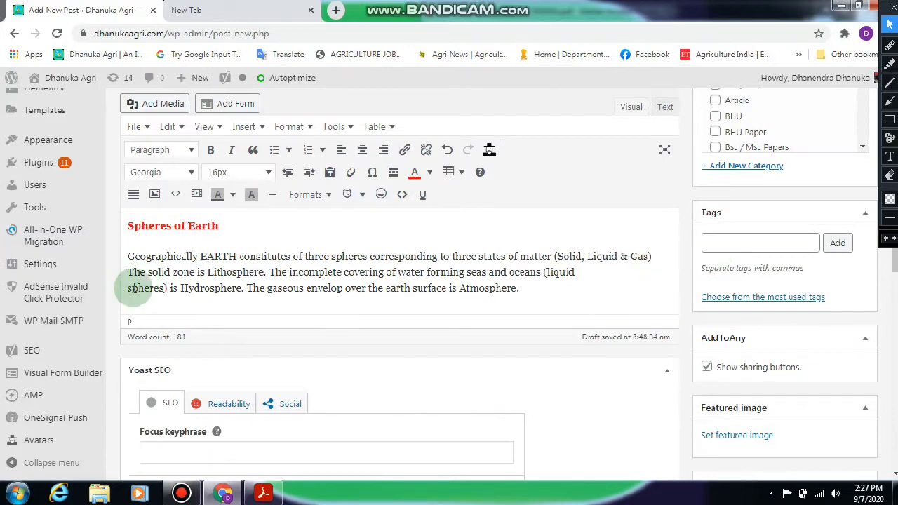
key("BackSpace")
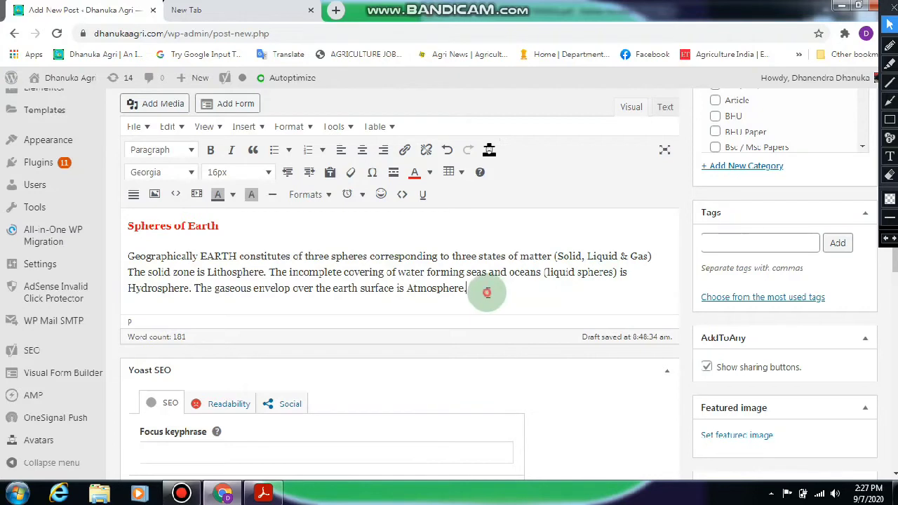
Step: Copy the "Atmosphere:-" paragraph through "fog." from the PDF and paste it into a new paragraph below the "Spheres of Earth" text
key("Return")
key("alt+Tab")
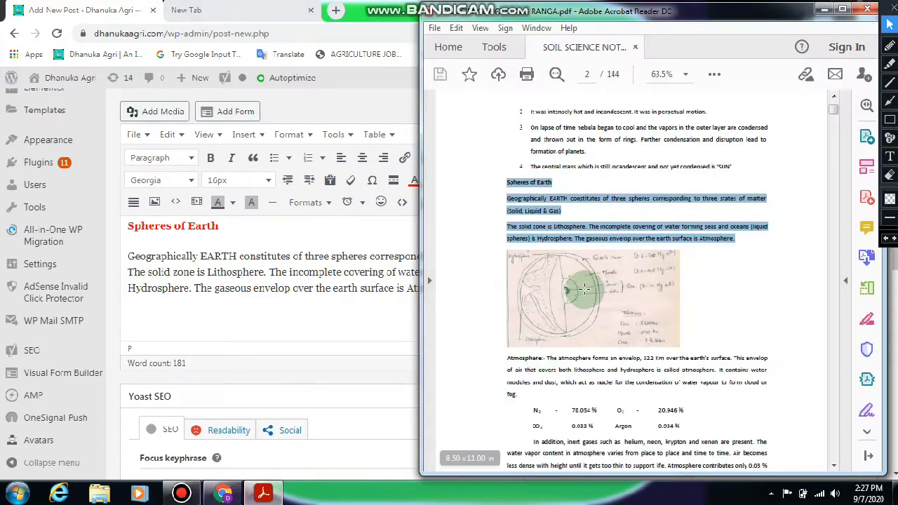
scroll(495, 284, "down", 2)
left_click_drag(499, 266, 517, 287)
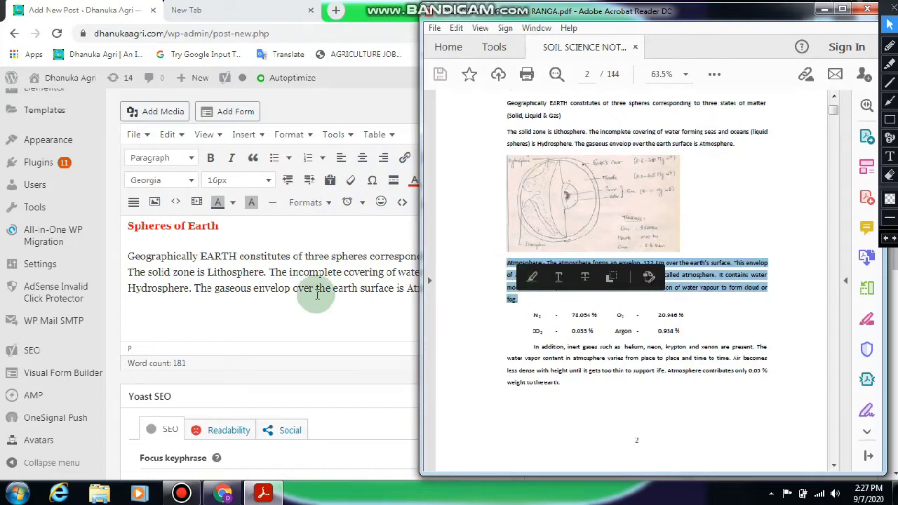
left_click(162, 317)
type("Atmosphere:- The atmosphere forms an envelop, 322 Km over the earth’s surface. This envelop of air that covers both lithosphere and hydrosphere is called atmosphere. It contains water modules and dust, which act as nuclei for the condensation of water vapour to form cloud or fog.")
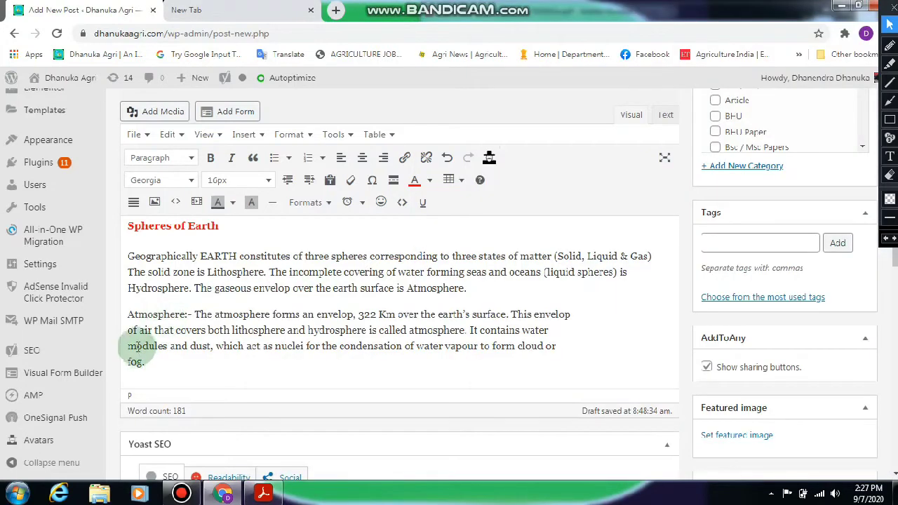
Step: Join the broken lines of the "Atmosphere:-" paragraph before "of air", "modules and dust" and "fog."
key("BackSpace")
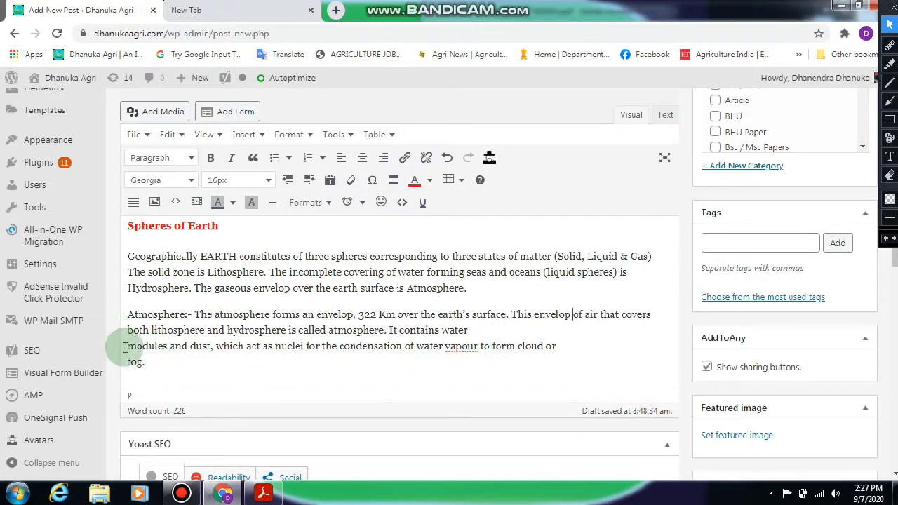
left_click(128, 346)
key("BackSpace")
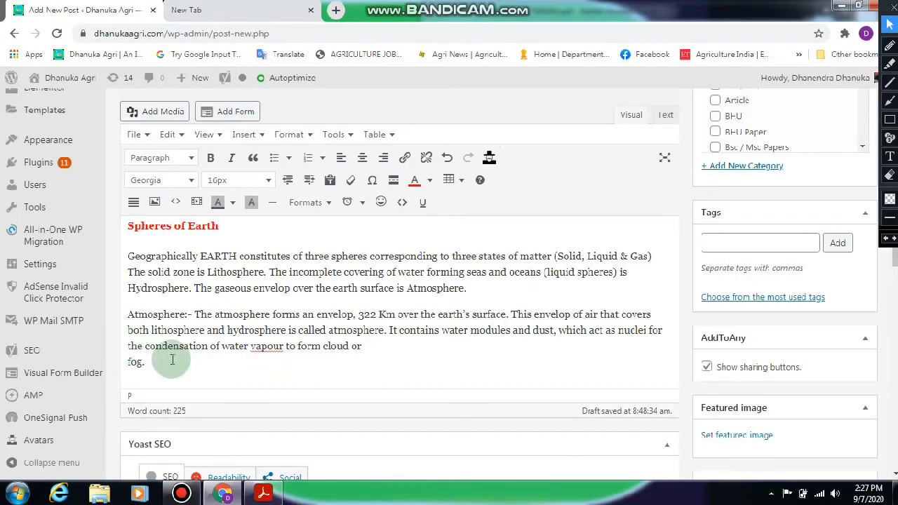
left_click(129, 365)
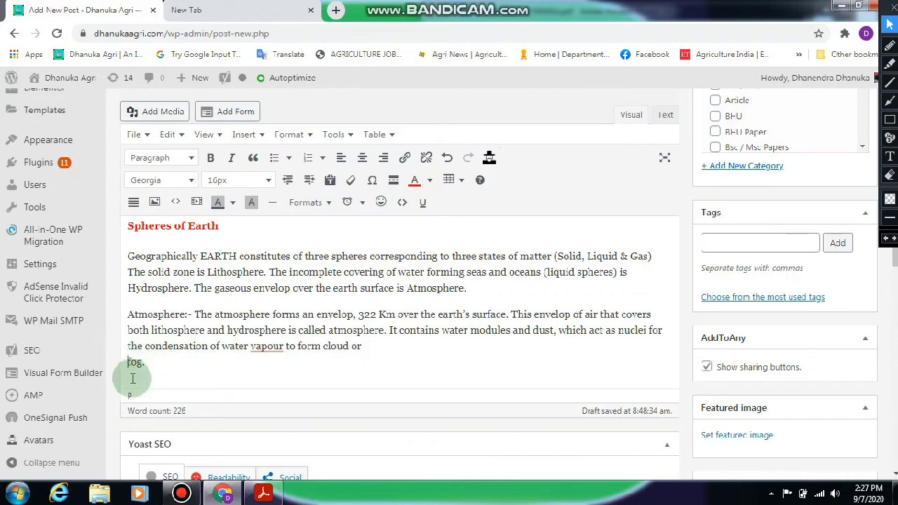
key("BackSpace")
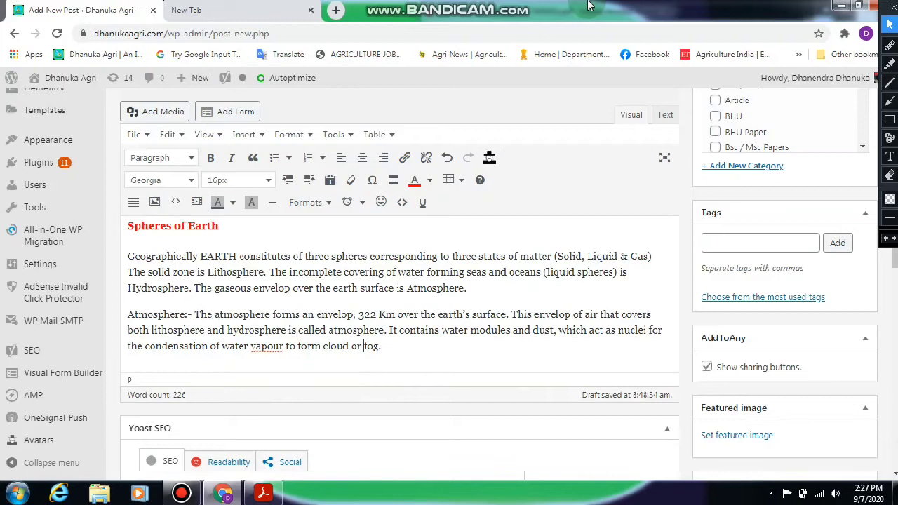
Step: Copy the N2, O2, CO2 and Argon percentages from the PDF and paste them into a new paragraph after the Atmosphere text
left_click(499, 269)
left_click(401, 373)
left_click(421, 366)
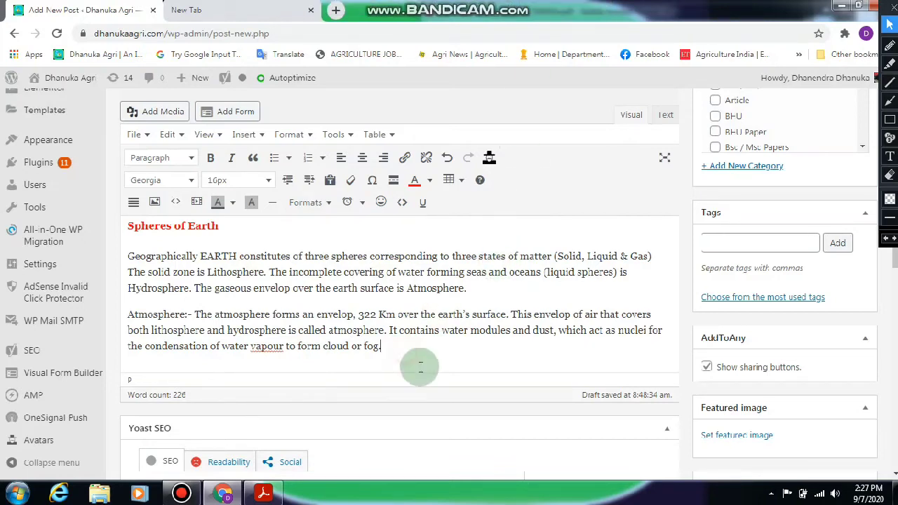
key("Return")
key("alt+Tab")
scroll(594, 299, "down", 1)
left_click_drag(531, 217, 679, 240)
left_click(238, 379)
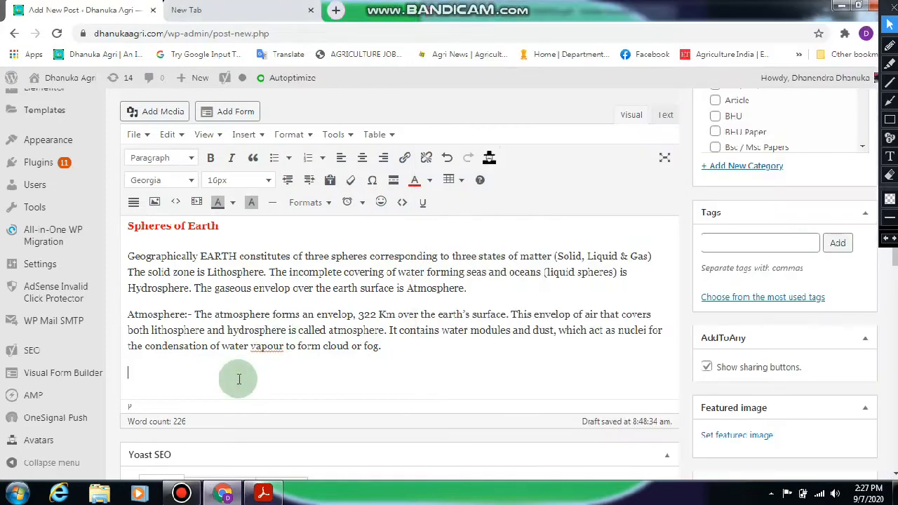
type("N2 - 78.084 % O2 - 20.946 % CO2 - 0.033 % Argon - 0.934 %")
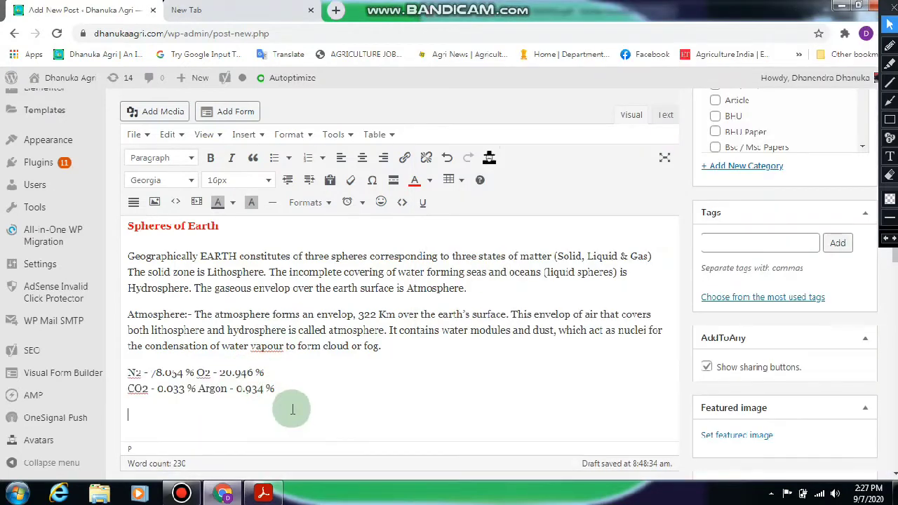
Step: Format the two lines of gas percentages as Heading 4
left_click_drag(300, 390, 129, 365)
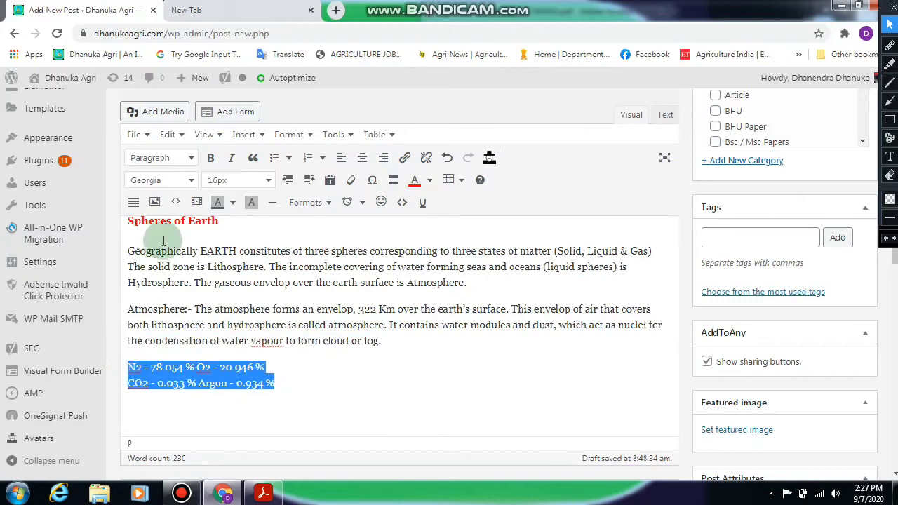
left_click(184, 158)
left_click(159, 282)
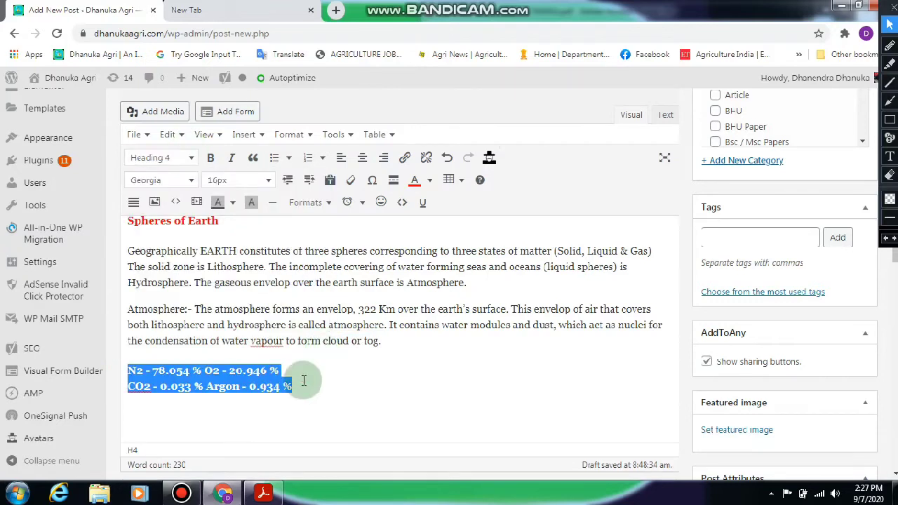
left_click(304, 390)
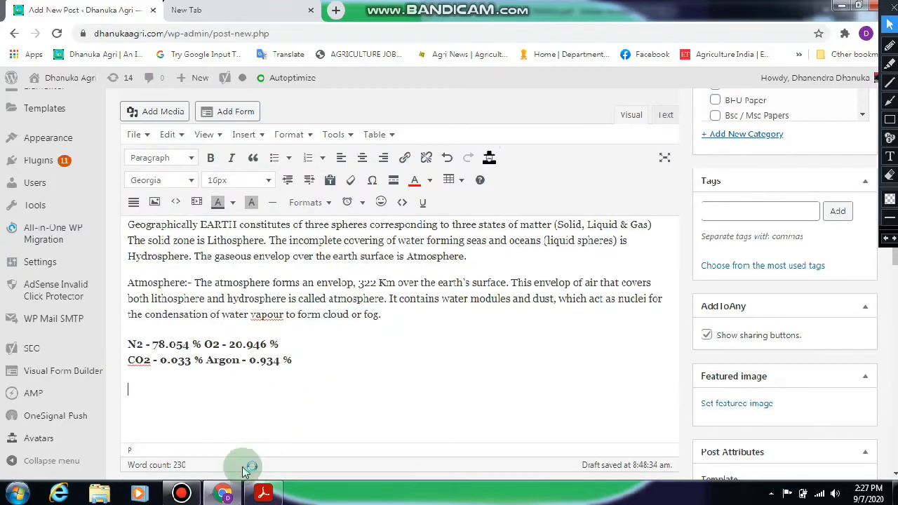
Step: Copy the "In addition, inert gases" paragraph from the PDF and paste it into the empty paragraph below the gas percentages
left_click(263, 494)
scroll(501, 371, "down", 3)
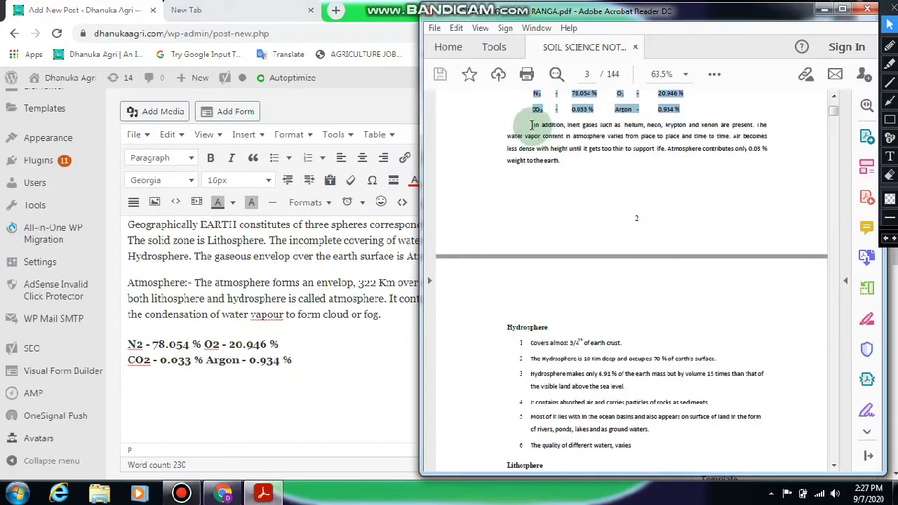
left_click_drag(531, 124, 561, 163)
key("ctrl+c")
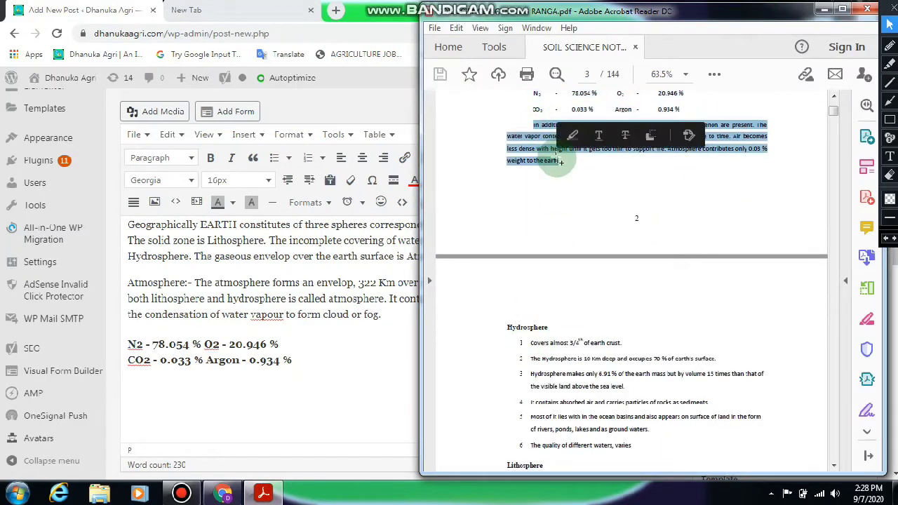
left_click(198, 394)
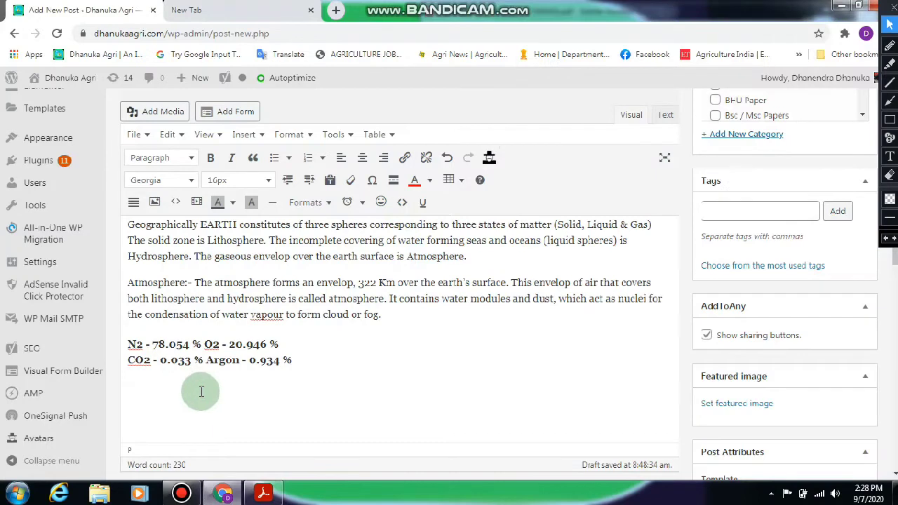
key("ctrl+v")
Step: Join the broken lines of the "In addition" paragraph and start a new paragraph at "Air becomes less dense"
left_click(129, 358)
key("BackSpace")
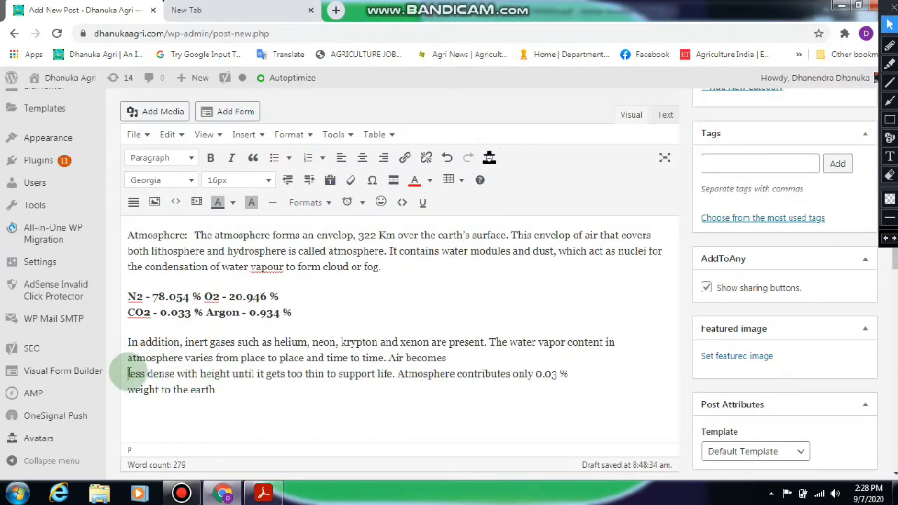
key("BackSpace")
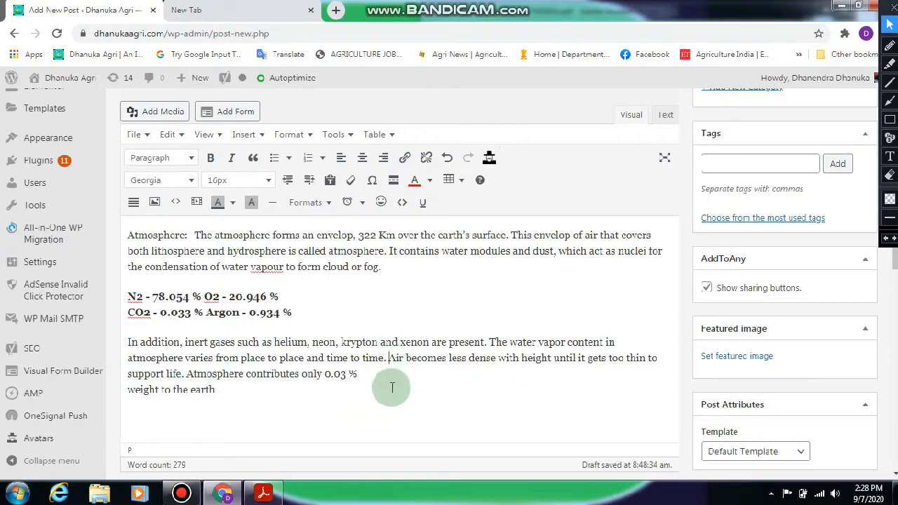
key("Return")
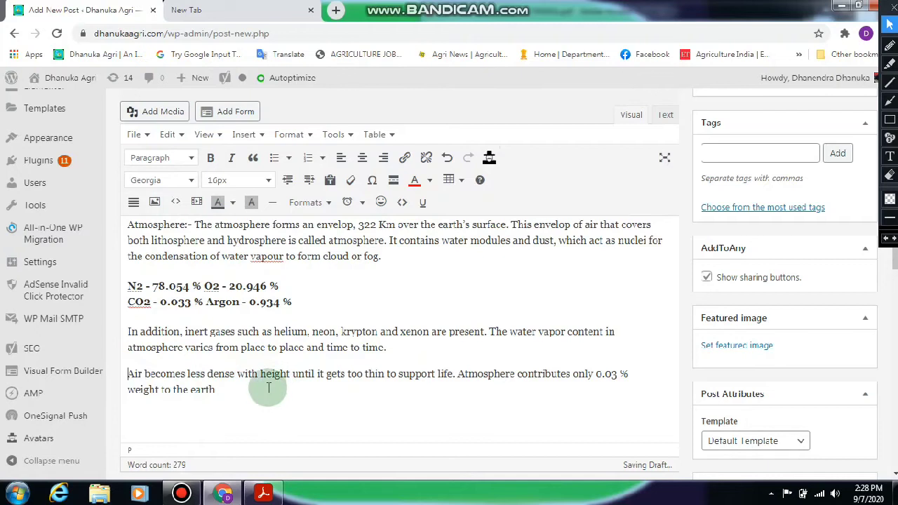
left_click(227, 392)
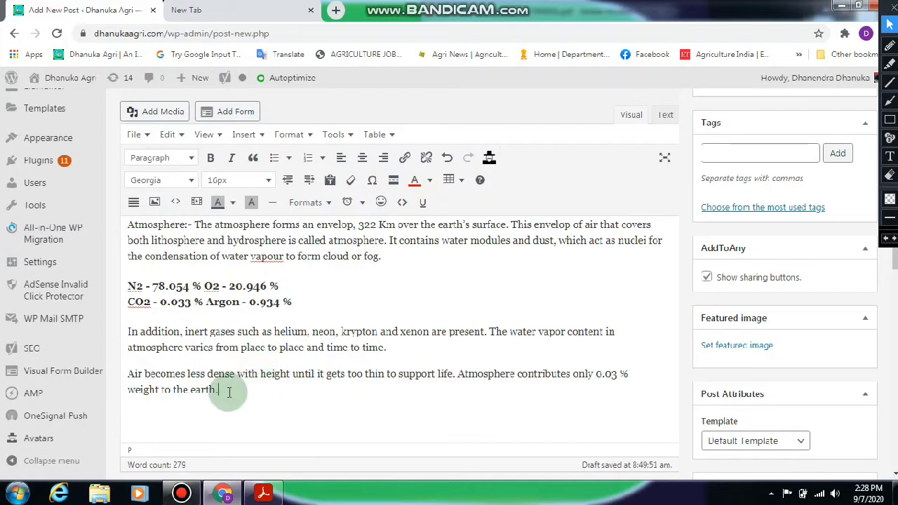
Step: Copy the Hydrosphere heading and its six numbered points from the PDF and paste them below the "weight to the earth." line
scroll(279, 375, "down", 1)
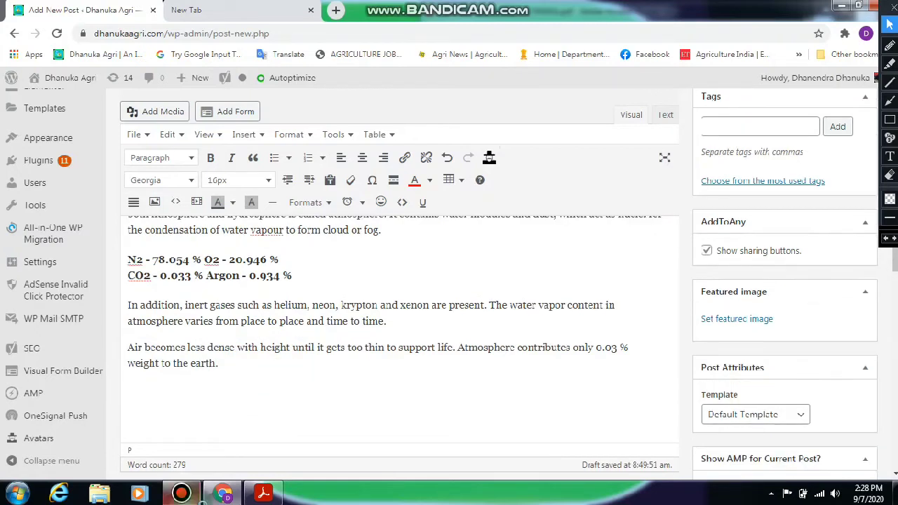
left_click(263, 493)
scroll(607, 249, "down", 1)
left_click_drag(504, 264, 630, 395)
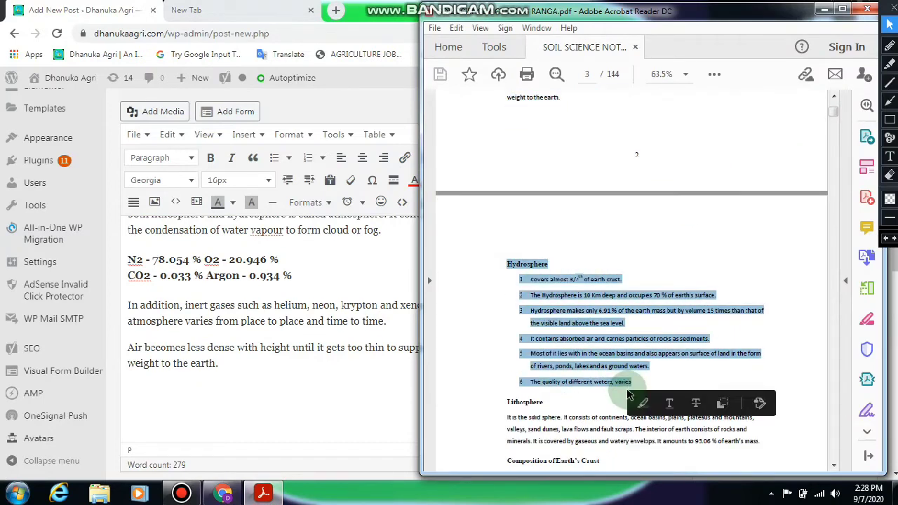
left_click(247, 393)
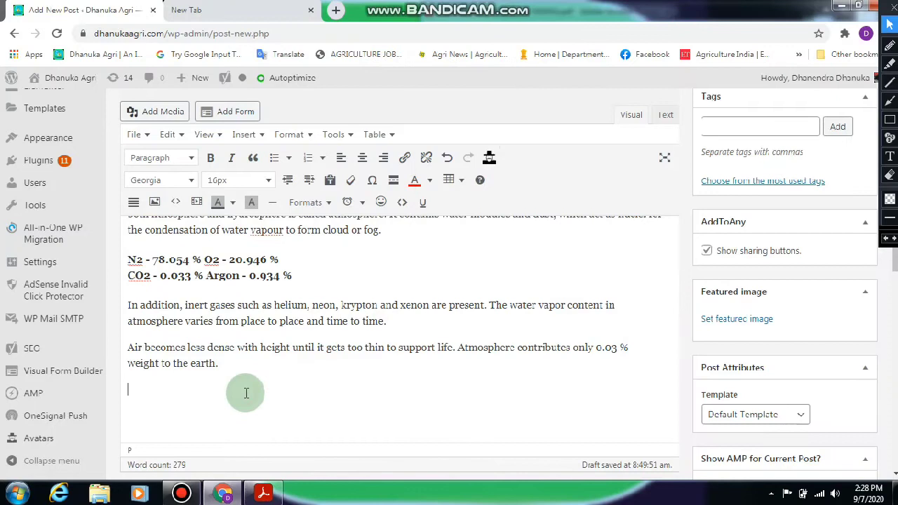
type("Hydrosphere 1 Covers about 3/4 th of earth crust. 2 The Hydrosphere is 60 Km deep and occupies 70 % of earth's surface. 3 Hydrosphere makes only 0.02 % of the earth mass but its volume 15 times than that of the visible land above the sea level. 4 It contains absorbed air and carries particles of rocks as sediments. 5 Most of it lies with in the ocean basins and also appears on surface of land in the form of rivers, ponds, lakes and as ground waters. 6 The quality of different waters, varies")
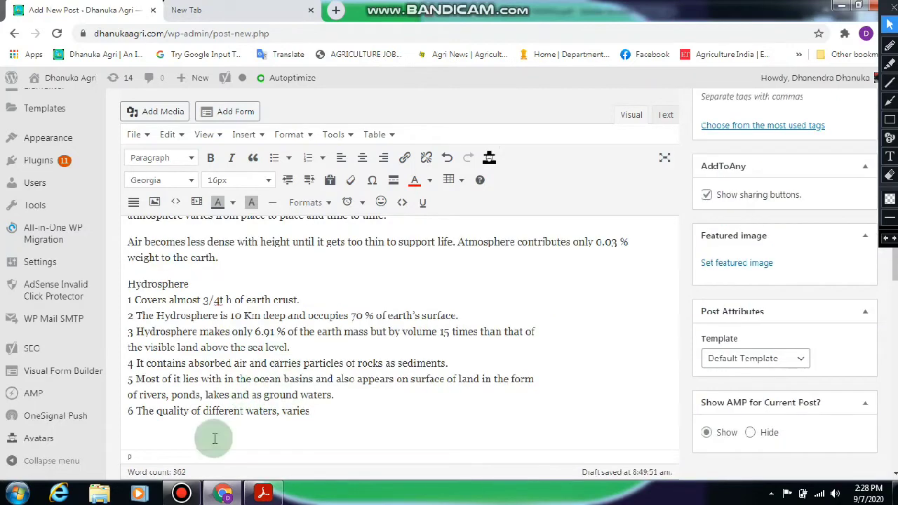
scroll(186, 467, "down", 2)
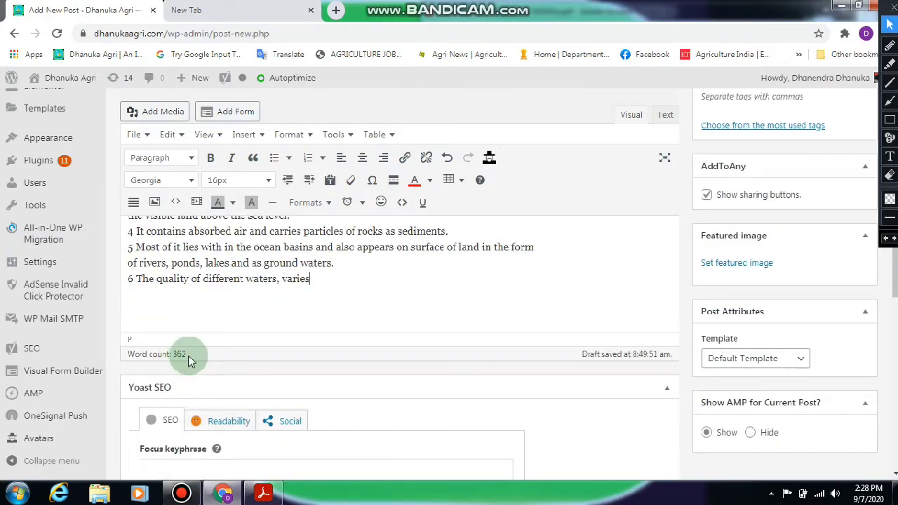
Step: Separate the Hydrosphere title from its numbered points, format it as Heading 4 and color it red
scroll(188, 360, "up", 2)
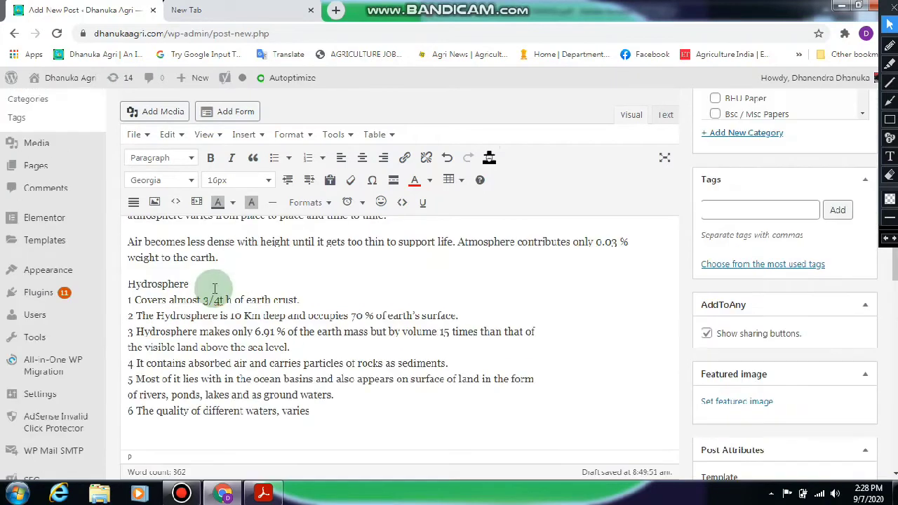
left_click(208, 284)
key("Return")
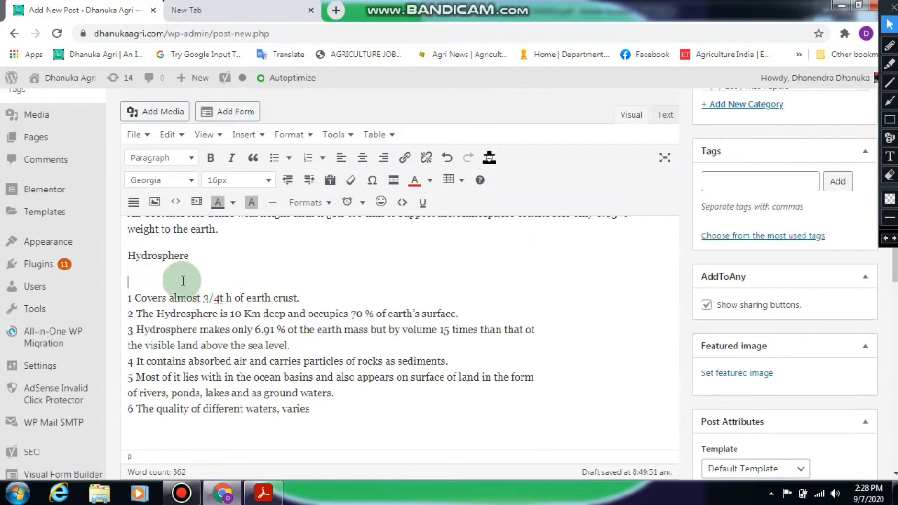
key("BackSpace")
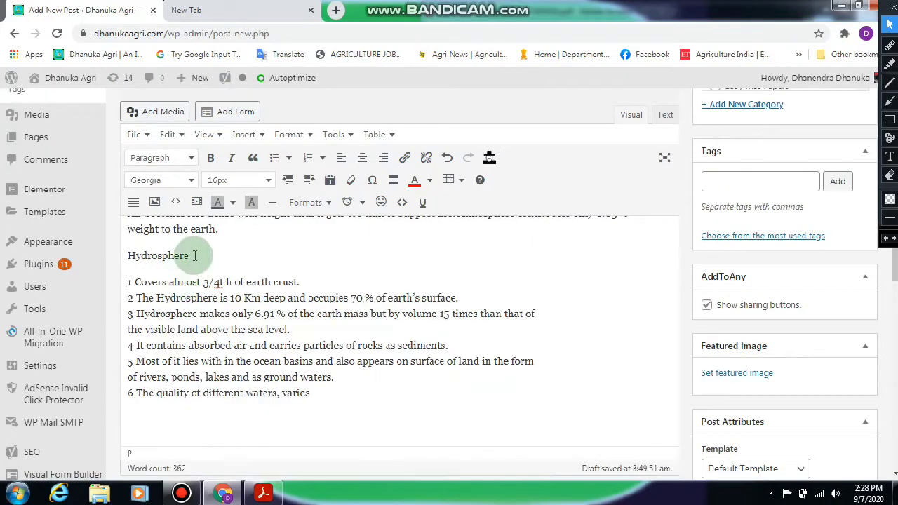
left_click_drag(197, 256, 114, 256)
left_click(168, 160)
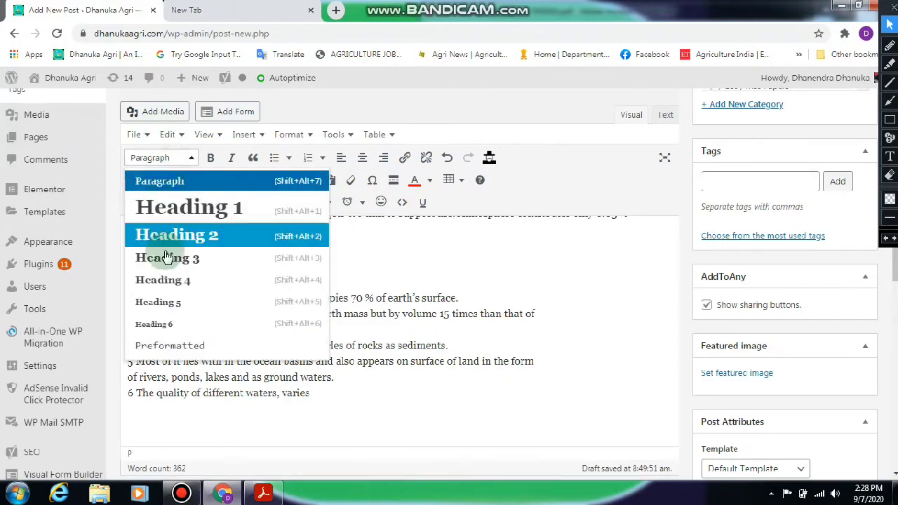
left_click(170, 280)
left_click(414, 181)
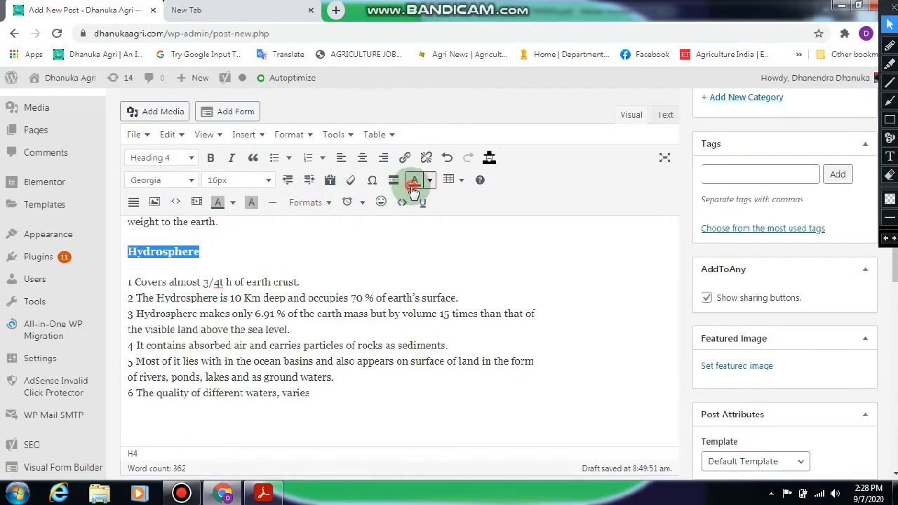
left_click(251, 246)
scroll(263, 298, "up", 2)
scroll(351, 281, "down", 4)
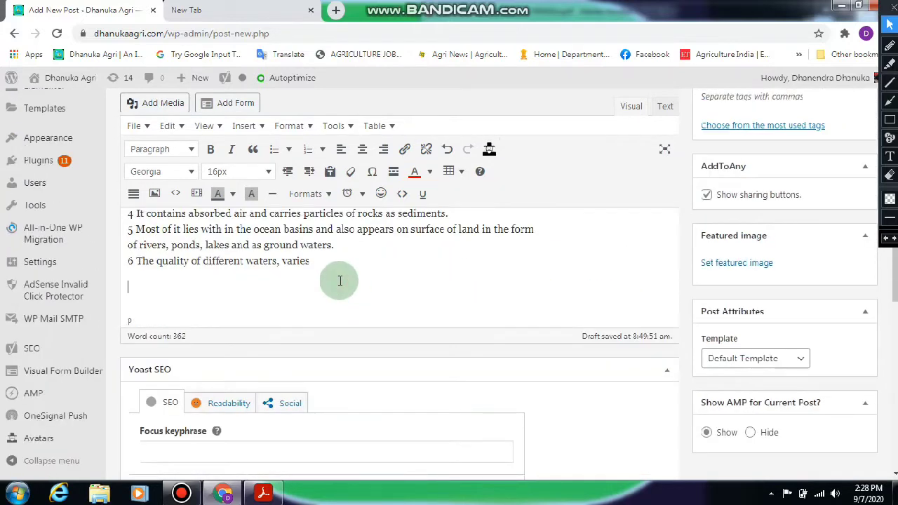
Step: Open the Yoast SEO readability analysis for the post
left_click(339, 280)
scroll(381, 321, "down", 1)
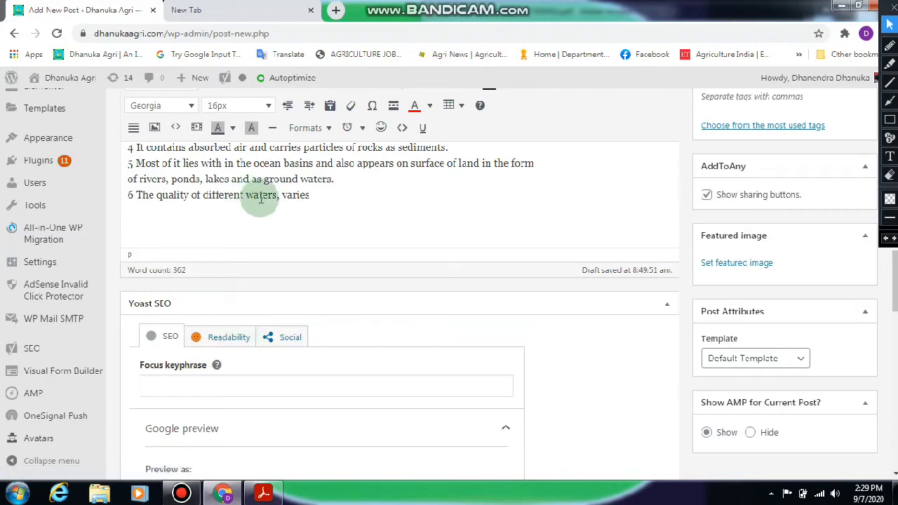
left_click(233, 341)
right_click(234, 341)
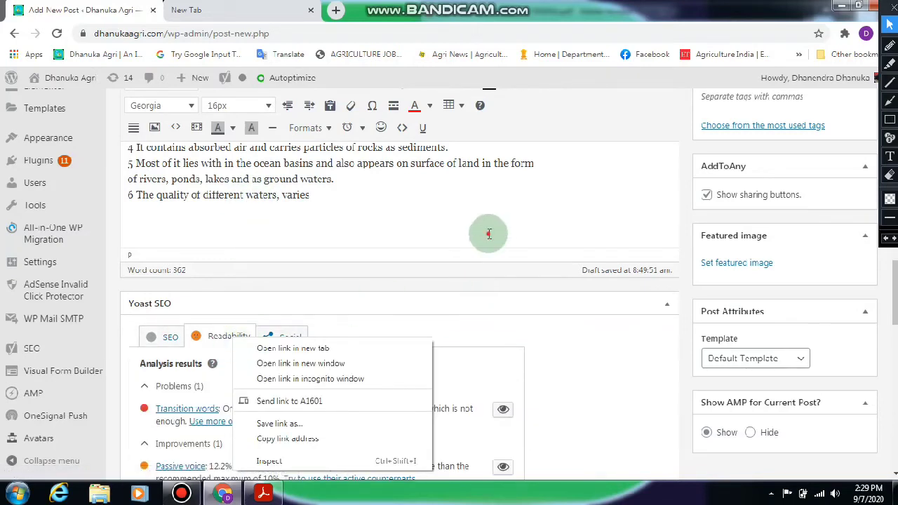
left_click(344, 337)
scroll(344, 336, "down", 1)
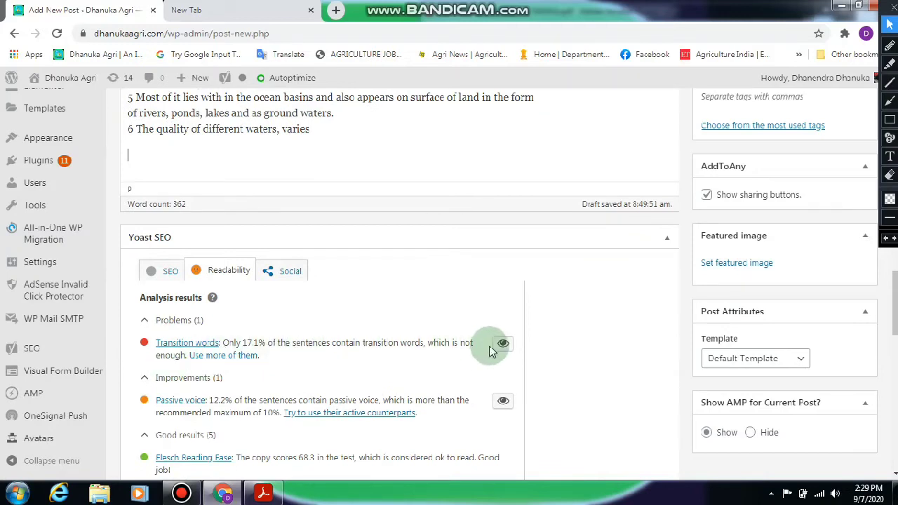
Step: Highlight the transition-word result in the post text, remove the highlighting, and review the remaining readability results
left_click(505, 348)
scroll(416, 210, "up", 3)
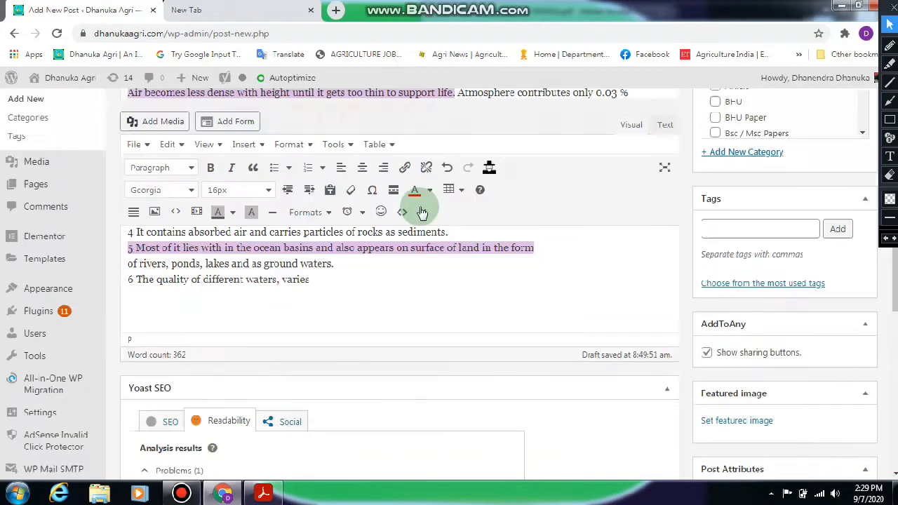
scroll(223, 261, "up", 2)
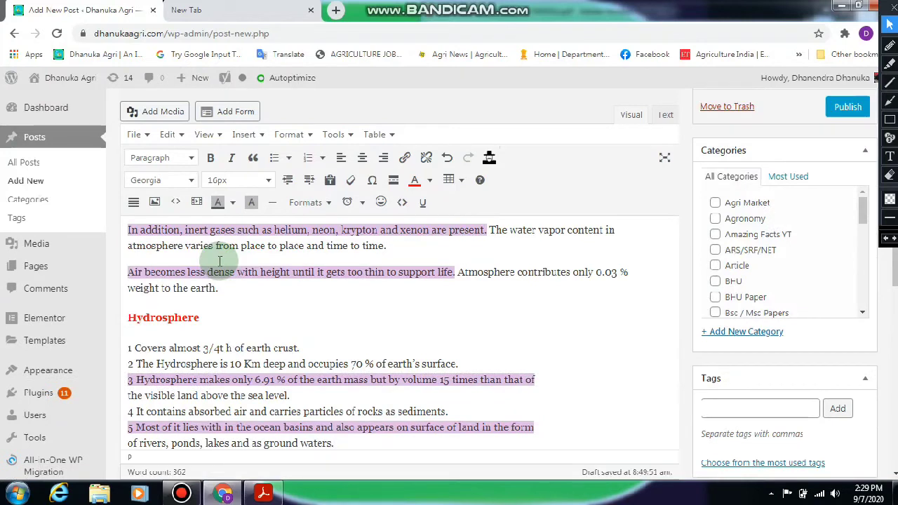
scroll(372, 273, "up", 2)
scroll(404, 253, "down", 5)
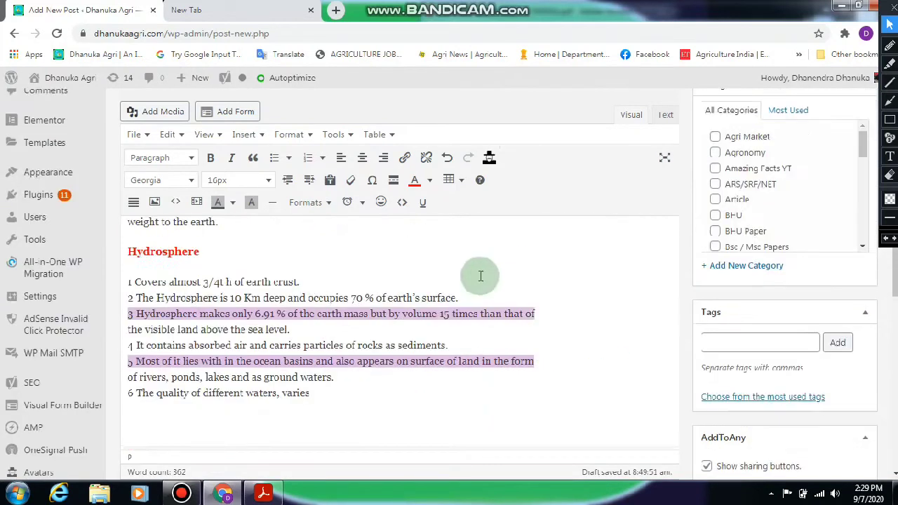
left_click(503, 409)
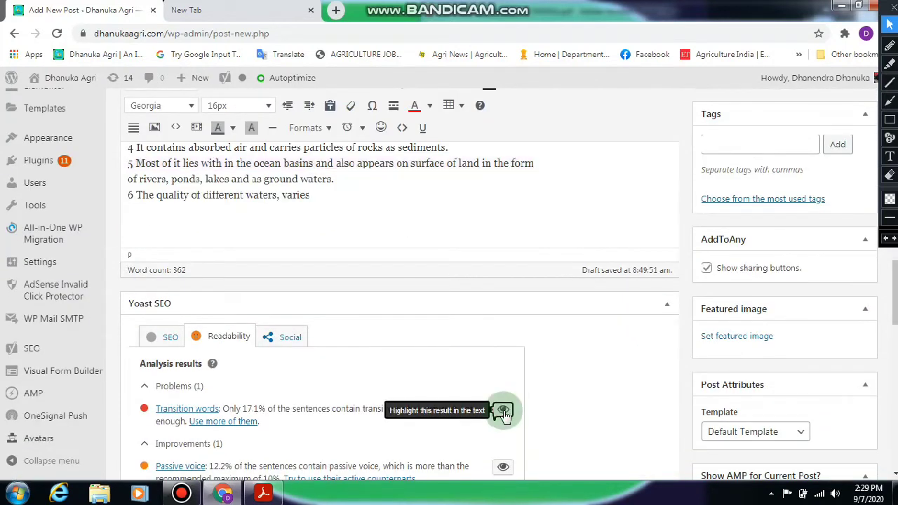
scroll(429, 361, "down", 2)
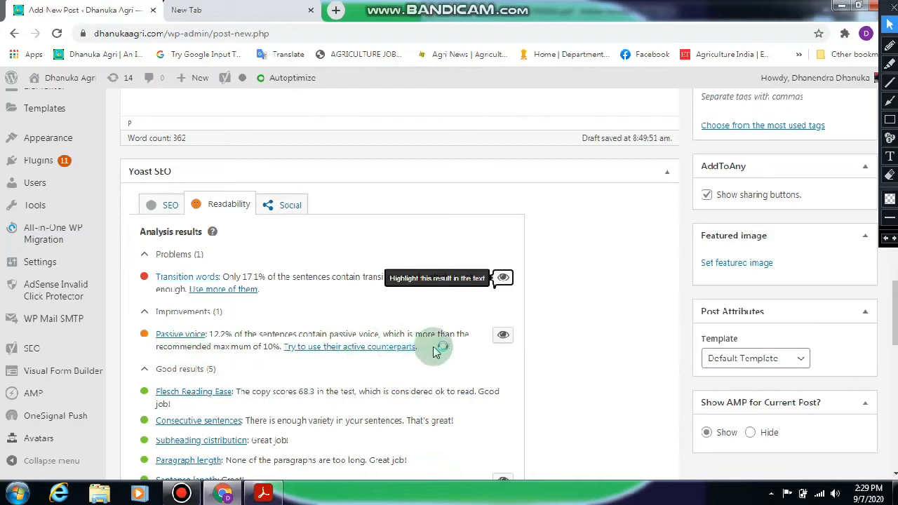
scroll(356, 366, "down", 2)
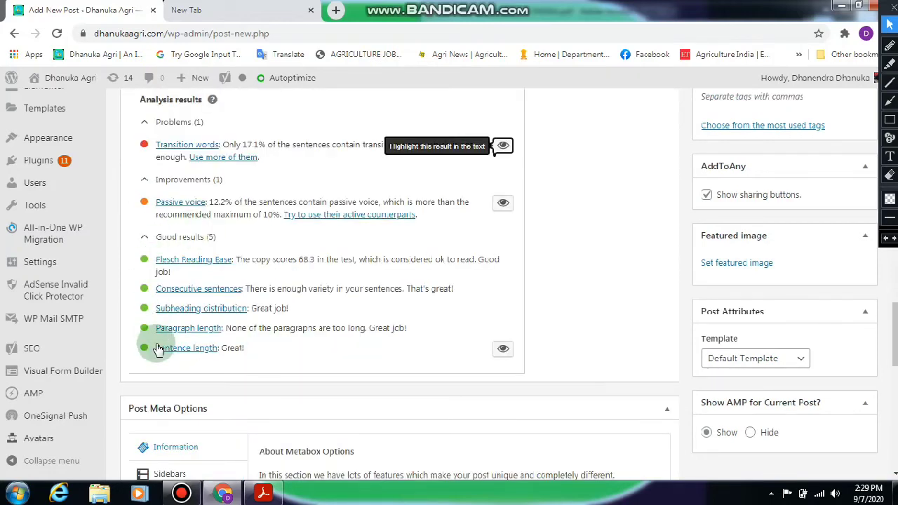
scroll(152, 365, "up", 1)
scroll(152, 393, "down", 1)
scroll(150, 256, "up", 2)
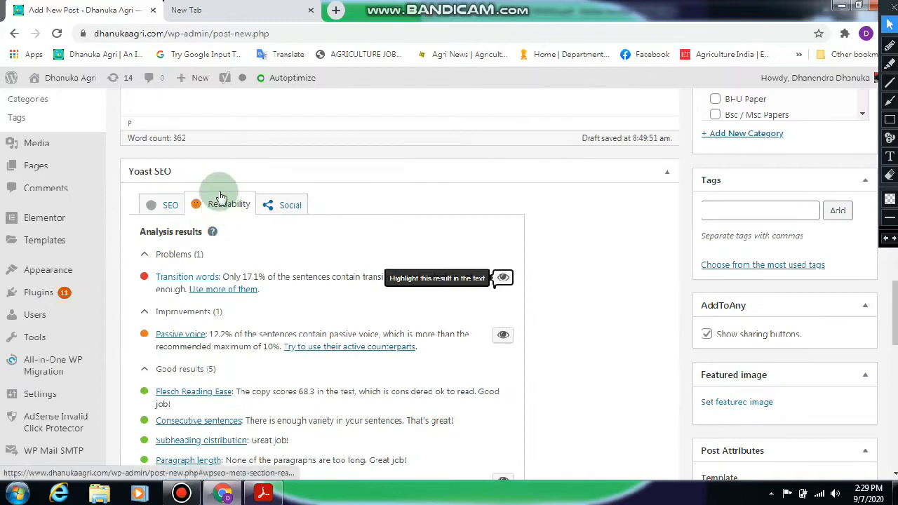
Step: Enter "SOIL EARTH" as the post's Yoast SEO focus keyphrase
left_click(168, 205)
left_click(188, 252)
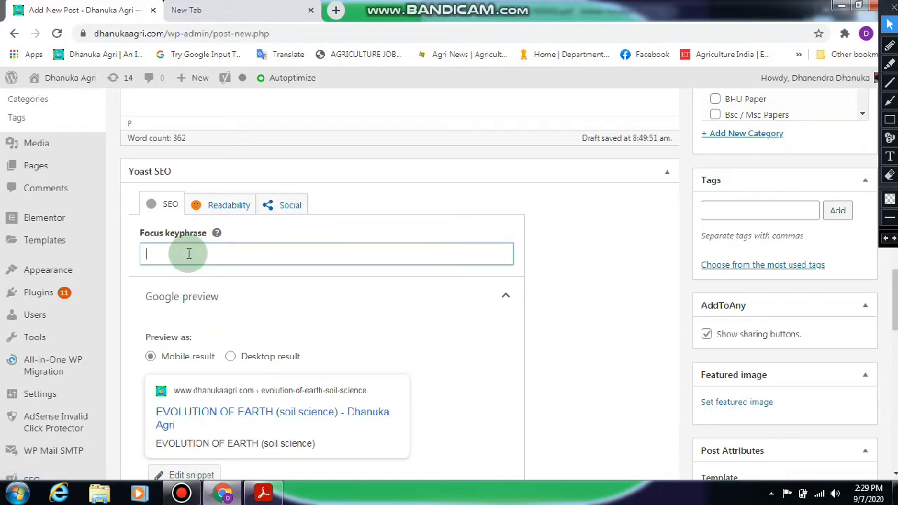
scroll(188, 253, "up", 7)
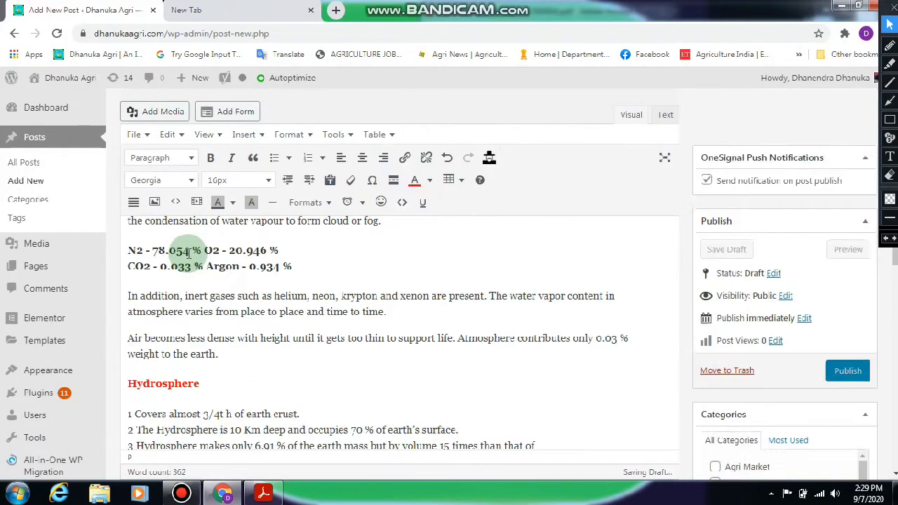
scroll(188, 253, "down", 5)
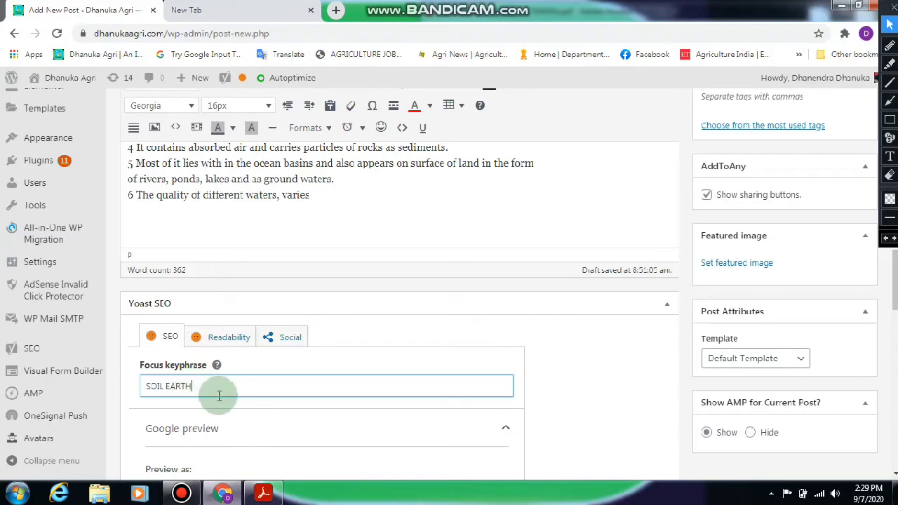
left_click(163, 344)
scroll(164, 345, "down", 2)
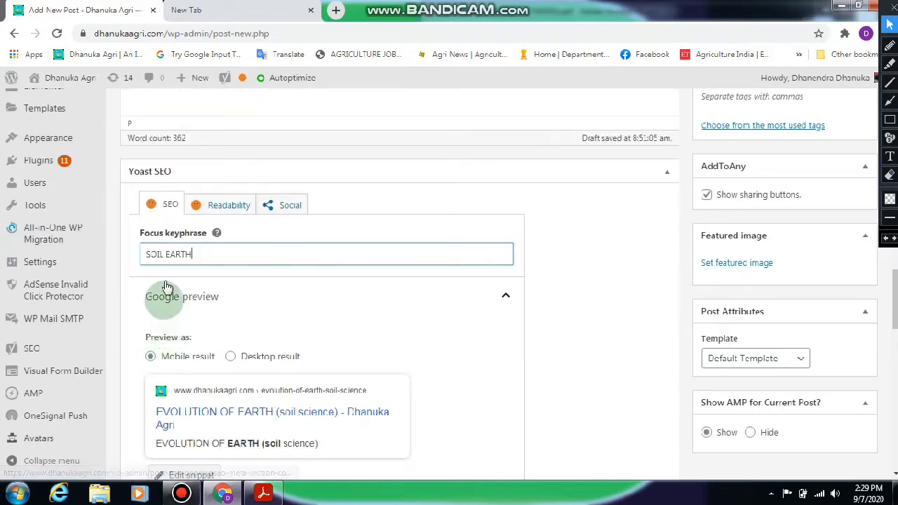
left_click(183, 251)
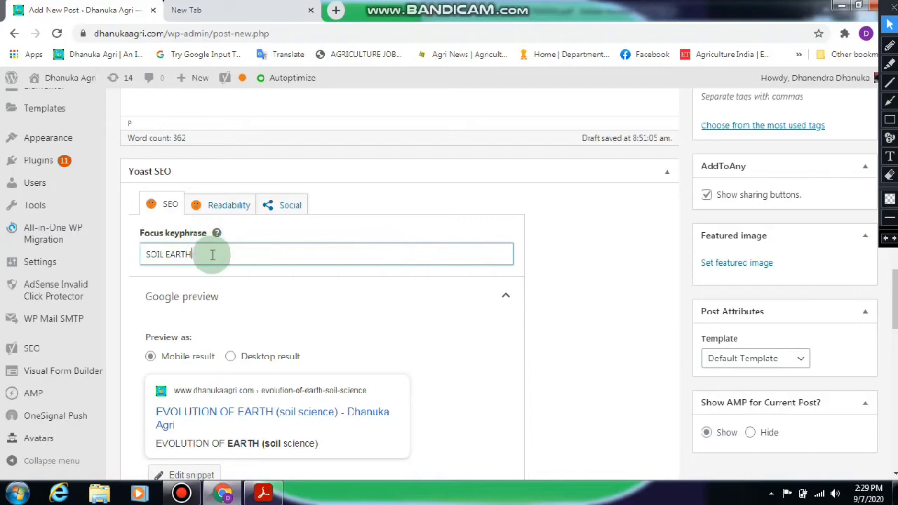
scroll(211, 254, "down", 1)
scroll(231, 259, "down", 1)
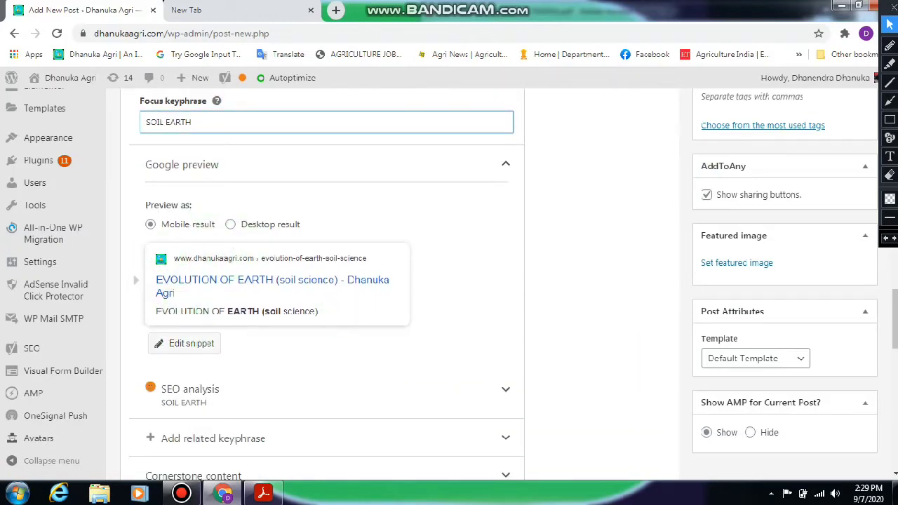
left_click(889, 119)
left_click_drag(134, 334, 260, 356)
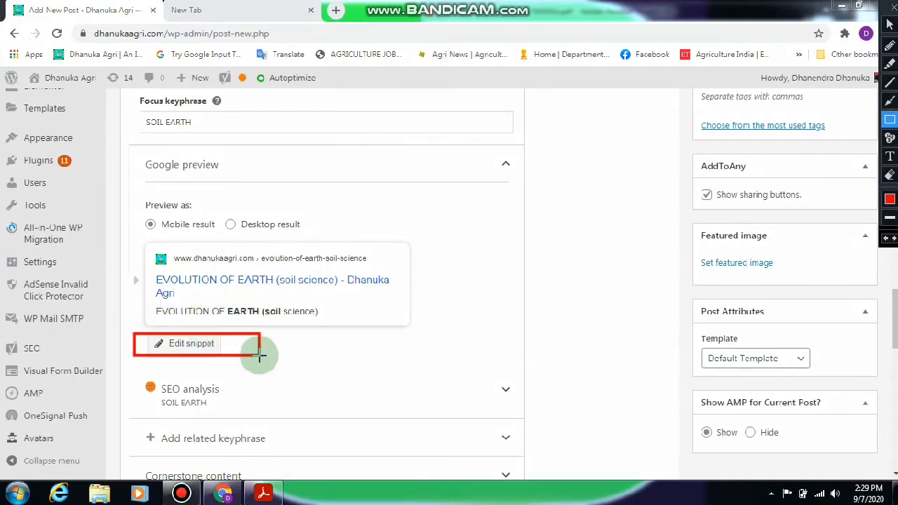
left_click(887, 176)
left_click_drag(128, 325, 336, 389)
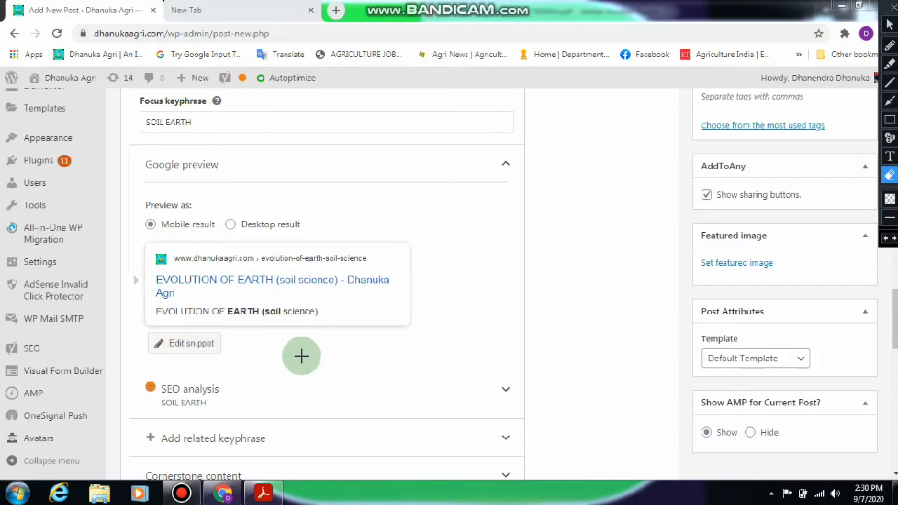
left_click(889, 27)
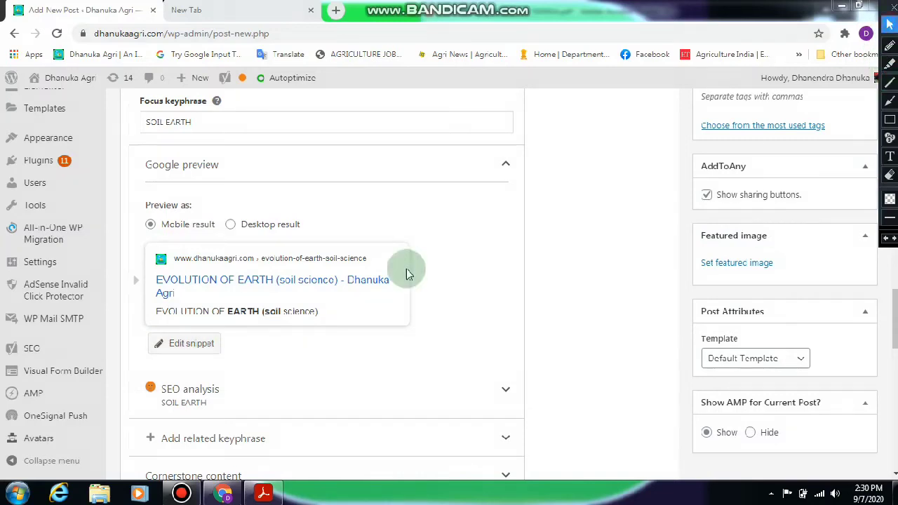
Step: Edit the Google snippet, adding text from "The origin and evolution of earth" through "Nebular hypothesis." after the meta description's Title and Primary category variables
left_click(202, 349)
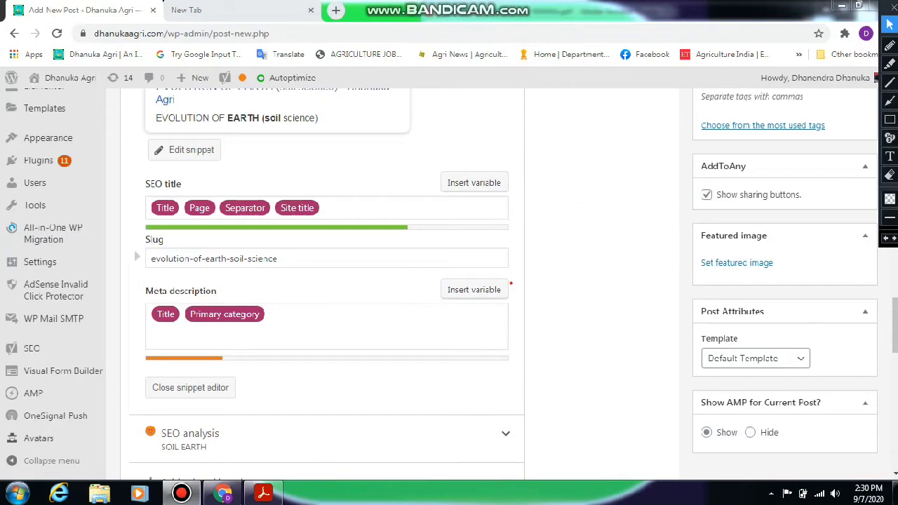
left_click(891, 48)
mouse_move(146, 294)
left_mouse_down()
mouse_move(186, 300)
mouse_move(200, 284)
mouse_move(142, 287)
left_mouse_up()
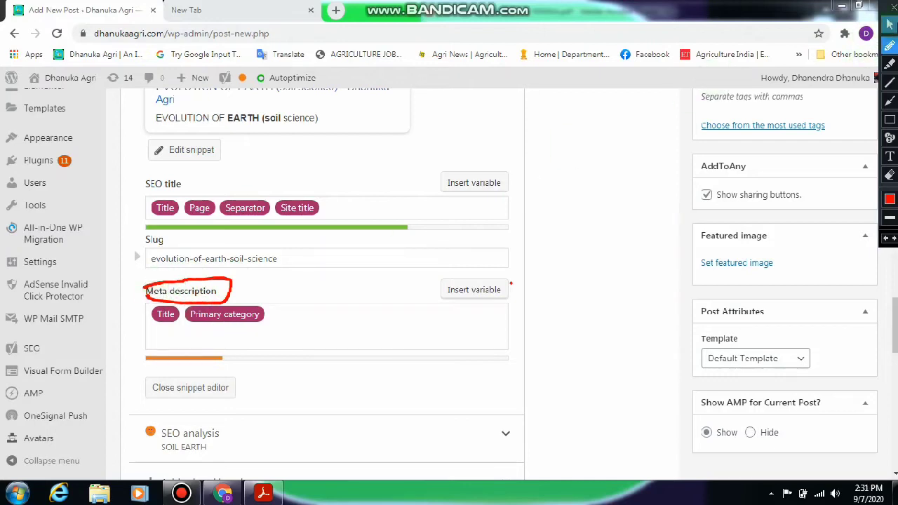
left_click(302, 322)
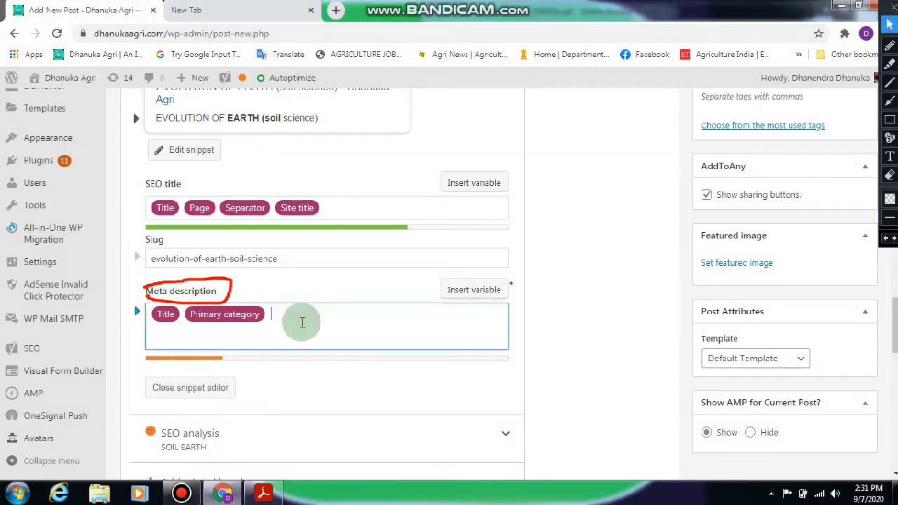
type("The origin and evolution of earth is best explained by 'Planetesimal Hypothesis' put forth by T.C. Chamberlain and F.R Moulton in 19th century and Nebular hypothesis.")
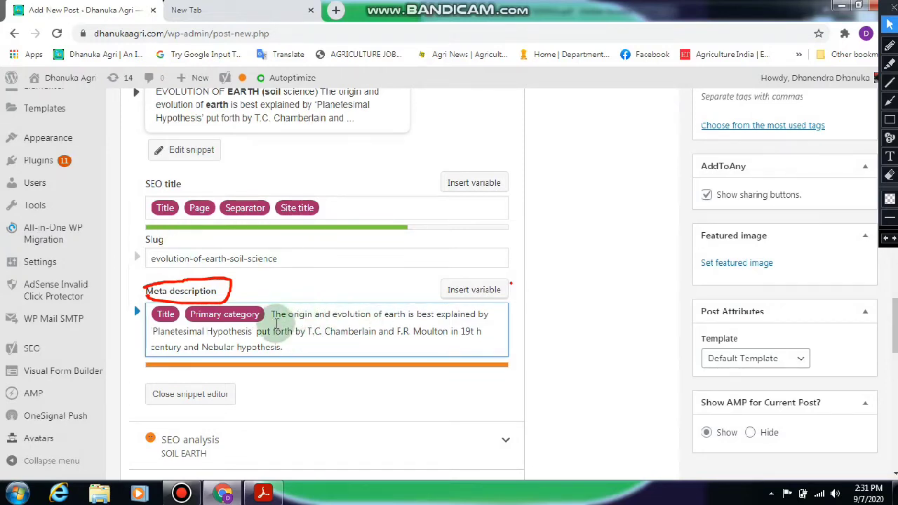
scroll(288, 305, "down", 1)
scroll(302, 279, "down", 1)
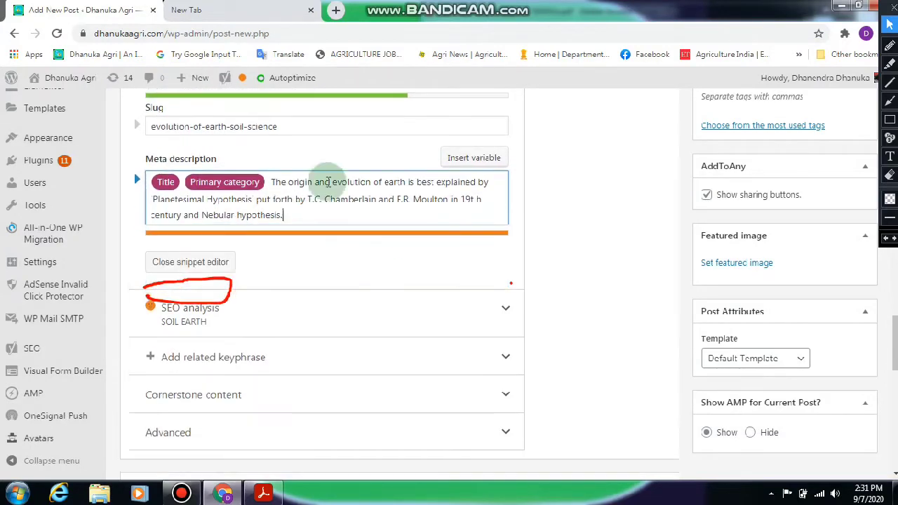
scroll(354, 231, "up", 3)
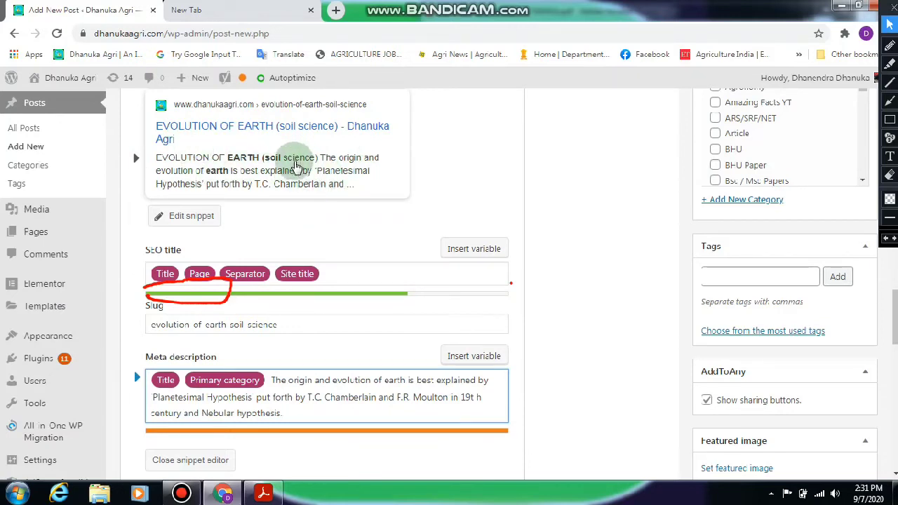
left_click(889, 175)
mouse_move(160, 277)
left_mouse_down()
mouse_move(343, 333)
mouse_move(326, 332)
left_mouse_up()
left_click_drag(150, 257, 201, 321)
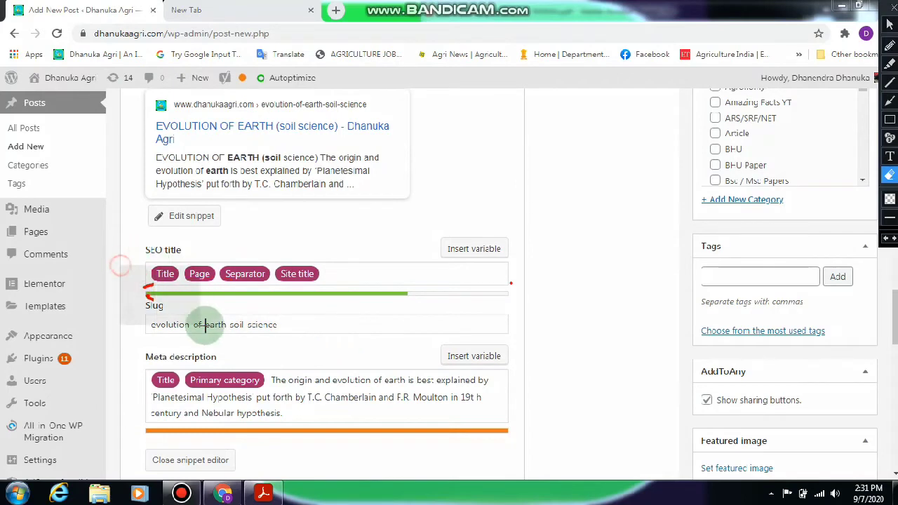
left_click(887, 24)
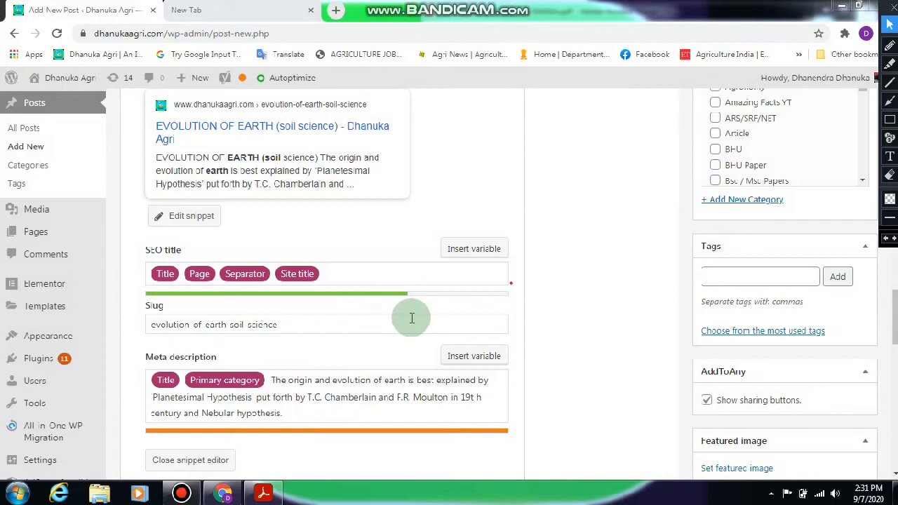
scroll(581, 295, "down", 4)
scroll(255, 203, "up", 5)
scroll(775, 120, "up", 10)
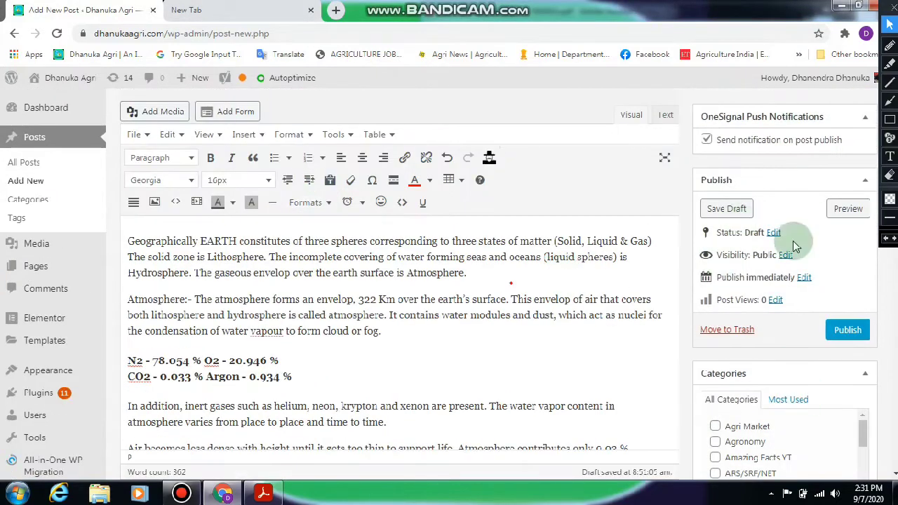
scroll(744, 182, "down", 2)
scroll(750, 151, "up", 2)
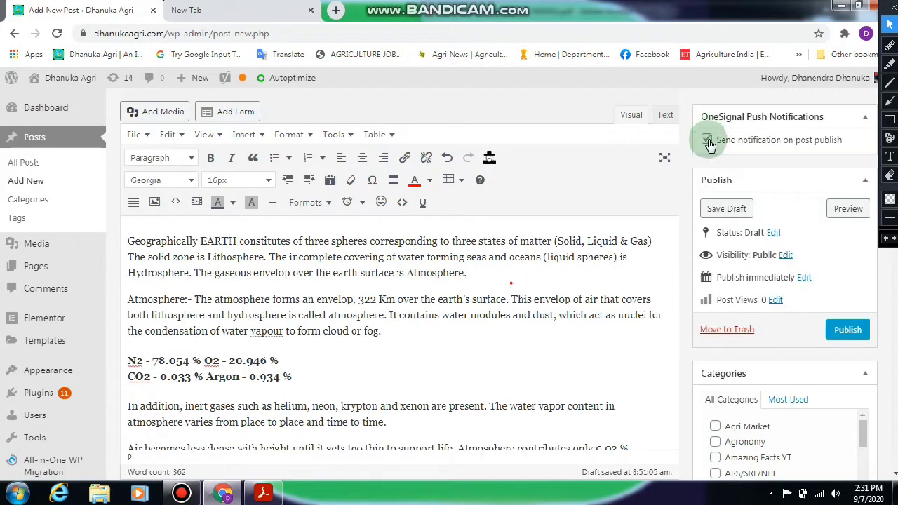
Step: Mark the post-publish notification option, the Publish heading and Save Draft with red pen annotations
left_click(888, 46)
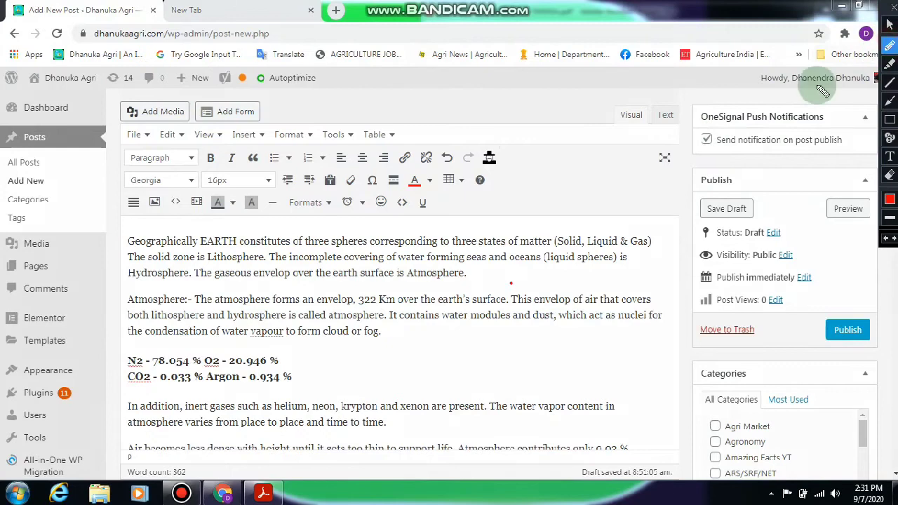
left_click_drag(702, 150, 715, 143)
left_click(726, 211)
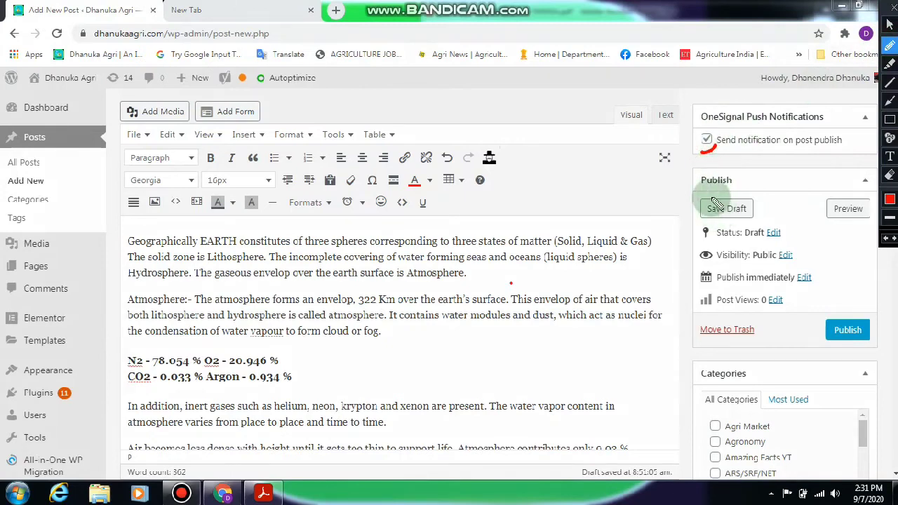
mouse_move(711, 191)
left_mouse_down()
mouse_move(754, 184)
mouse_move(675, 176)
left_mouse_up()
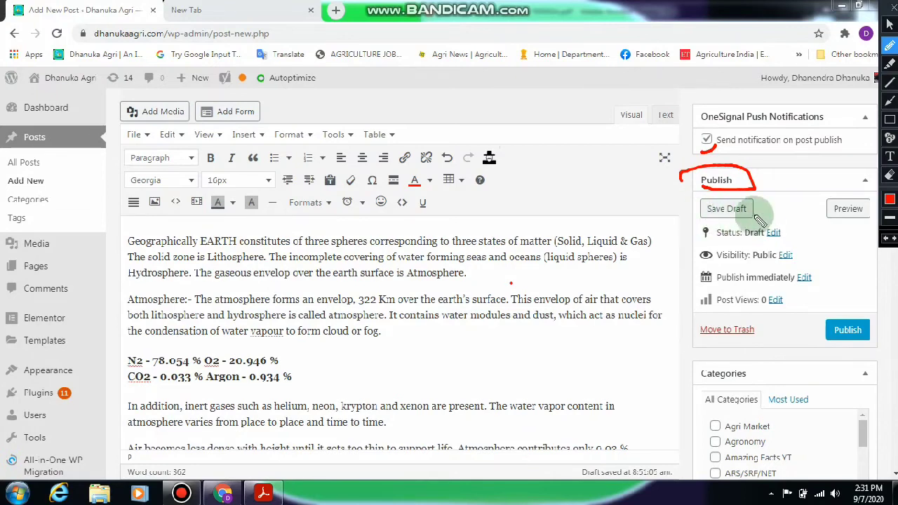
mouse_move(709, 200)
left_mouse_down()
mouse_move(761, 206)
mouse_move(743, 219)
mouse_move(702, 210)
mouse_move(717, 202)
left_mouse_up()
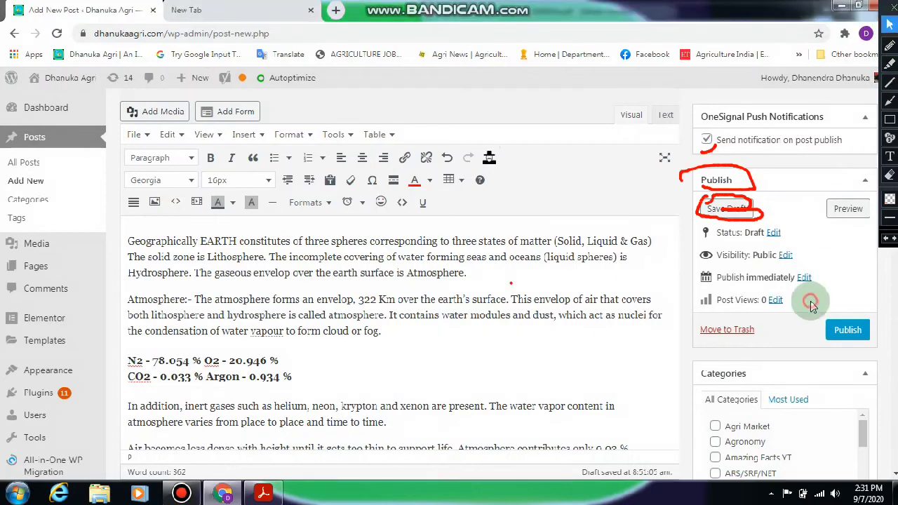
Step: Erase the red pen annotations over the post settings and return to the normal pointer
scroll(808, 300, "down", 3)
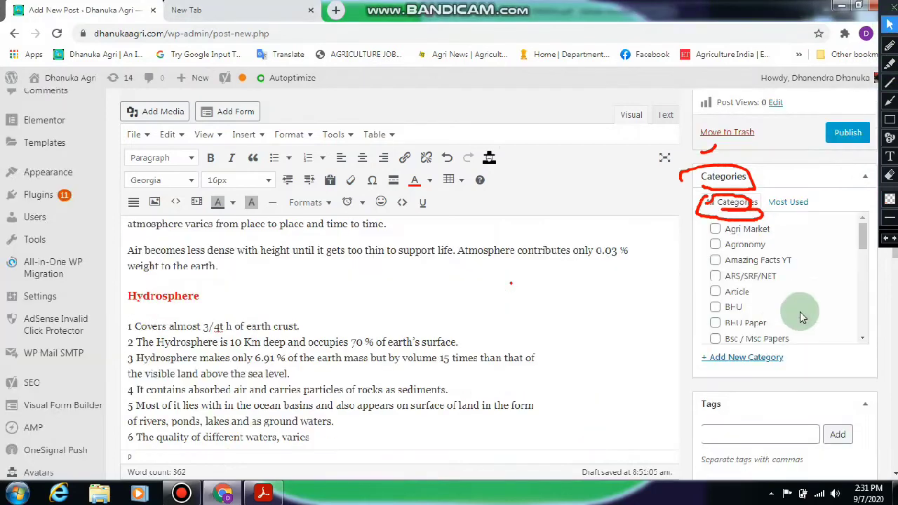
left_click(887, 179)
left_click_drag(781, 249, 665, 142)
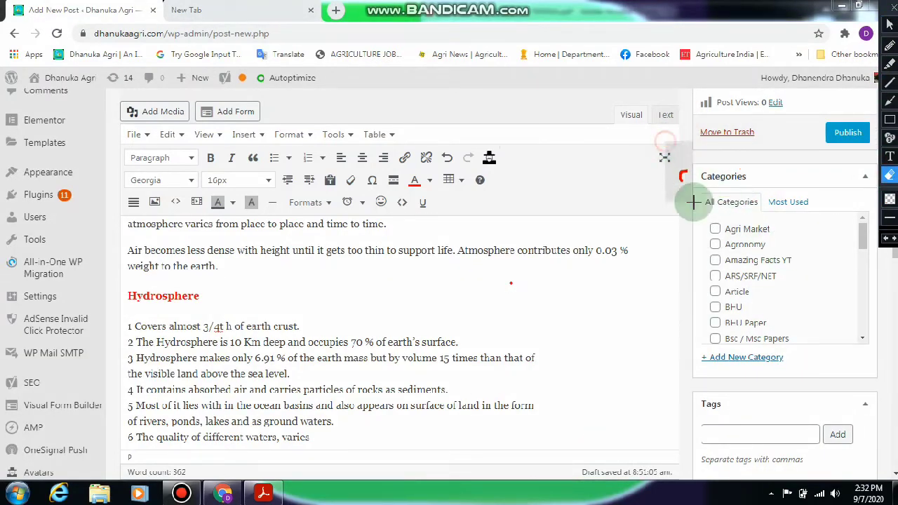
left_click(889, 26)
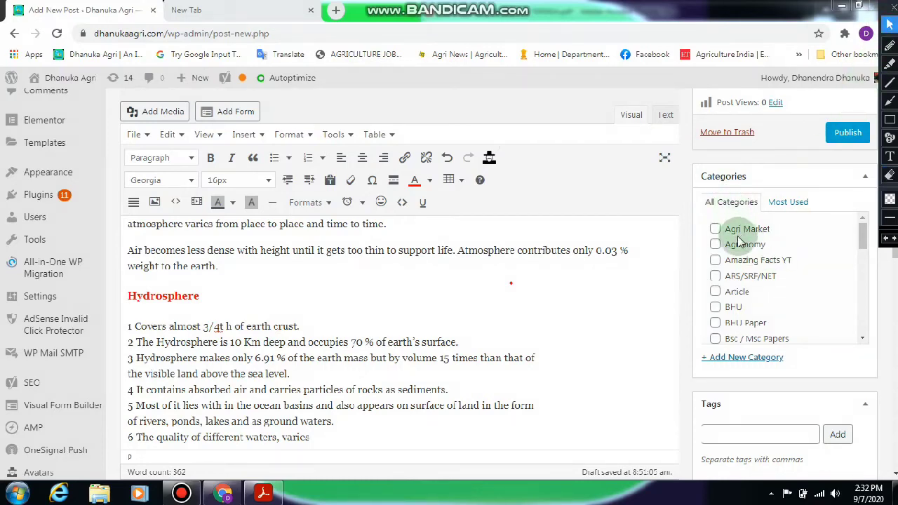
Step: Assign the post to the Article and General Agriculture categories
mouse_move(862, 239)
left_mouse_down()
mouse_move(863, 248)
mouse_move(862, 239)
left_mouse_up()
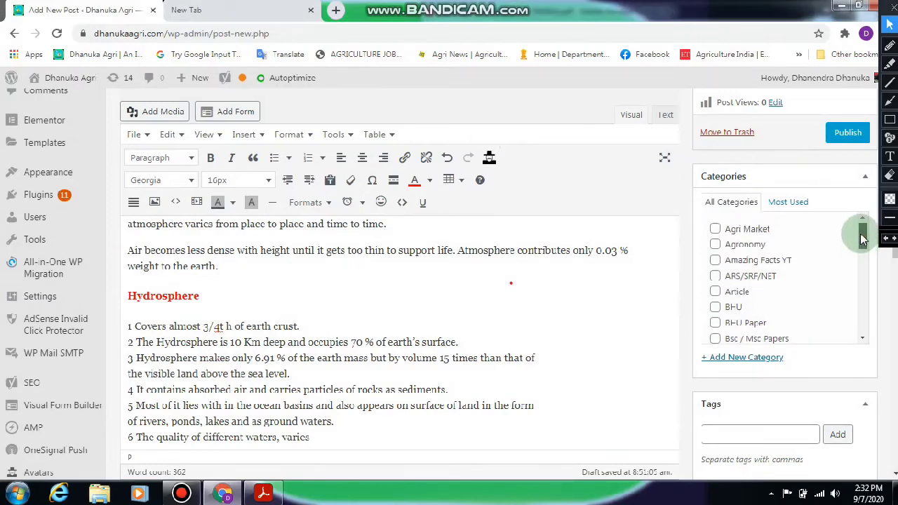
left_click(714, 290)
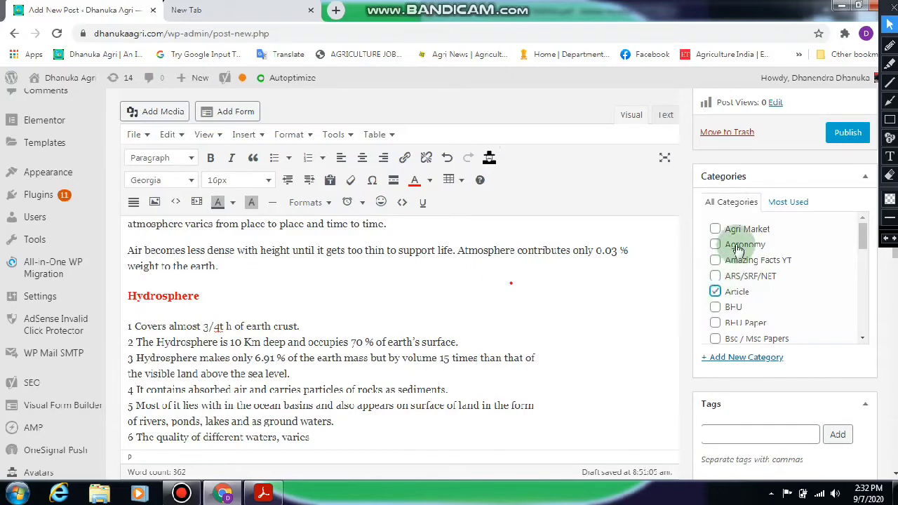
scroll(740, 250, "down", 2)
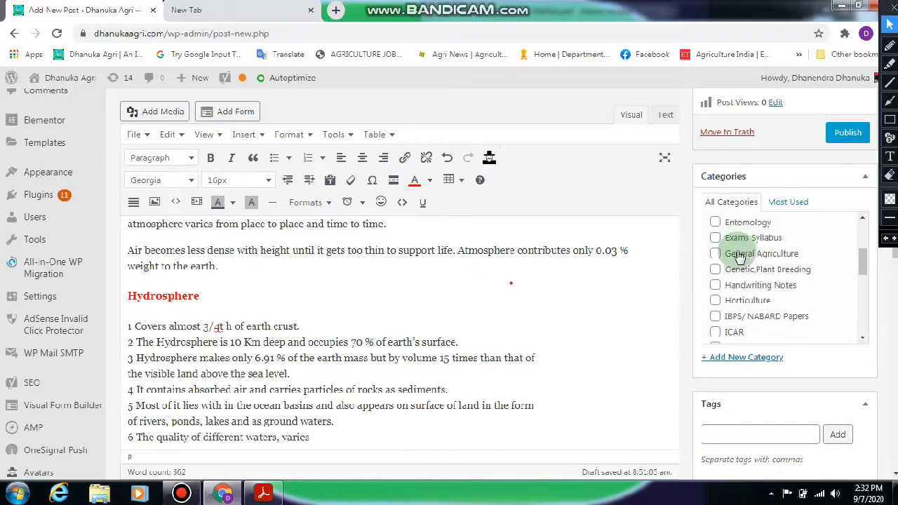
left_click(715, 254)
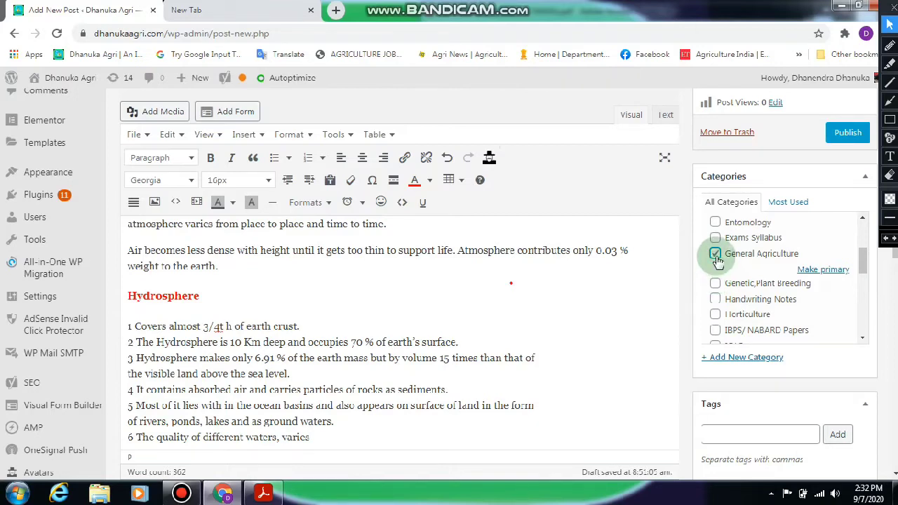
Step: Add the post tags "SOIL SCIENCE JRF", "SOIL EARTH CRUST" and "SOIL SCIENCE IMPORTANT TOPIC"
scroll(671, 301, "down", 4)
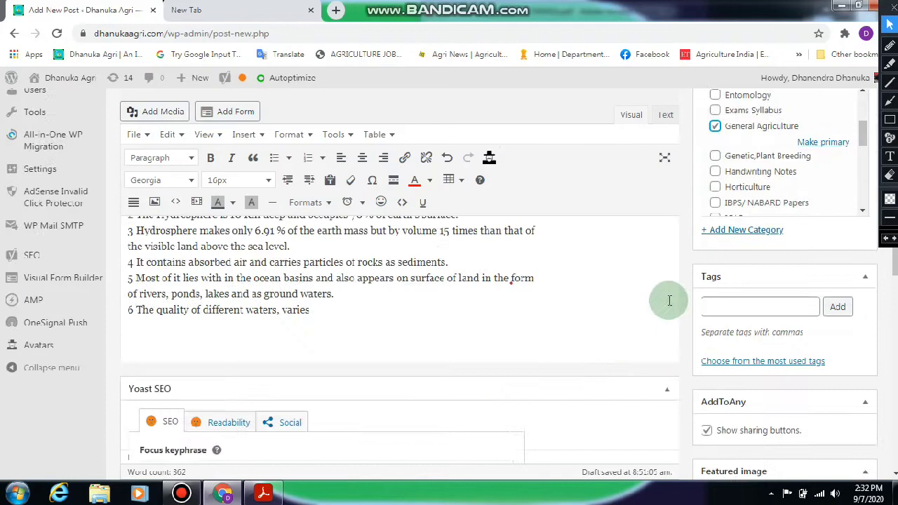
left_click(756, 171)
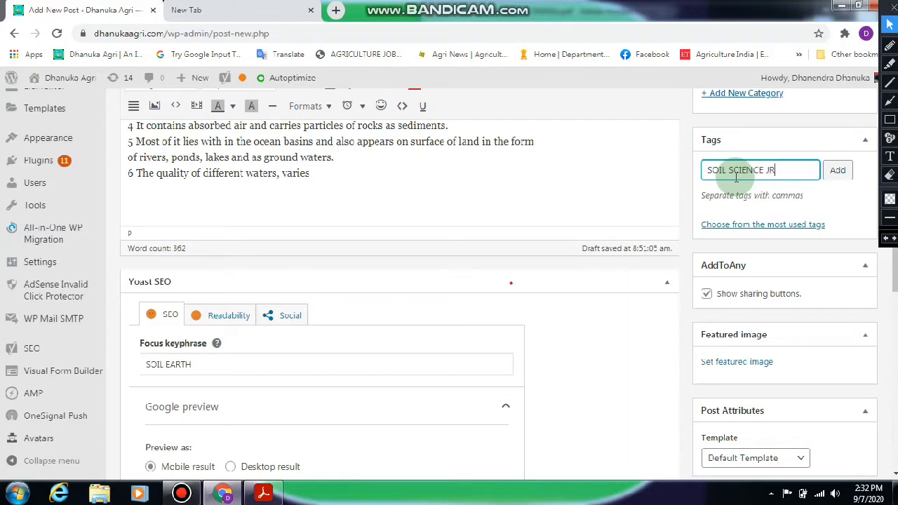
key("Return")
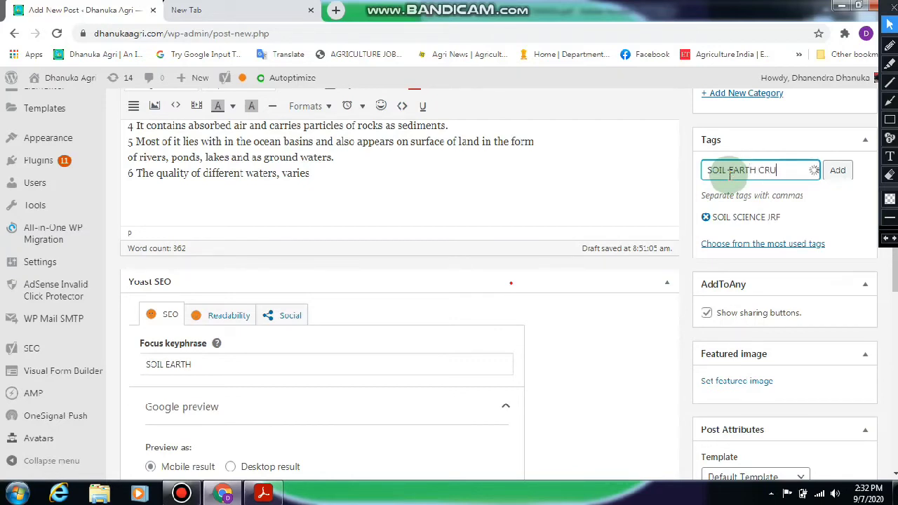
key("Return")
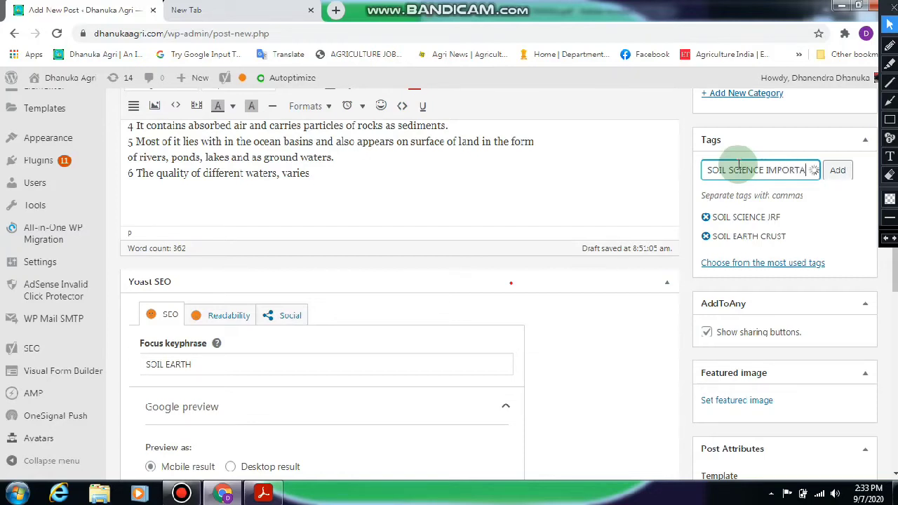
type("T")
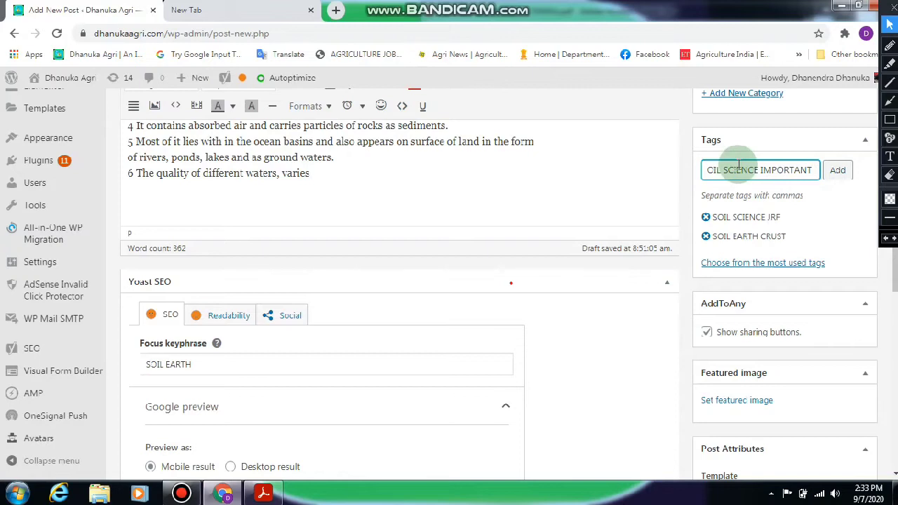
type(" TO")
key("BackSpace")
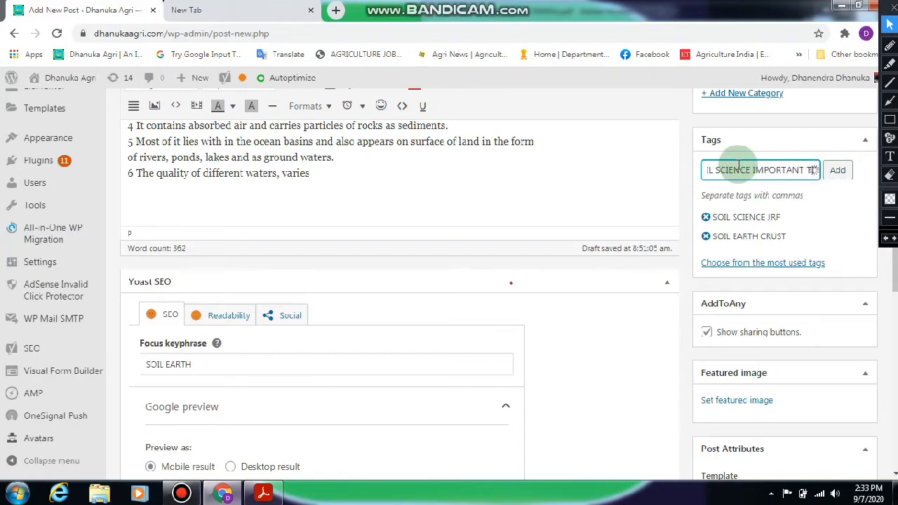
type("OPIC")
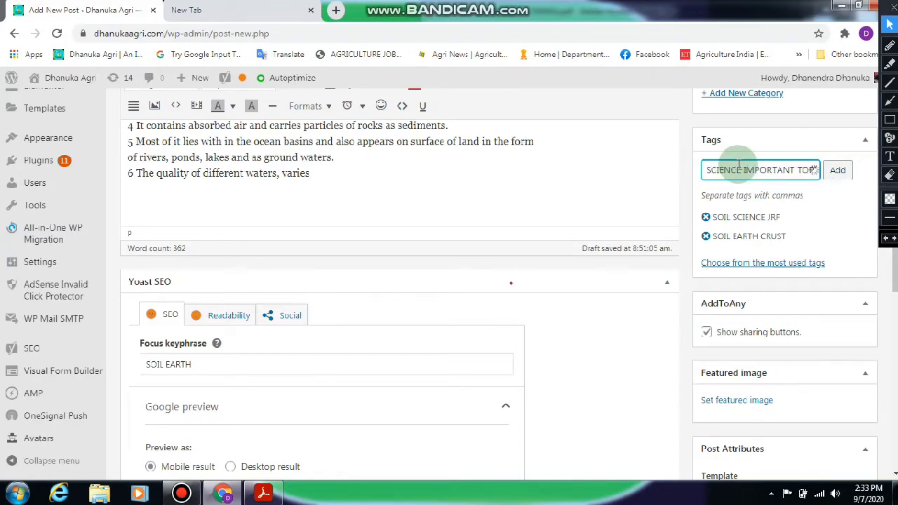
key("Return")
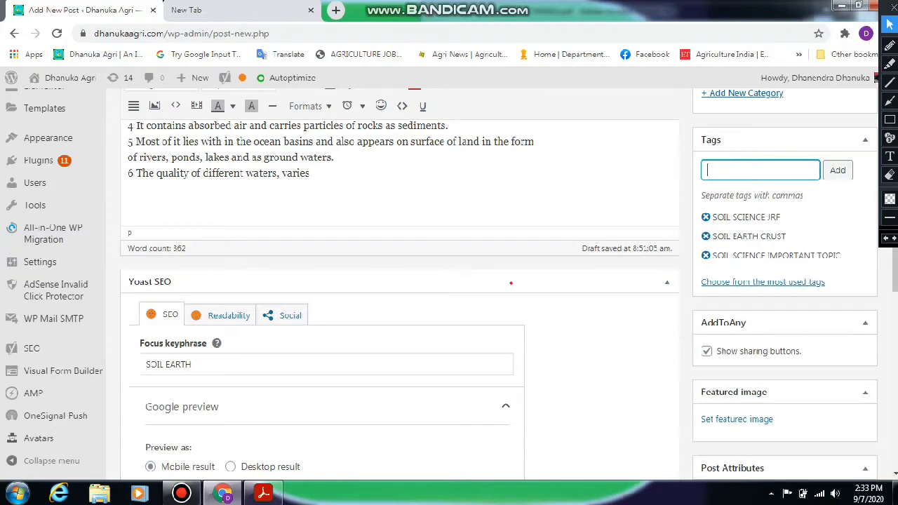
Step: Copy the Hydrosphere heading and its first line, "1 Covers almost 3/4t h of earth crust.", from the post text into a new tag
scroll(481, 232, "up", 3)
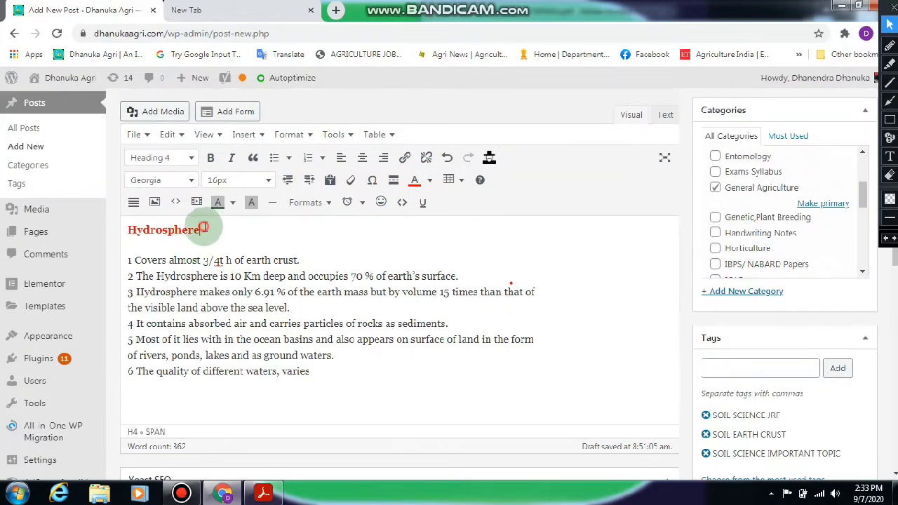
left_click_drag(300, 260, 120, 231)
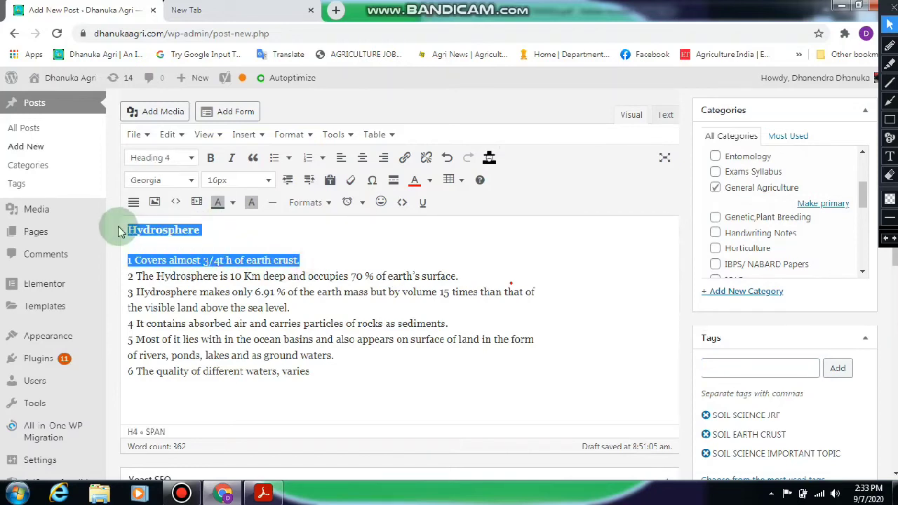
left_click(761, 367)
type("Hydrosphere1 Covers almost 3/4t h of earth crust.")
left_click(838, 370)
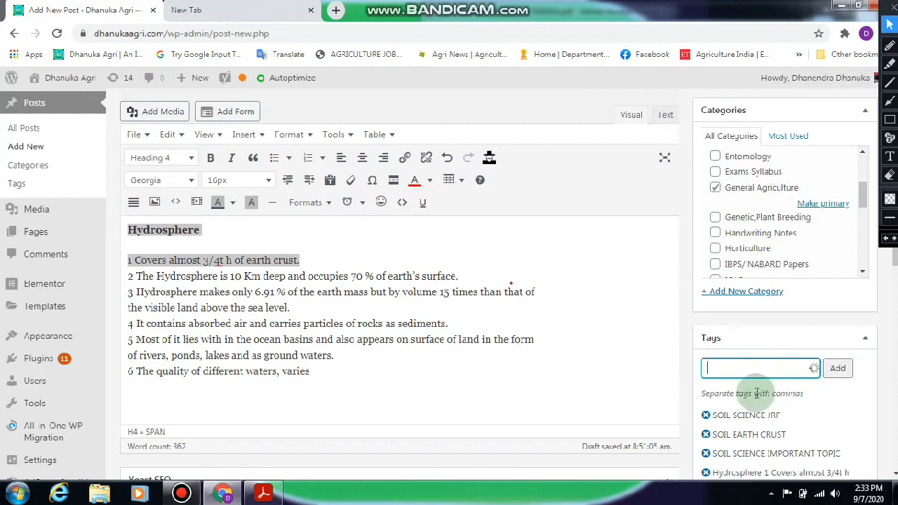
Step: Copy "Atmosphere:- The atmosphere forms an envelop, 322 Km" from the post text and add it to the tags
scroll(305, 241, "up", 2)
scroll(273, 270, "up", 2)
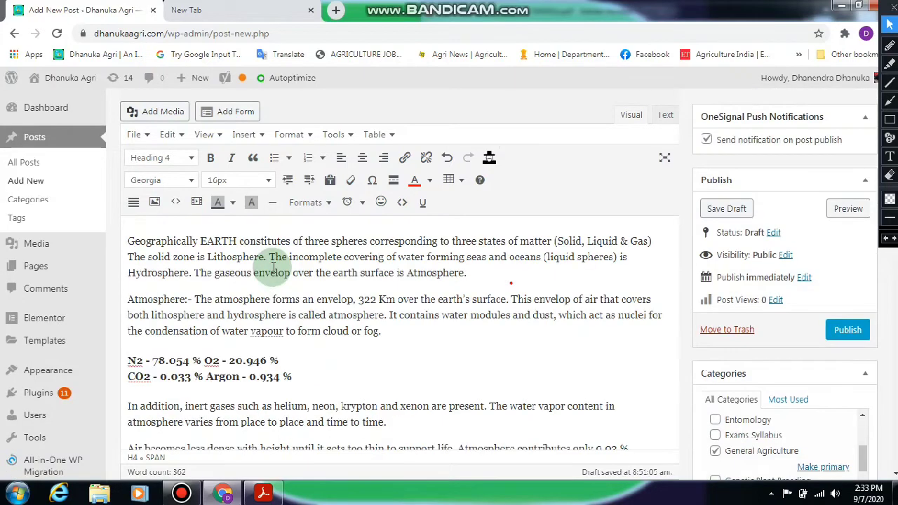
left_click_drag(127, 300, 399, 307)
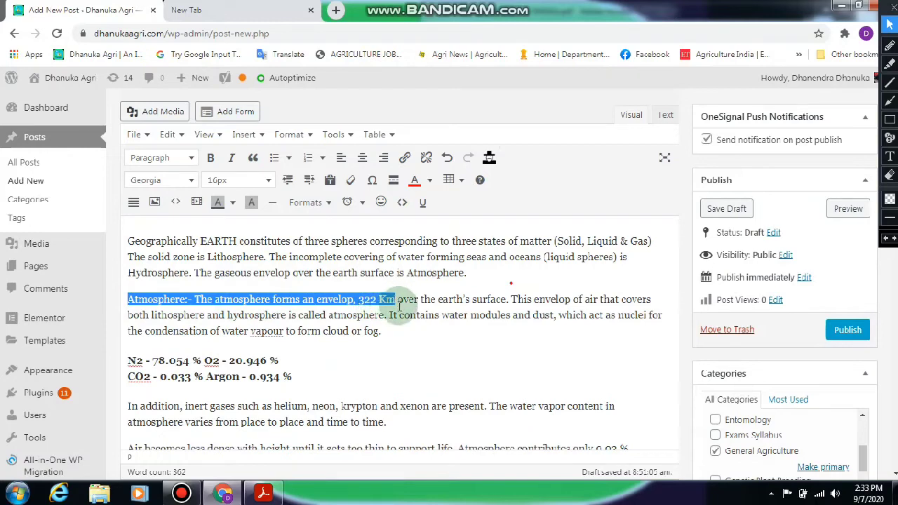
scroll(740, 280, "down", 3)
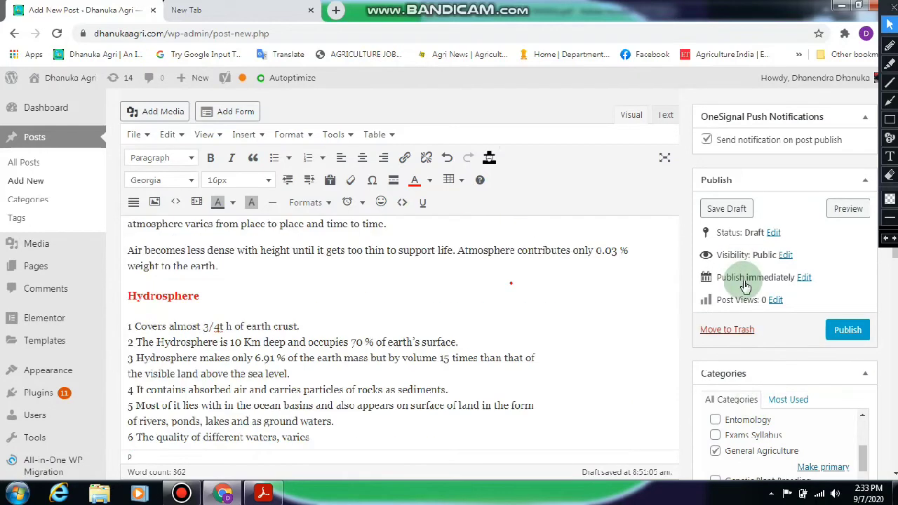
left_click(750, 434)
type("forms an envelop, 322 Km")
left_click(838, 434)
Step: Split "Atmosphere:" onto its own line above its paragraph and format it as Heading 4
scroll(271, 310, "up", 3)
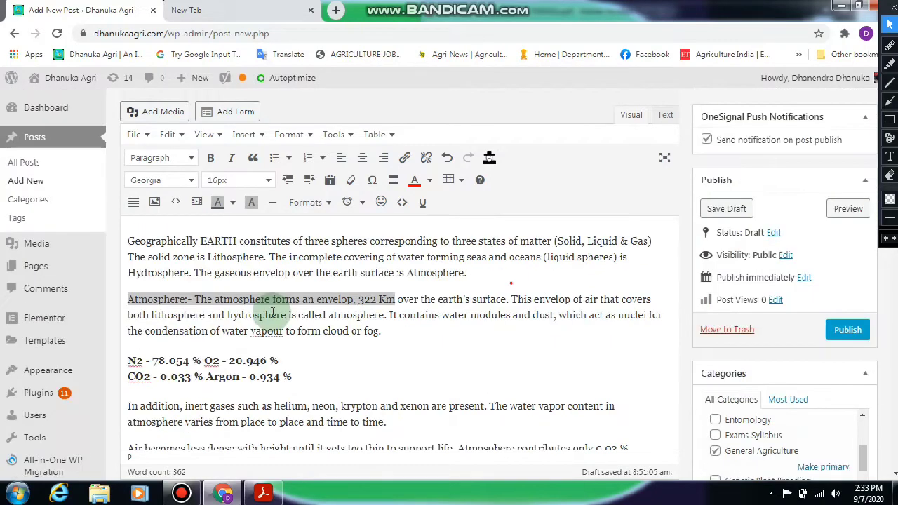
left_click(191, 307)
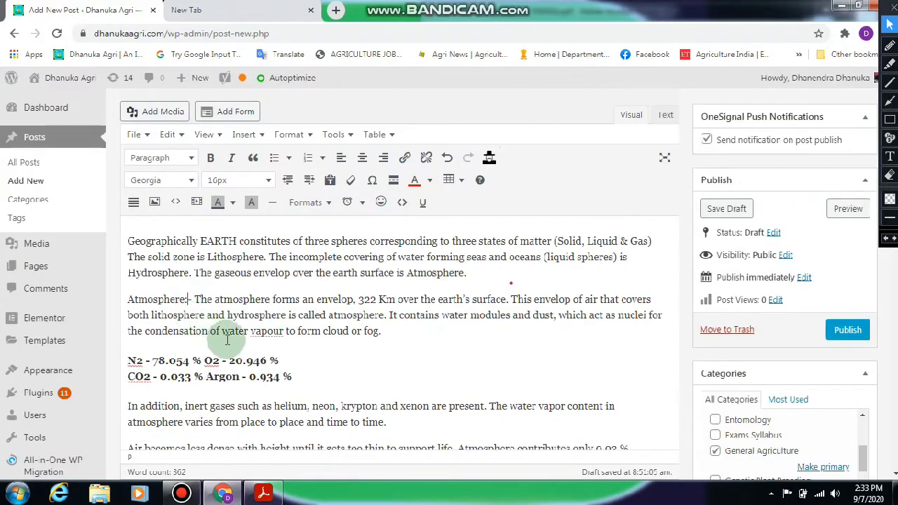
key("Return")
left_click_drag(188, 272, 121, 275)
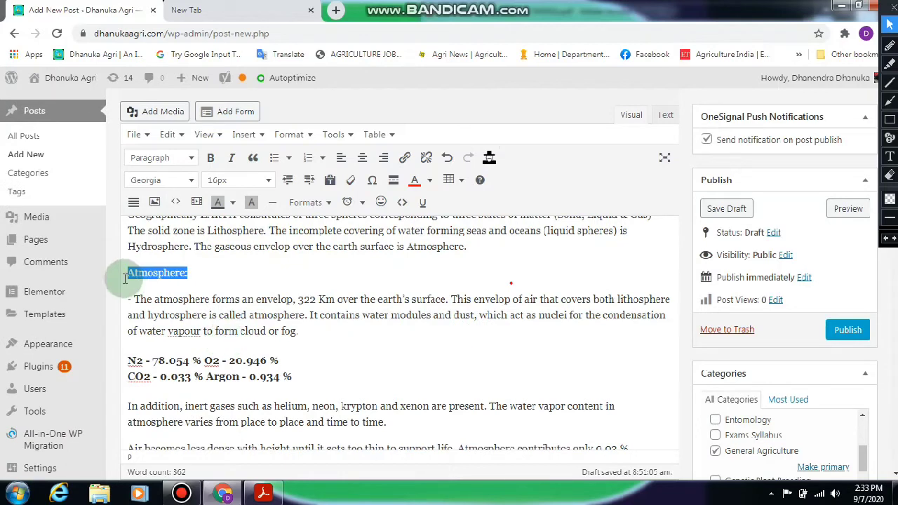
left_click(178, 157)
left_click(165, 290)
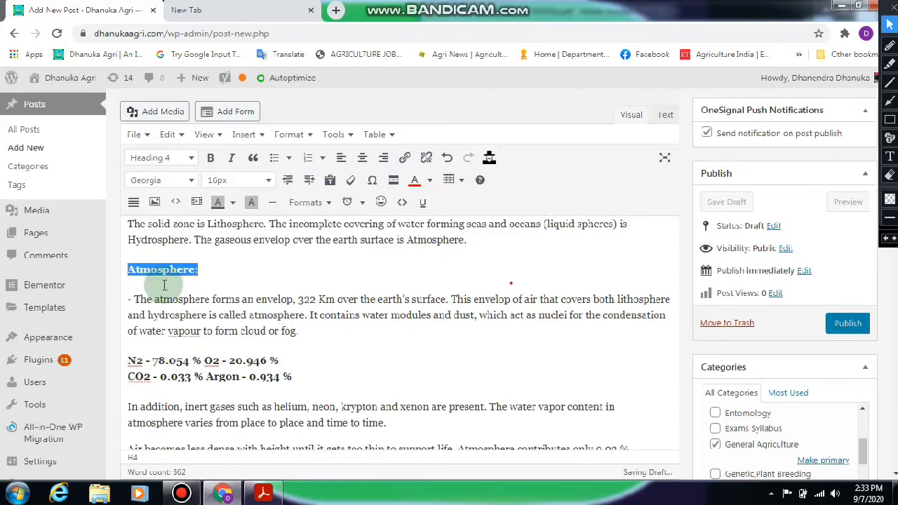
left_click(356, 263)
Step: Open the post's featured image selection and browse the existing images in the media library
scroll(498, 315, "down", 3)
scroll(733, 295, "down", 8)
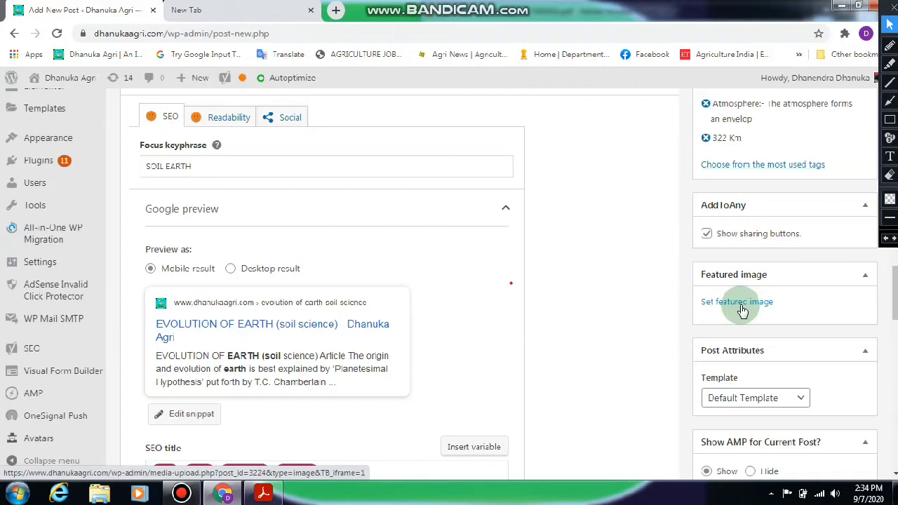
left_click(742, 309)
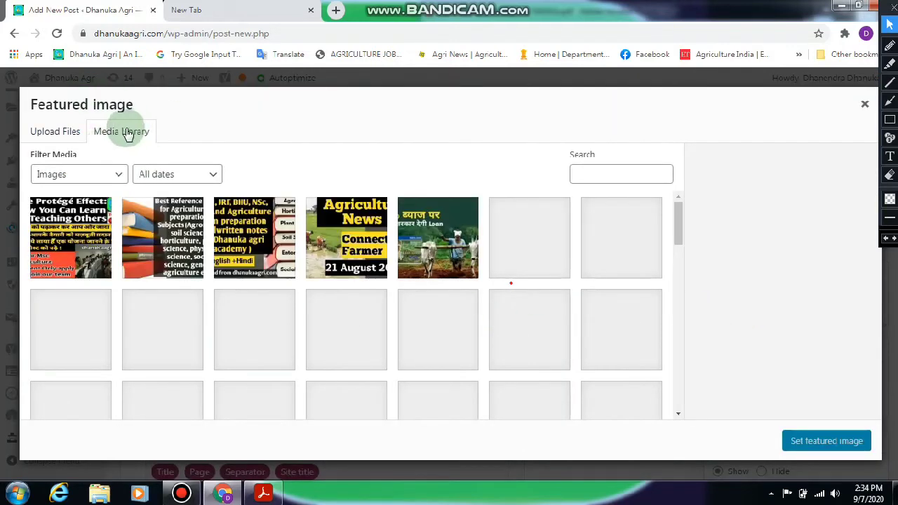
scroll(350, 295, "down", 2)
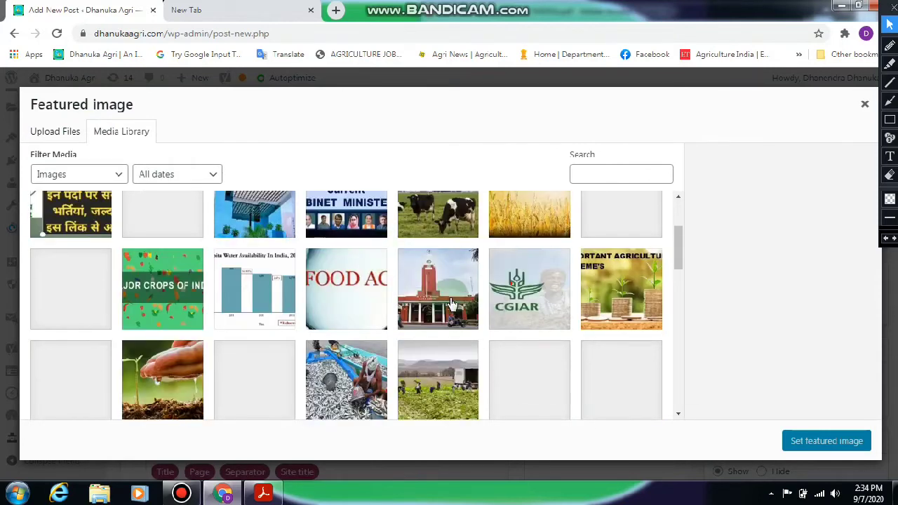
scroll(534, 286, "up", 2)
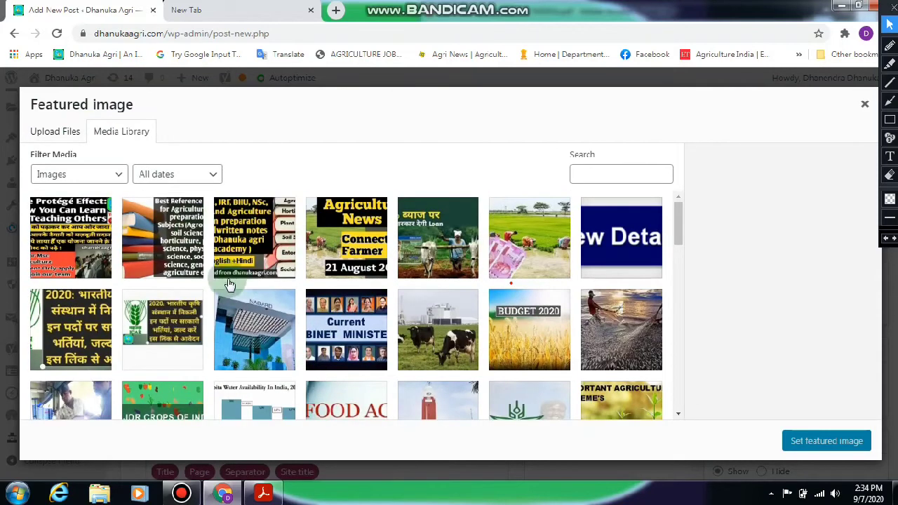
Step: Upload the image download (2) from the desktop folder website pics > soil health card matter for the featured image
left_click(54, 133)
left_click(452, 302)
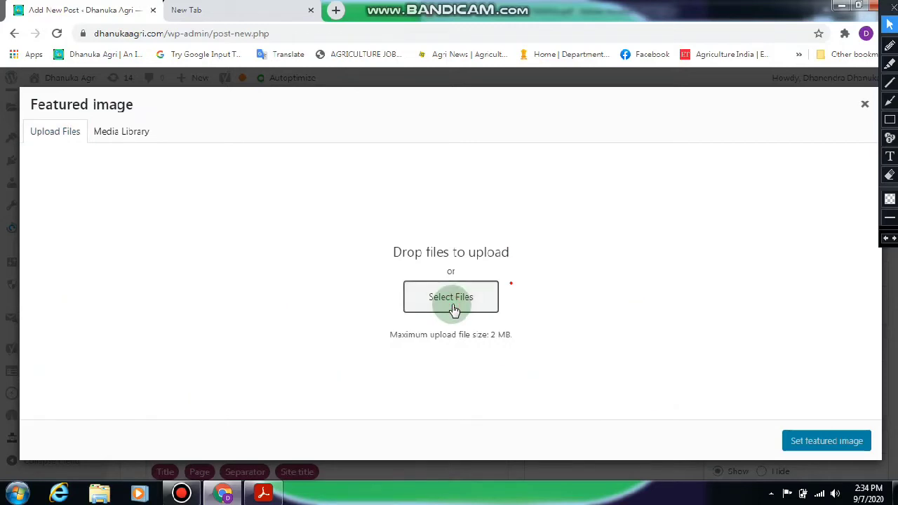
left_click(451, 307)
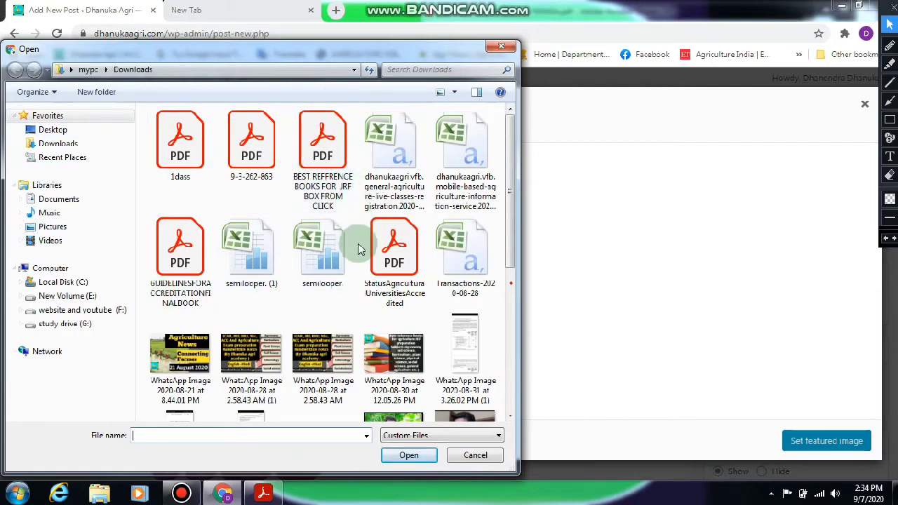
left_click(54, 135)
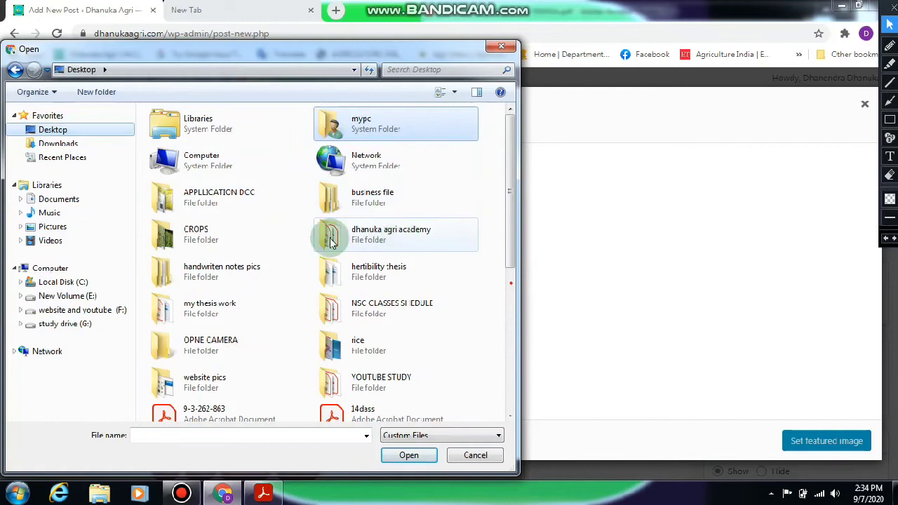
left_click(258, 317)
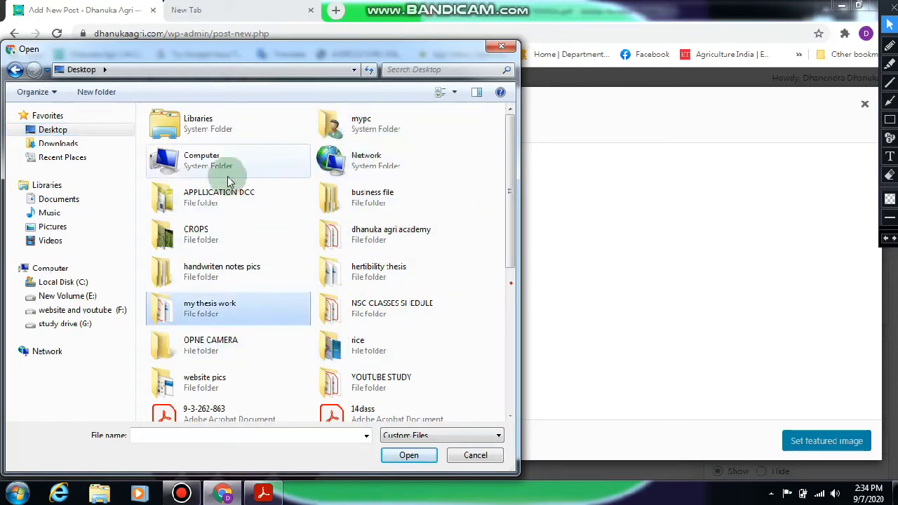
scroll(230, 225, "down", 2)
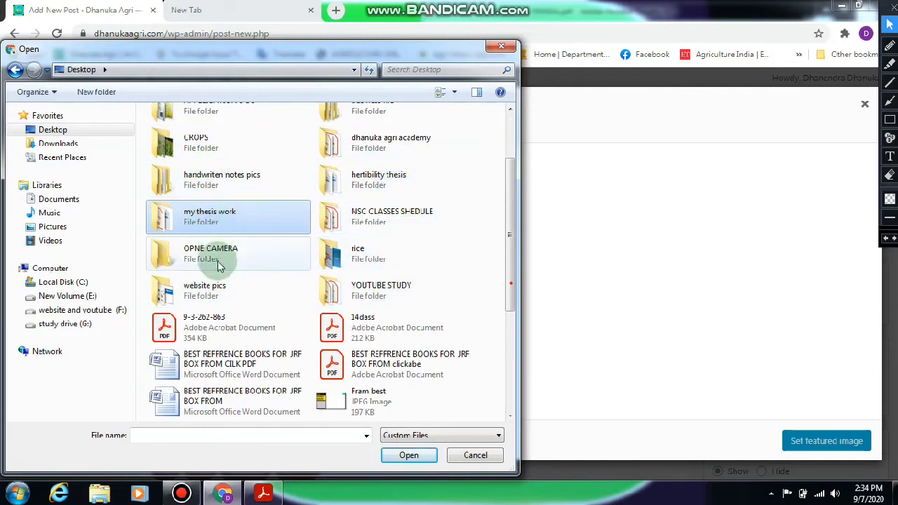
left_click(228, 301)
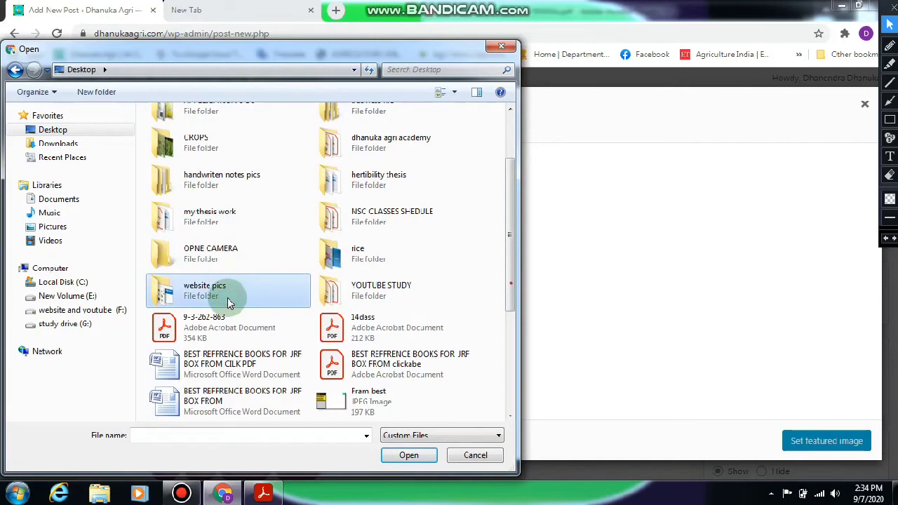
double_click(228, 298)
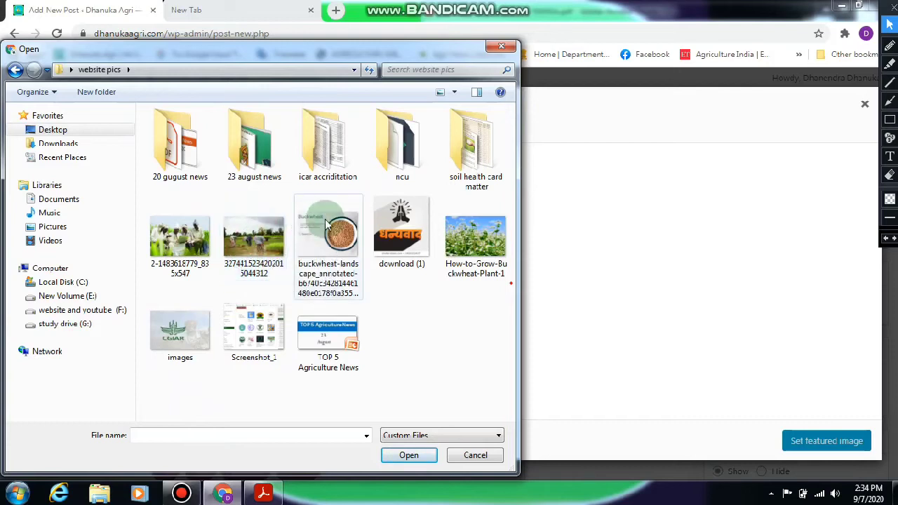
double_click(458, 152)
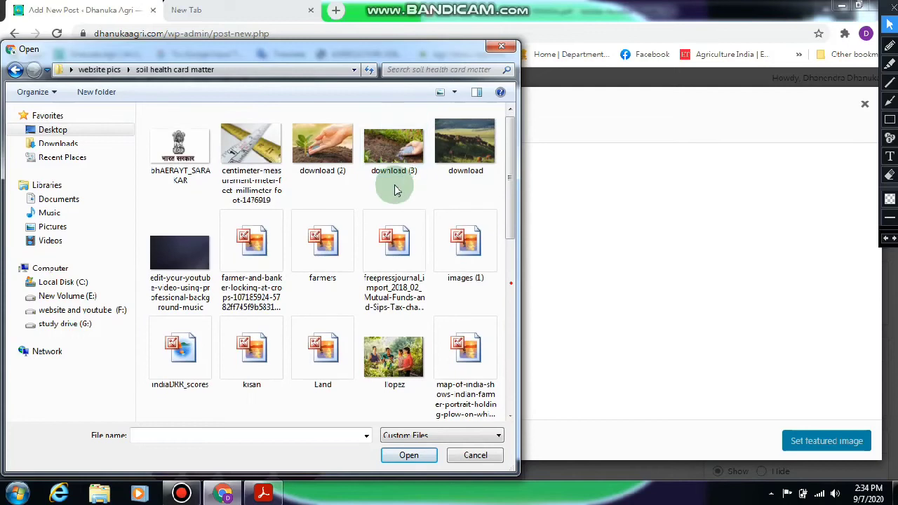
left_click(335, 146)
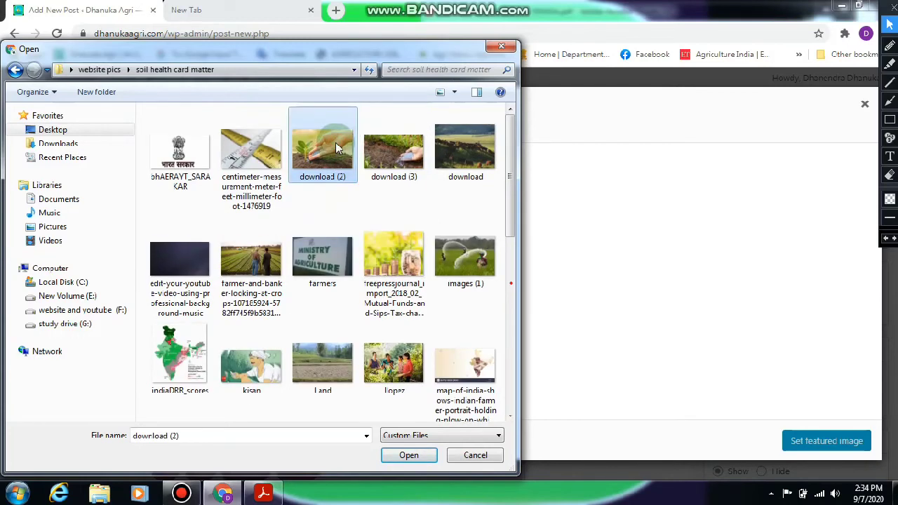
double_click(339, 146)
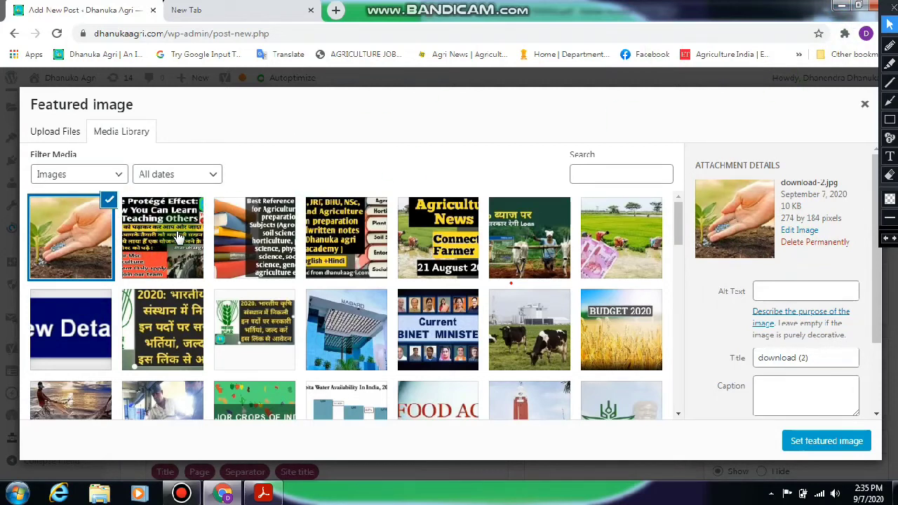
Step: Switch to the desktop and open the soil health card matter folder inside website pics
left_click(842, 6)
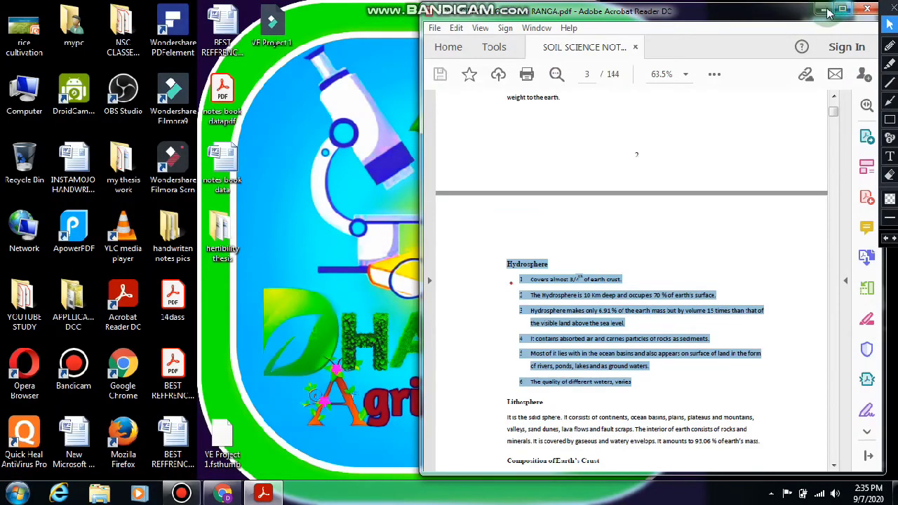
left_click(827, 9)
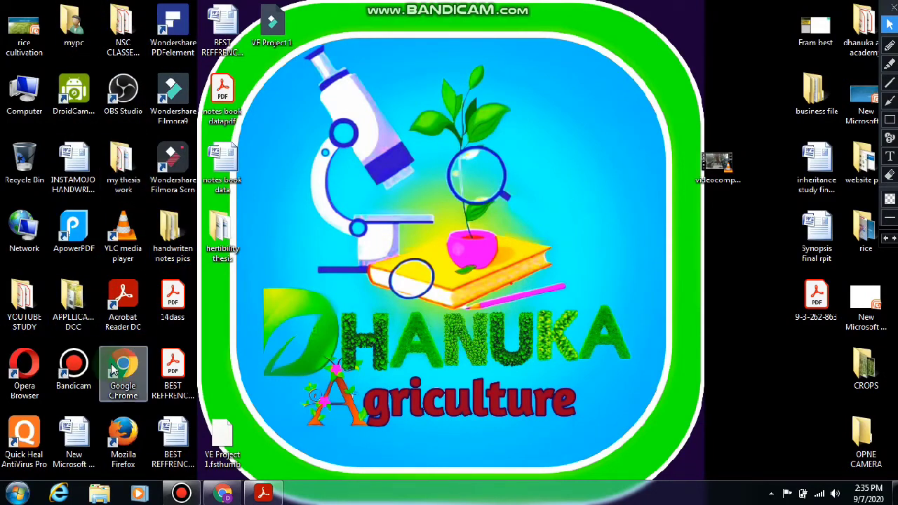
double_click(865, 175)
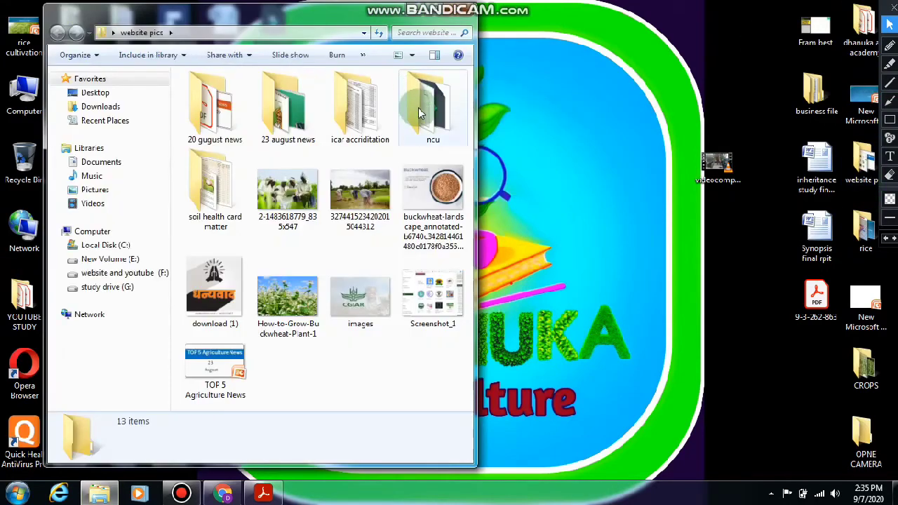
left_click(208, 194)
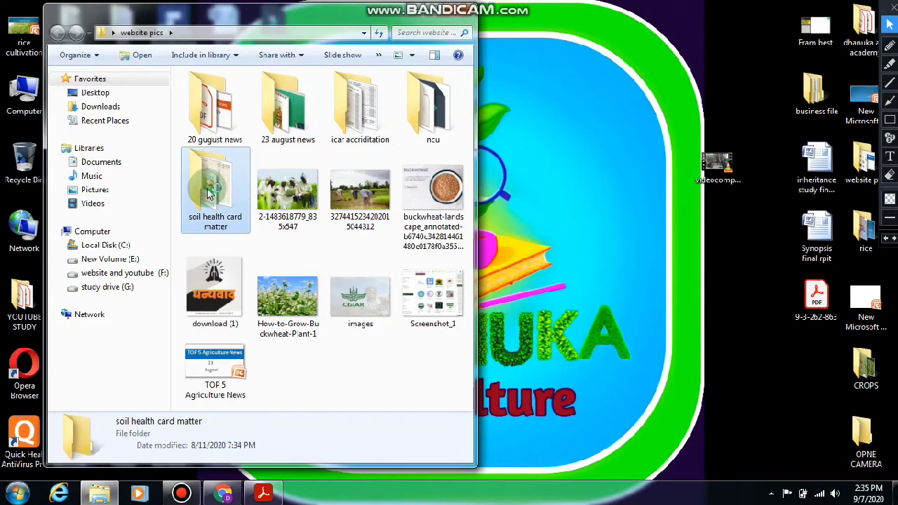
double_click(208, 194)
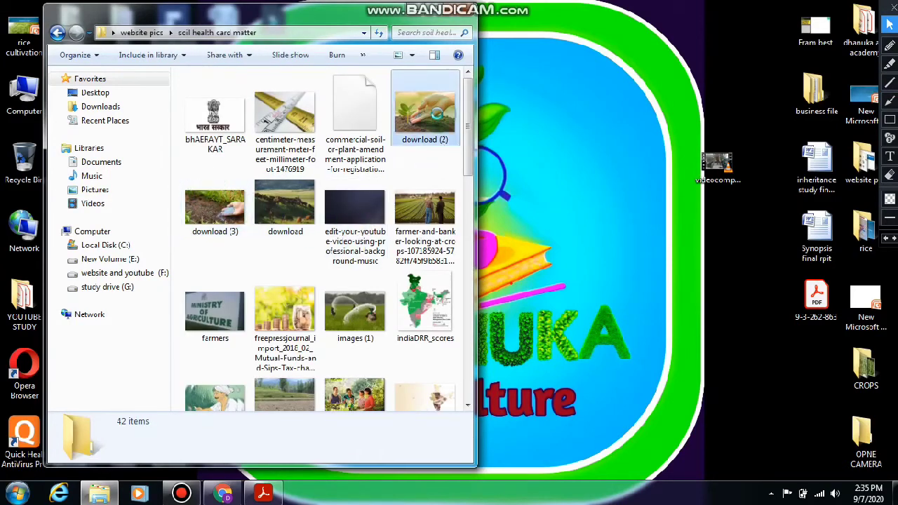
Step: Open the image download (2) in Paint for editing
left_click(437, 116)
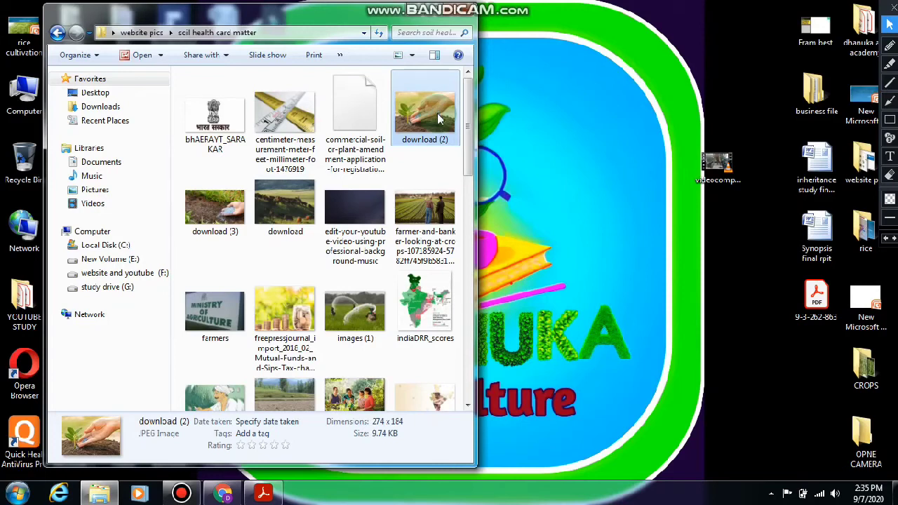
right_click(440, 119)
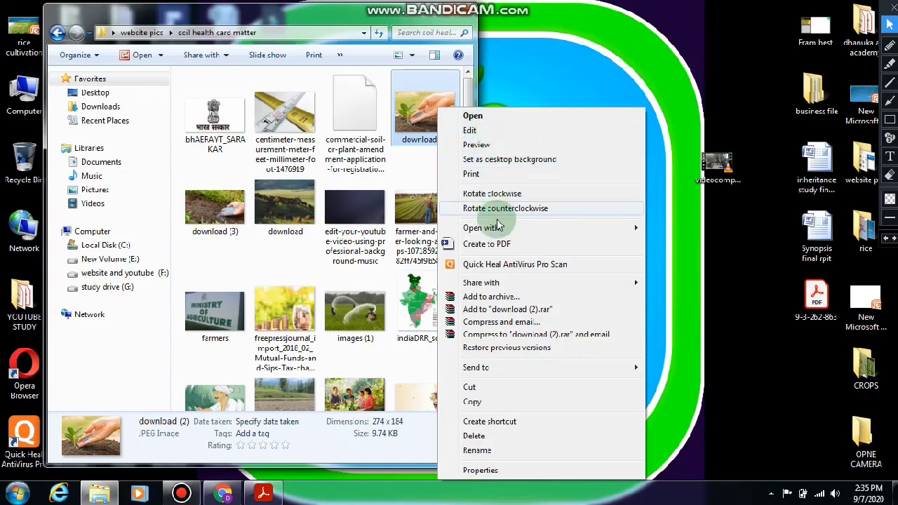
mouse_move(629, 234)
left_click(677, 255)
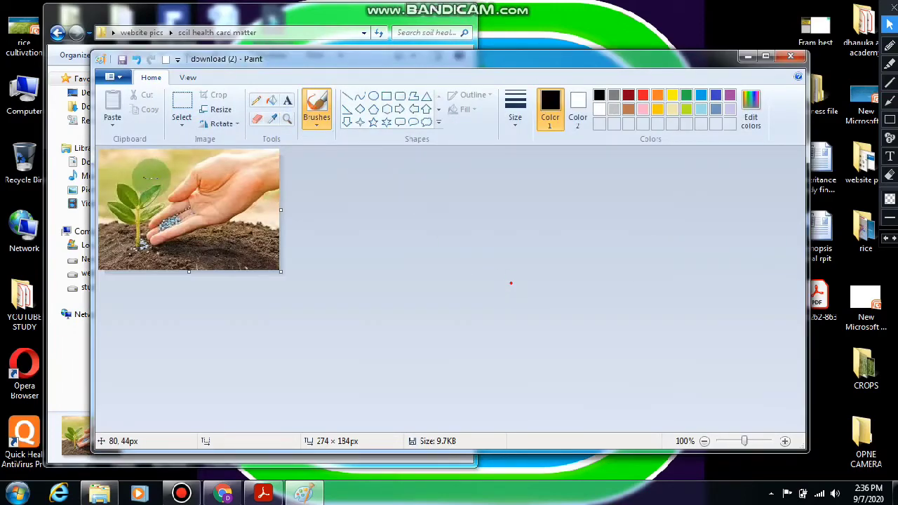
Step: Resize the image to 420 by 360 pixels without keeping its aspect ratio, then save it and close Paint
left_click(220, 110)
left_click(239, 159)
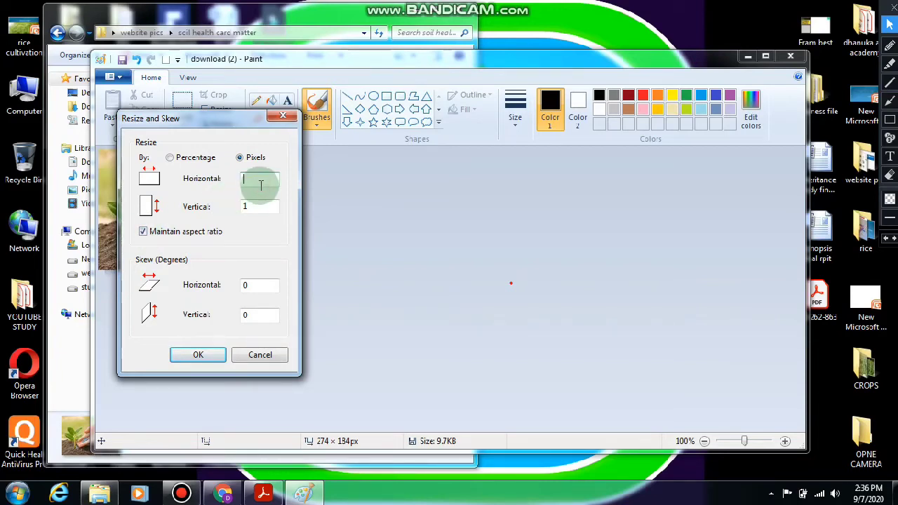
left_click(144, 231)
left_click(258, 178)
type("420")
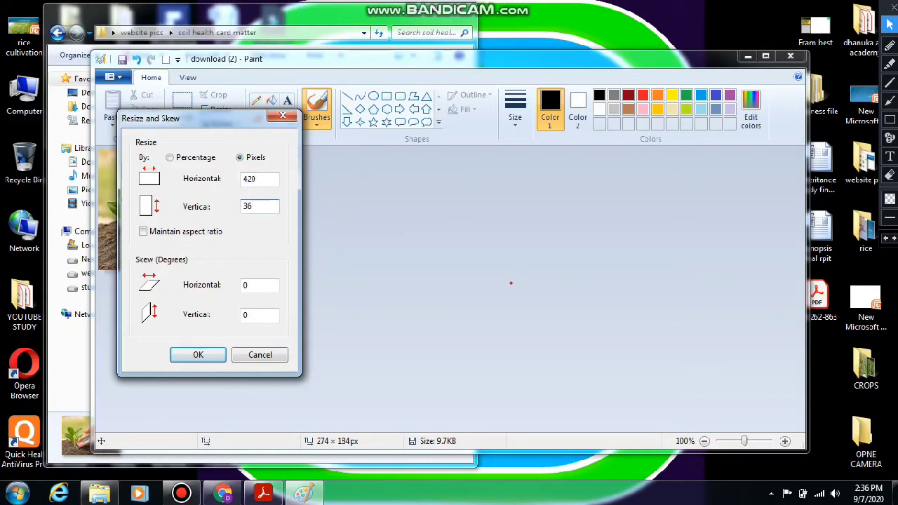
left_click(202, 355)
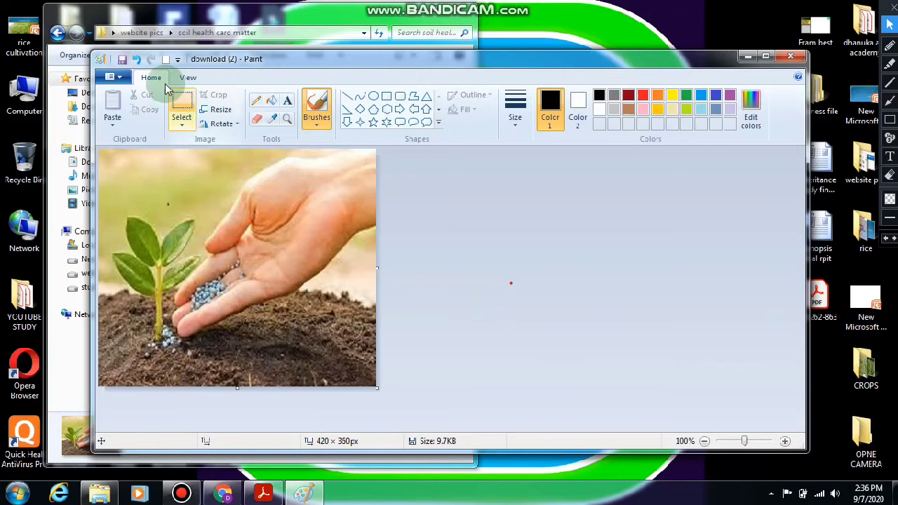
left_click(121, 59)
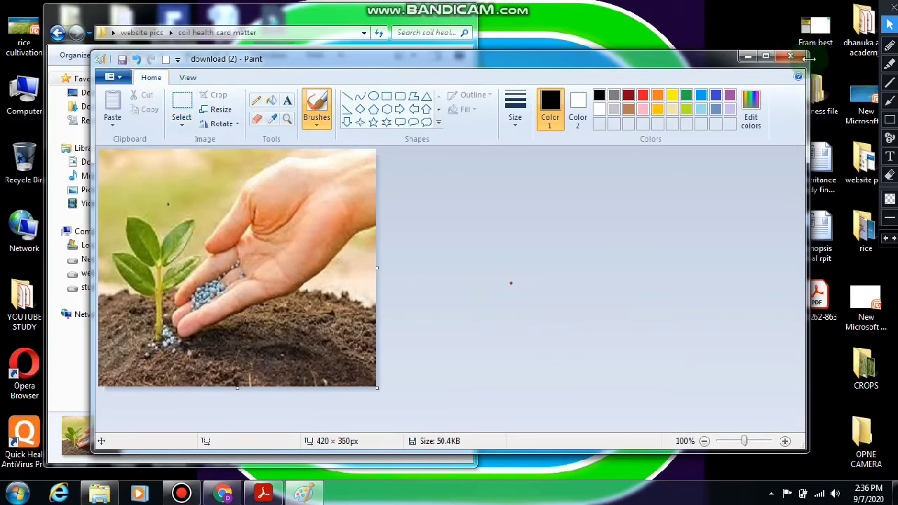
left_click(791, 56)
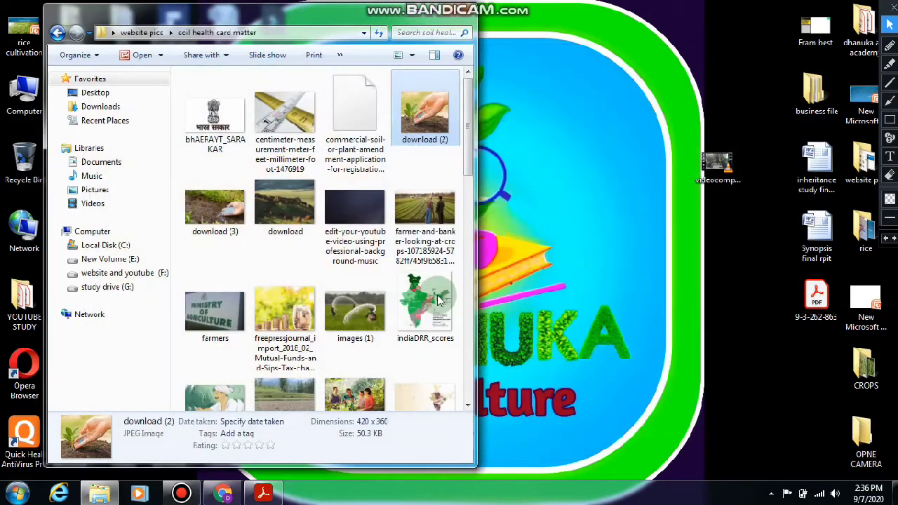
Step: Switch back to Chrome, upload the resized download (2) image and set it as the post's featured image
left_click(224, 495)
left_click(62, 133)
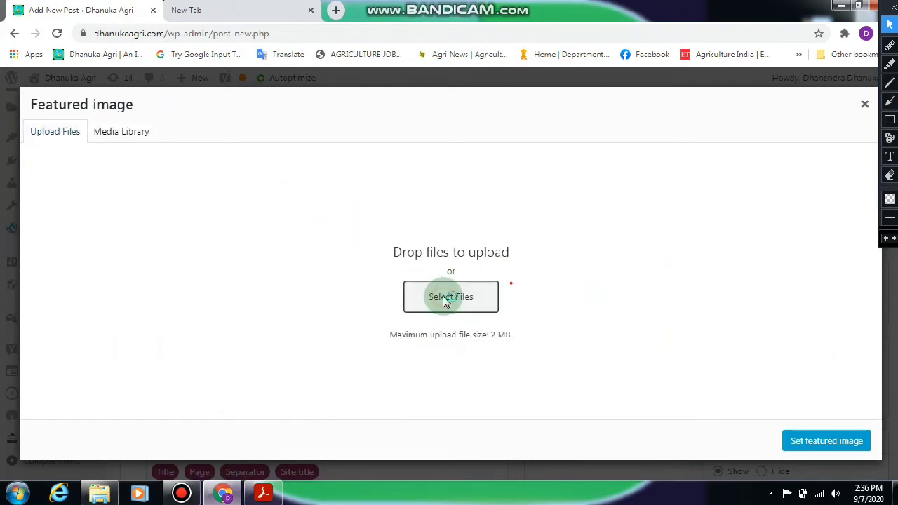
left_click(449, 299)
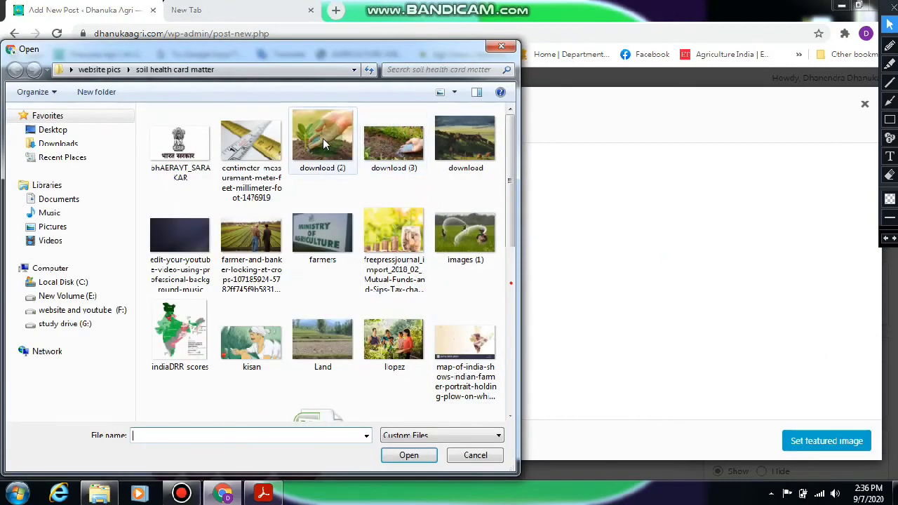
double_click(323, 140)
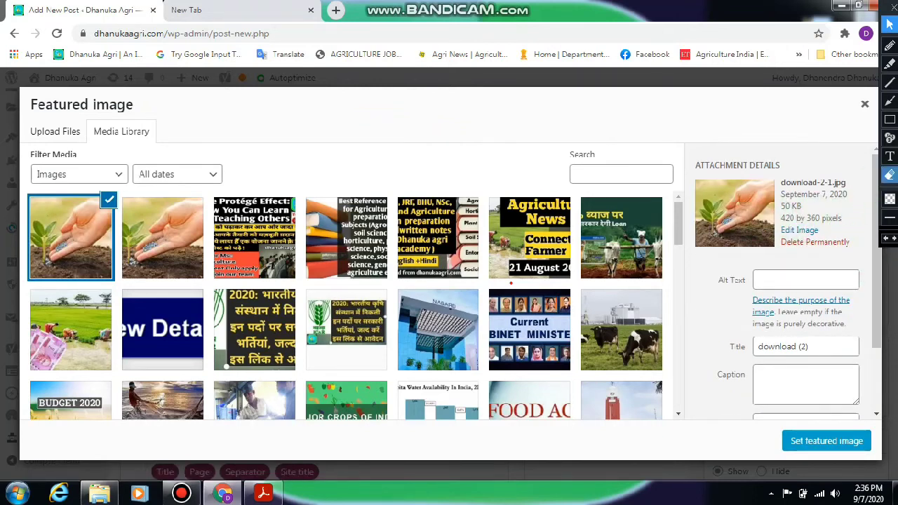
left_click(888, 122)
mouse_move(782, 205)
left_mouse_down()
mouse_move(849, 225)
mouse_move(820, 225)
mouse_move(794, 207)
left_mouse_up()
left_click(887, 174)
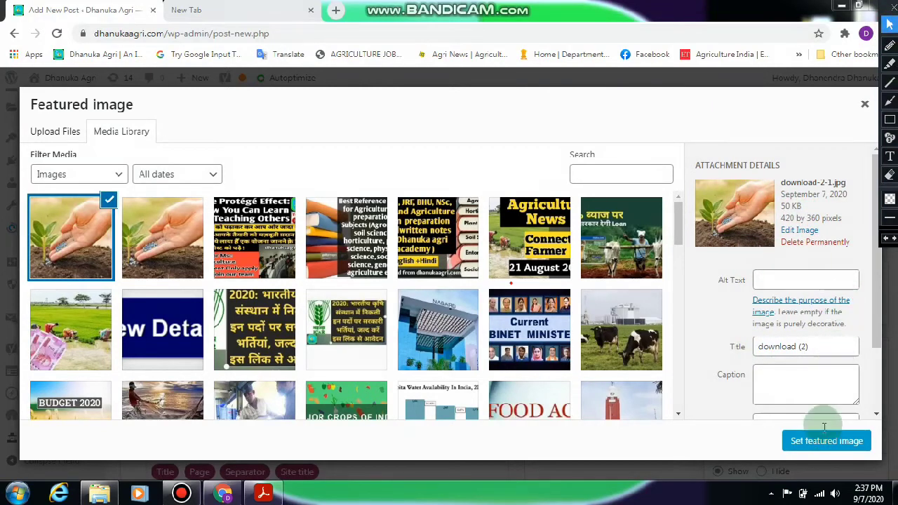
left_click(824, 448)
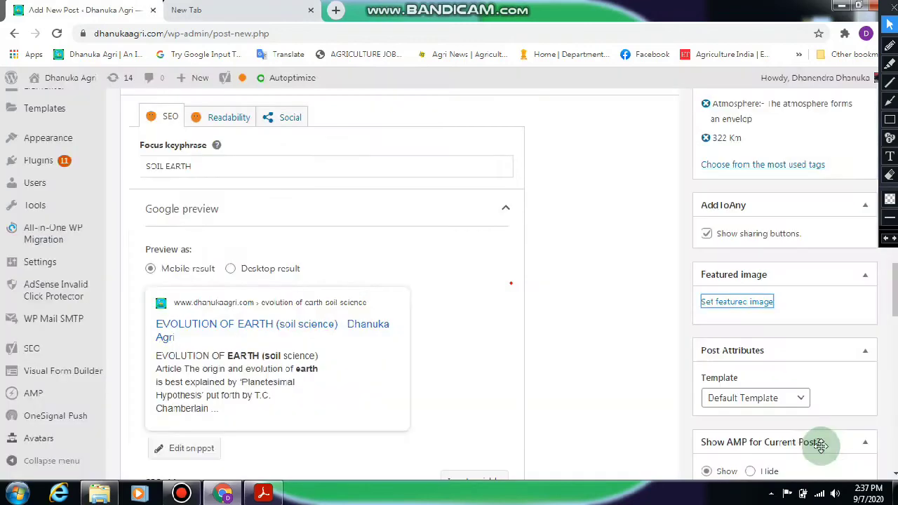
scroll(747, 323, "down", 1)
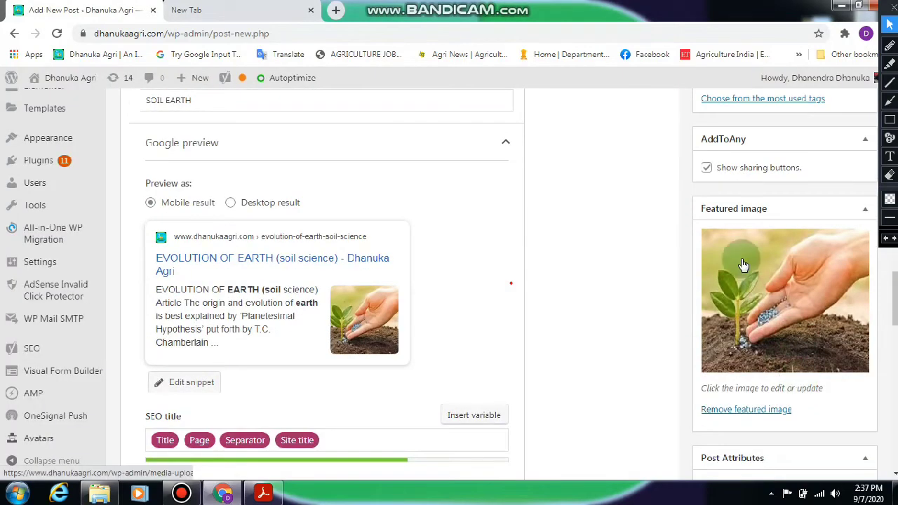
Step: Insert an empty paragraph in the post text directly above the Hydrosphere heading
scroll(407, 280, "up", 10)
scroll(372, 280, "up", 4)
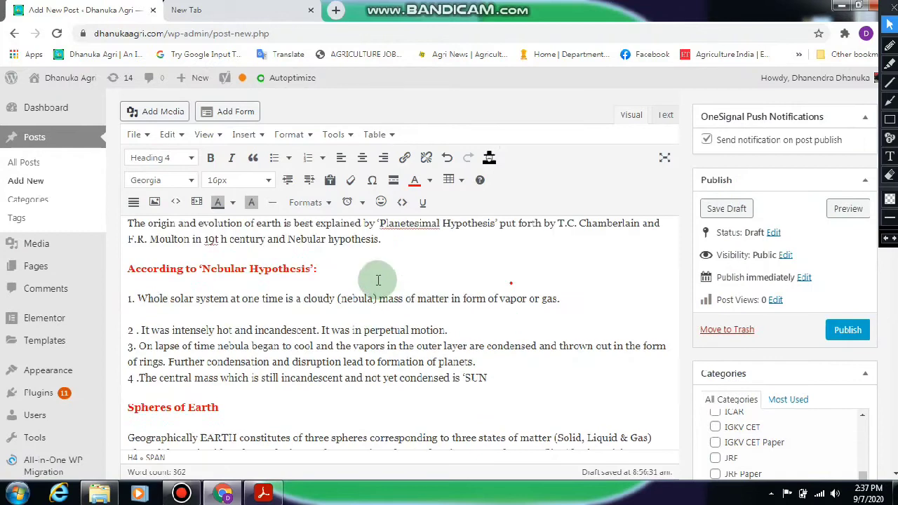
scroll(345, 309, "down", 10)
scroll(294, 330, "up", 2)
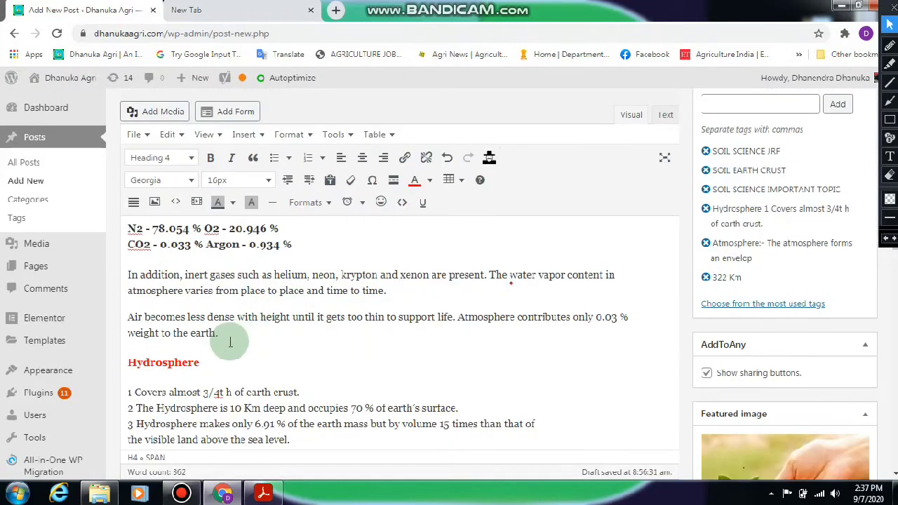
key("Return")
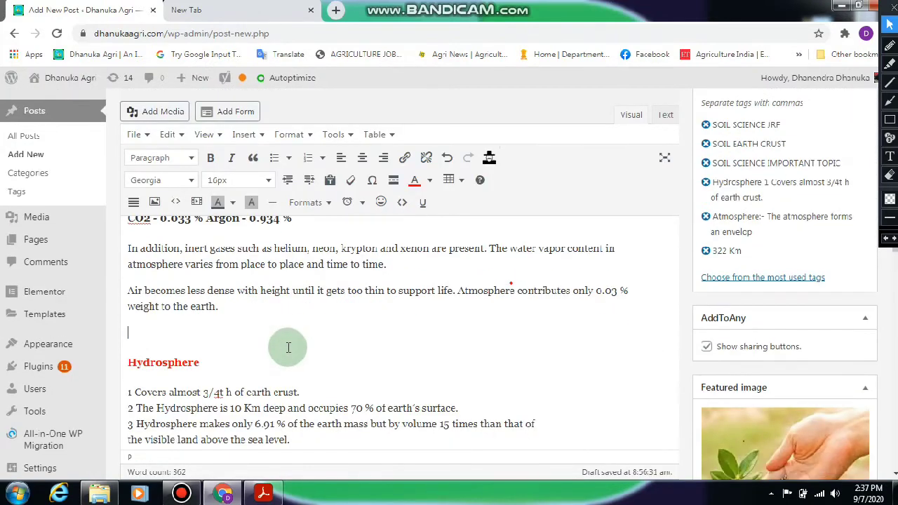
Step: Insert the agricultural-science.jpg image from the media library into the empty paragraph above the Hydrosphere heading
left_click(158, 120)
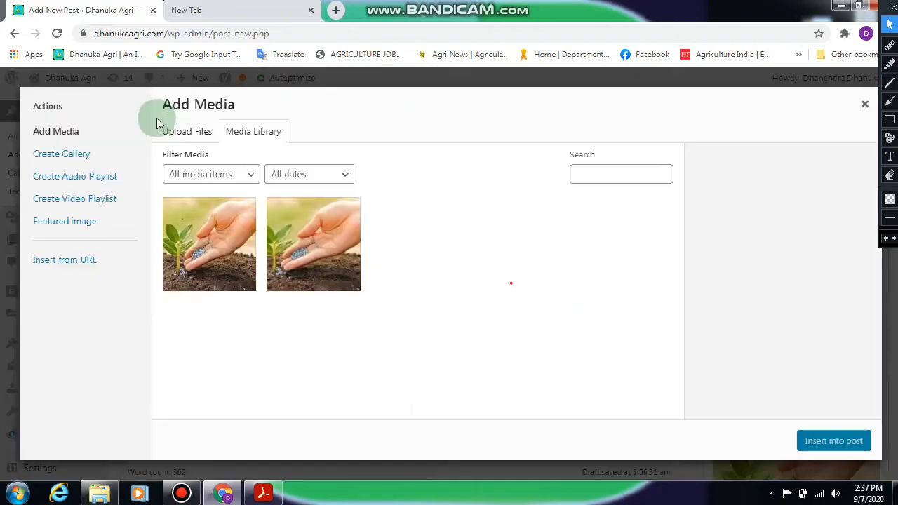
left_click(261, 144)
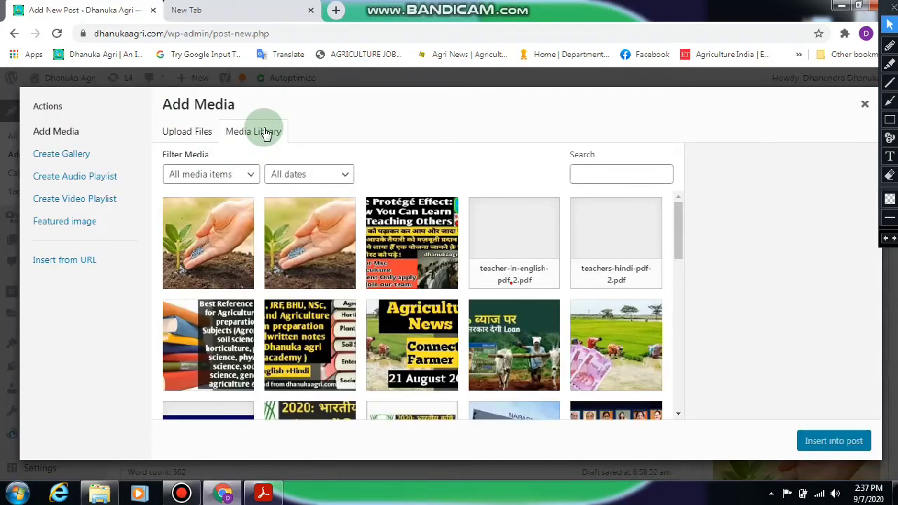
scroll(604, 363, "down", 2)
scroll(453, 327, "down", 2)
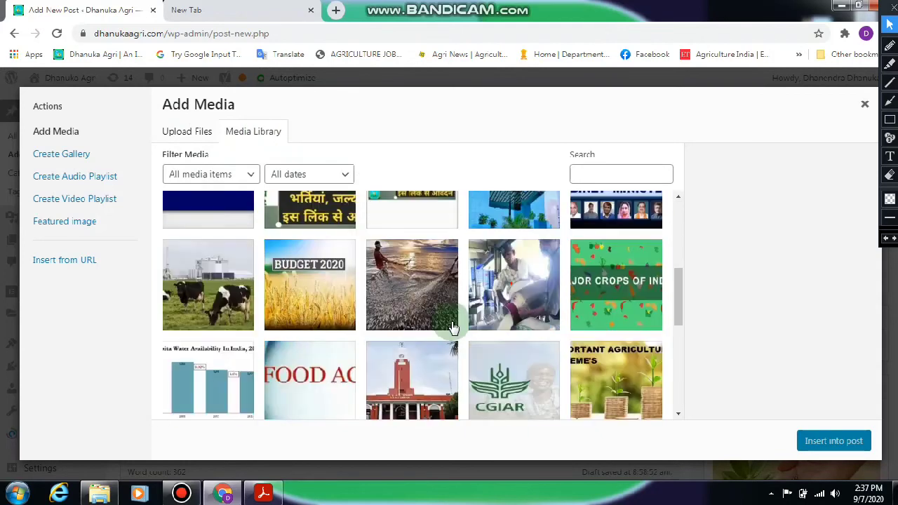
scroll(306, 296, "down", 3)
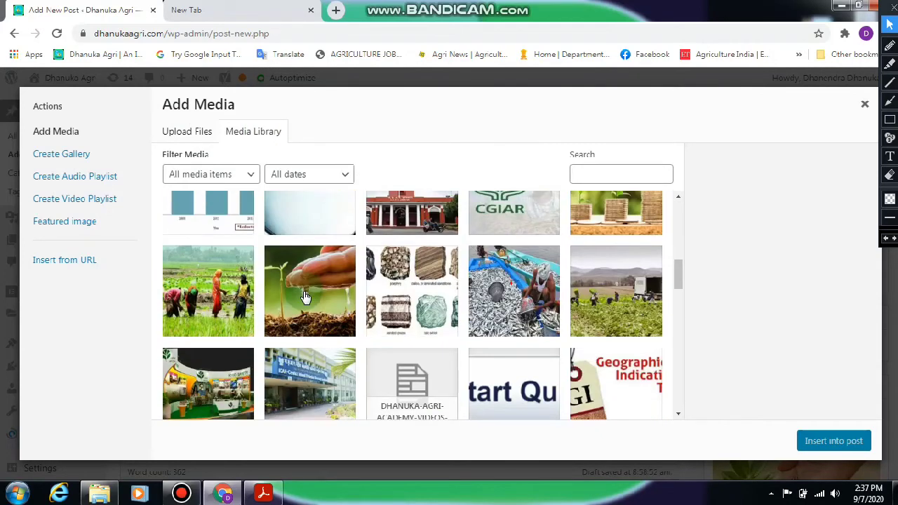
left_click(288, 298)
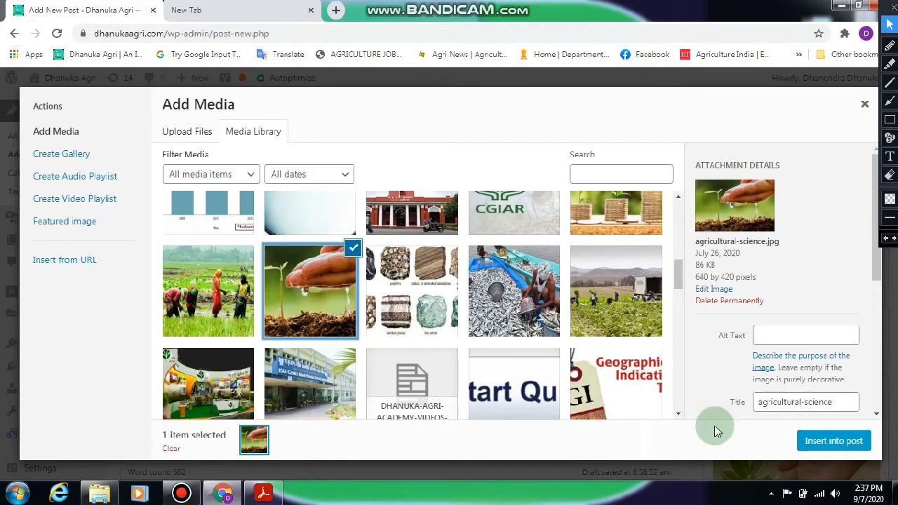
left_click(834, 442)
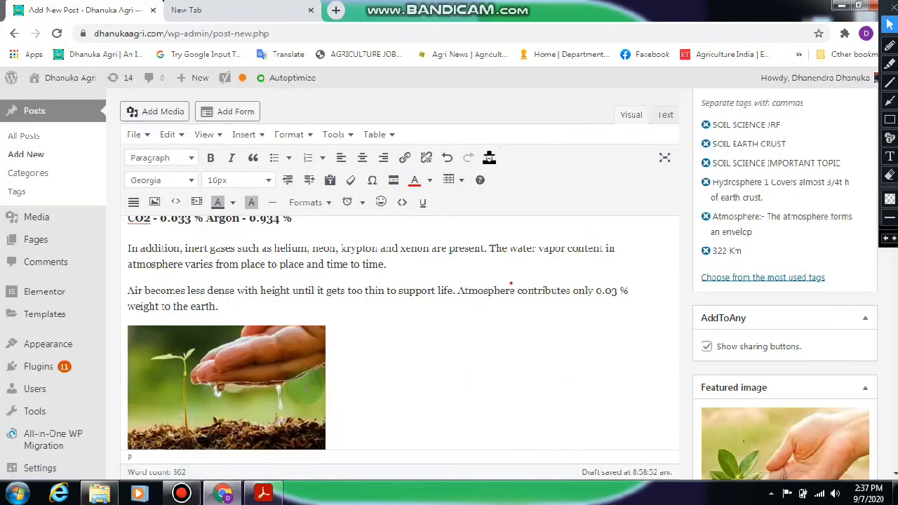
Step: Publish the EVOLUTION OF EARTH (soil science) post after checking its content in the editor
scroll(306, 384, "down", 1)
scroll(444, 325, "down", 5)
scroll(602, 314, "up", 10)
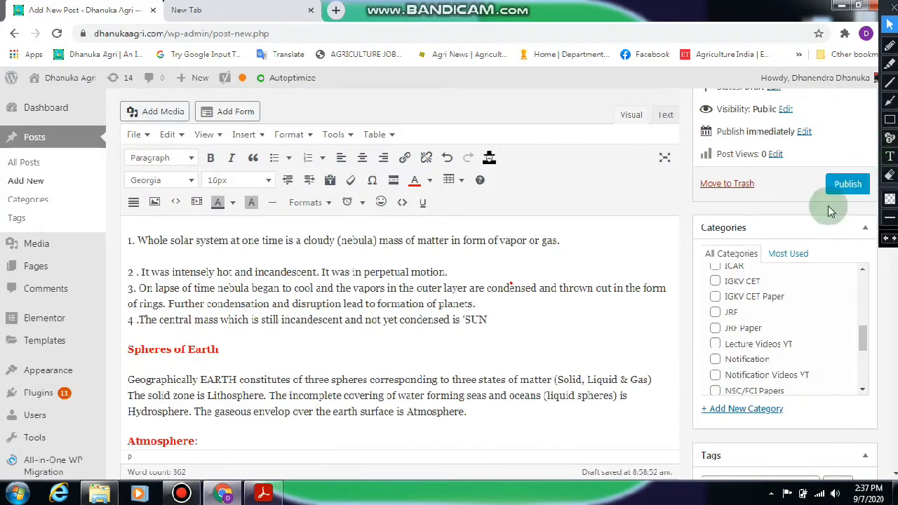
left_click(842, 188)
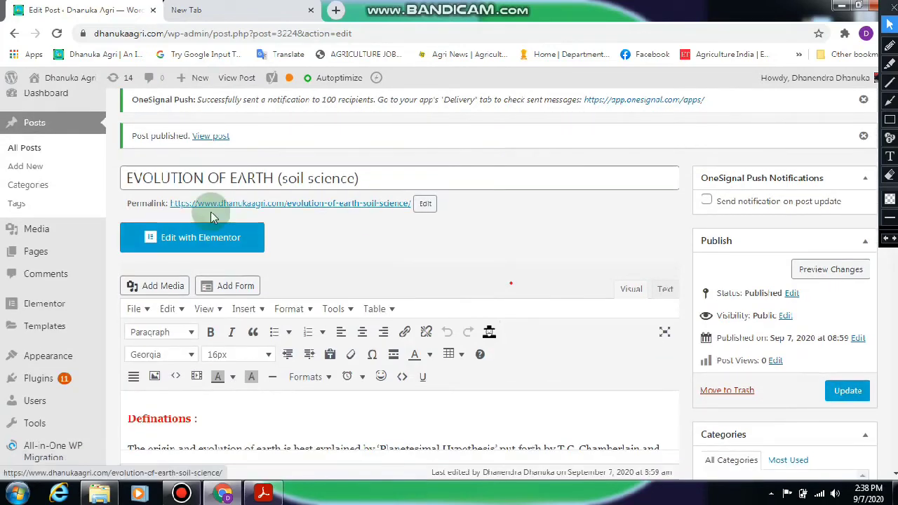
right_click(290, 203)
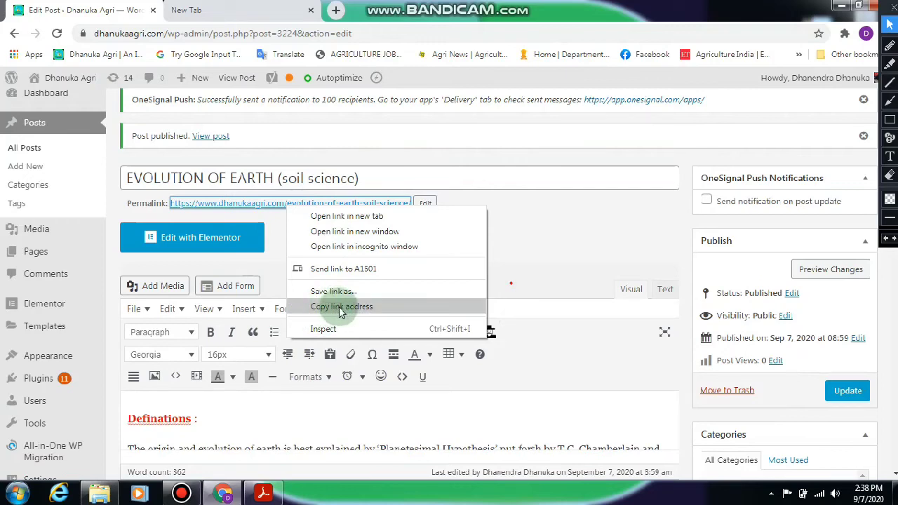
left_click(530, 238)
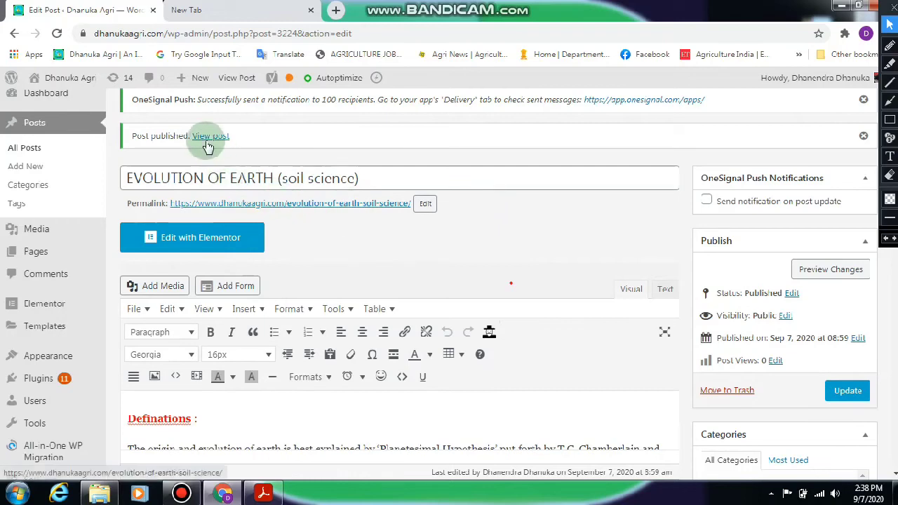
left_click(889, 120)
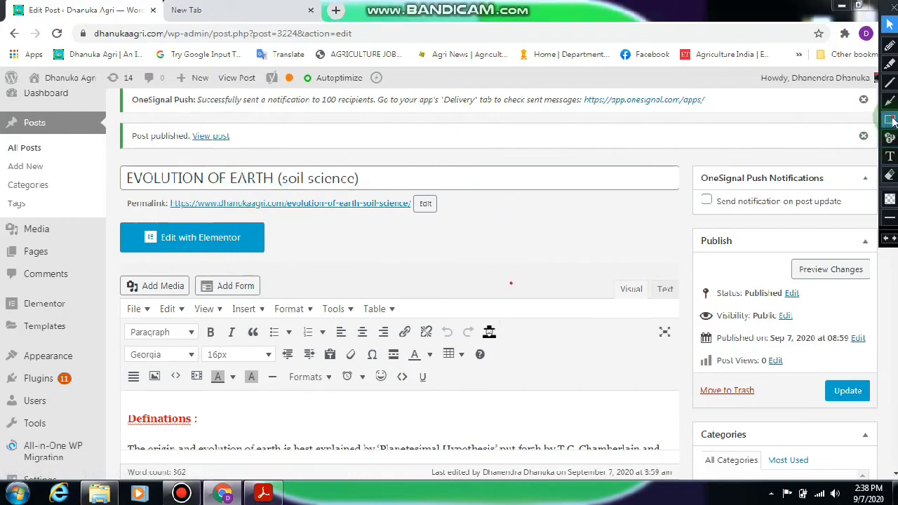
left_click_drag(189, 127, 239, 144)
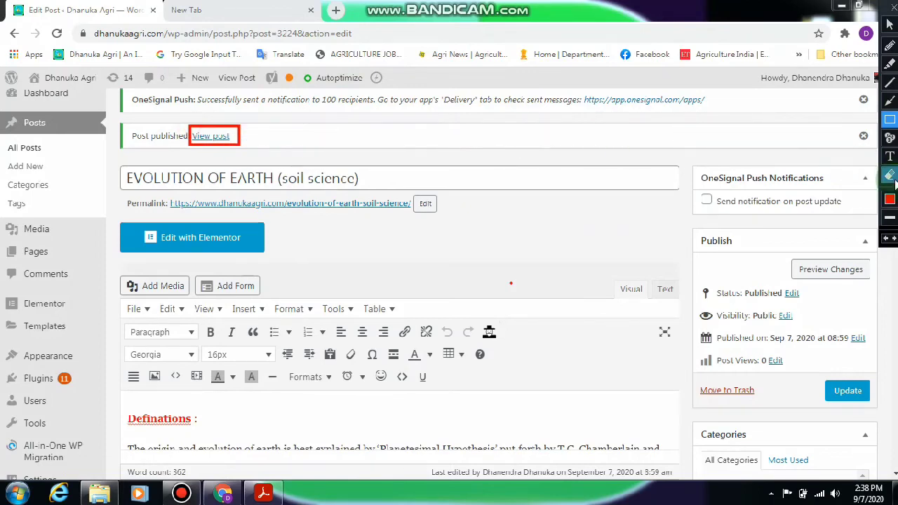
left_click(890, 175)
left_click(239, 145)
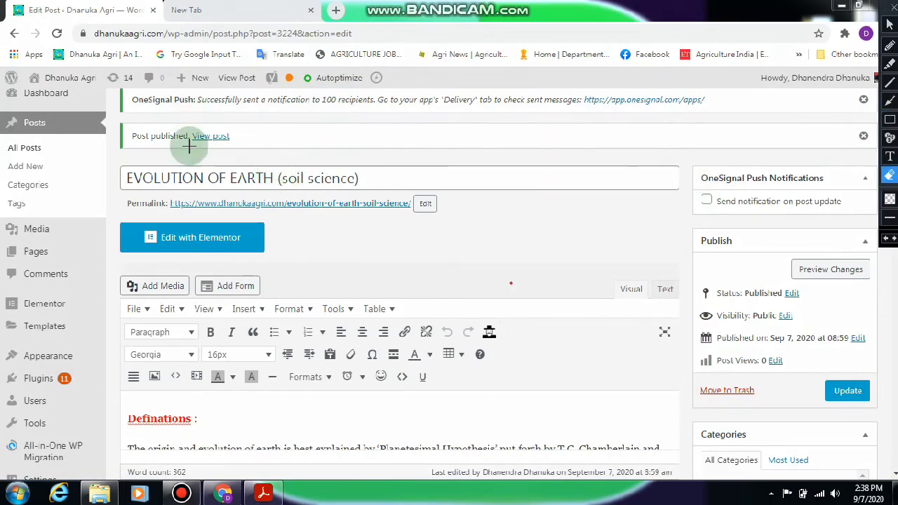
left_click(891, 26)
Step: Open the published post on the site and examine its featured image, title, categories, red headings, body text and inline image
left_click(218, 136)
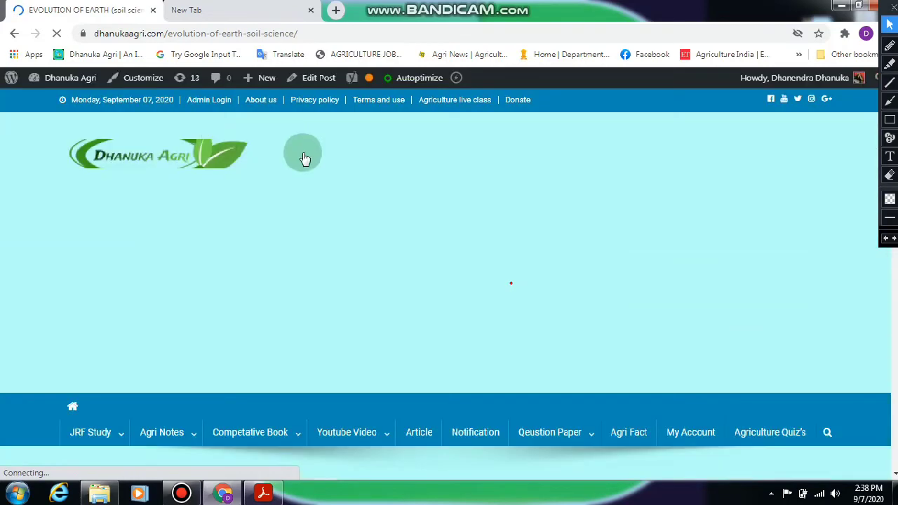
scroll(386, 245, "down", 2)
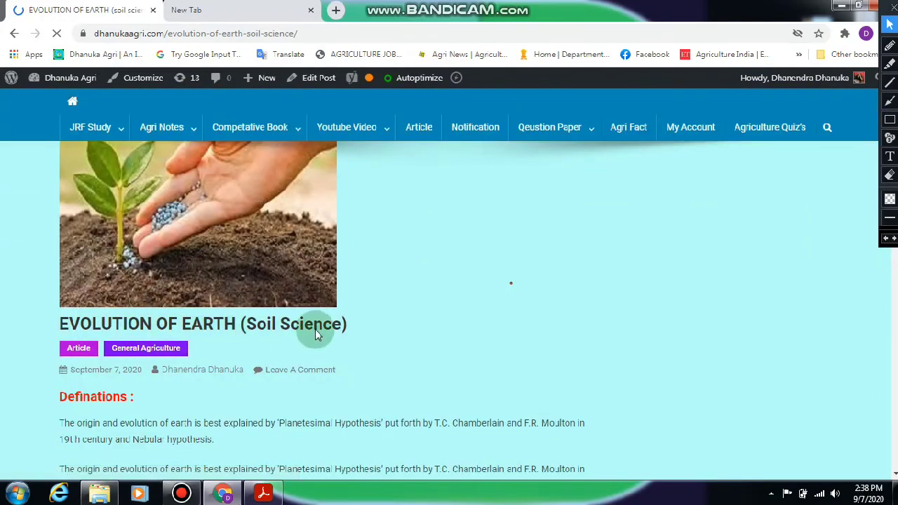
scroll(210, 344, "down", 2)
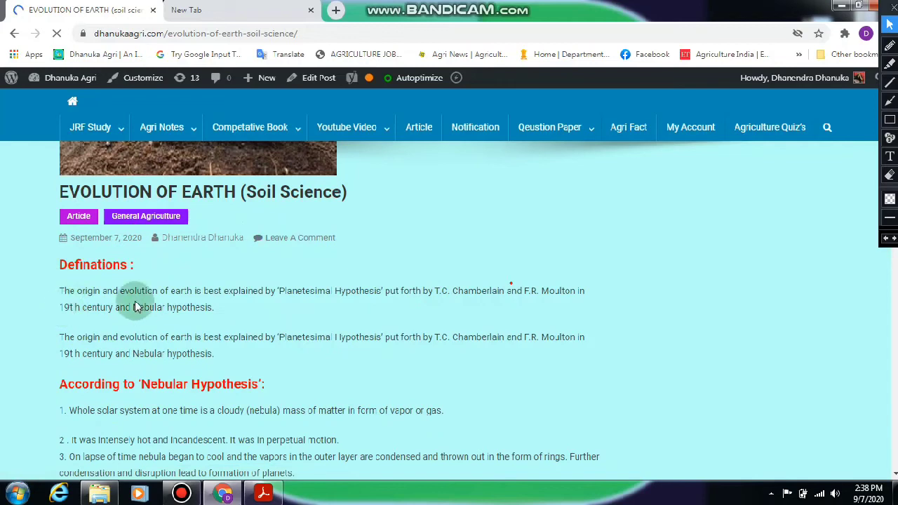
scroll(183, 274, "down", 1)
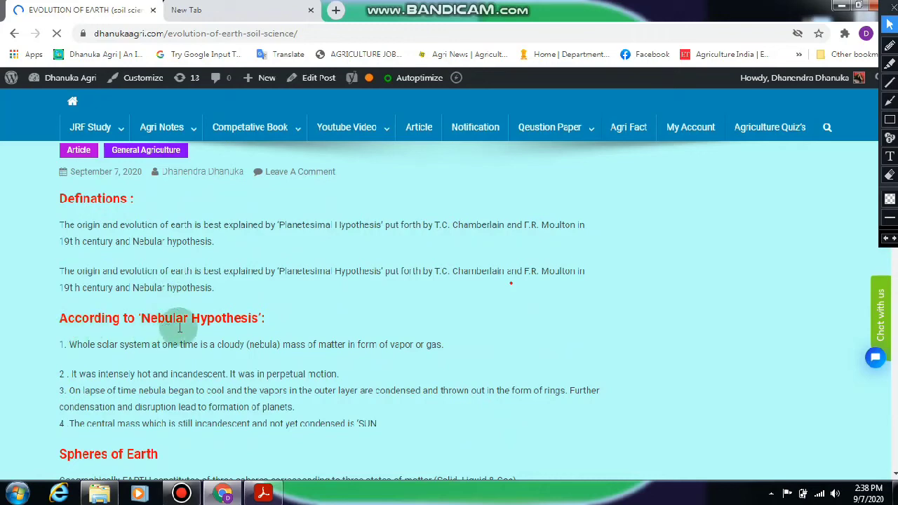
scroll(231, 389, "down", 6)
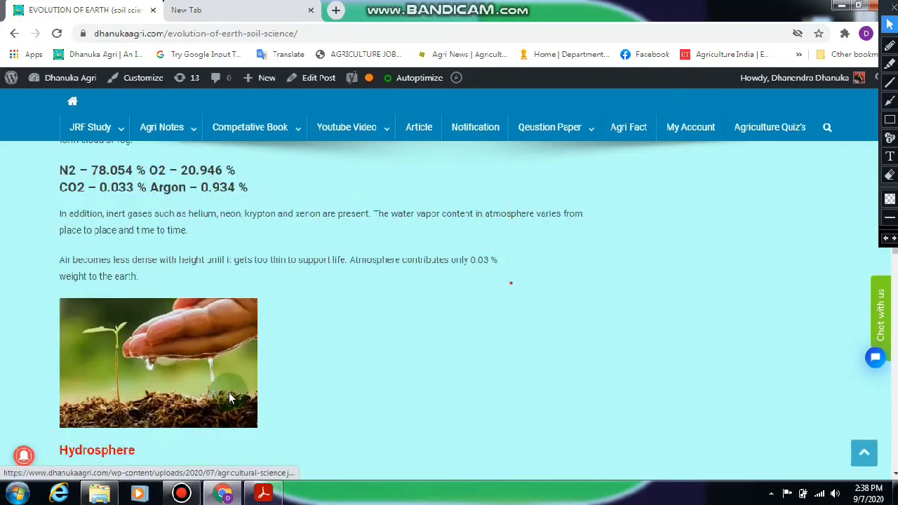
scroll(229, 398, "up", 1)
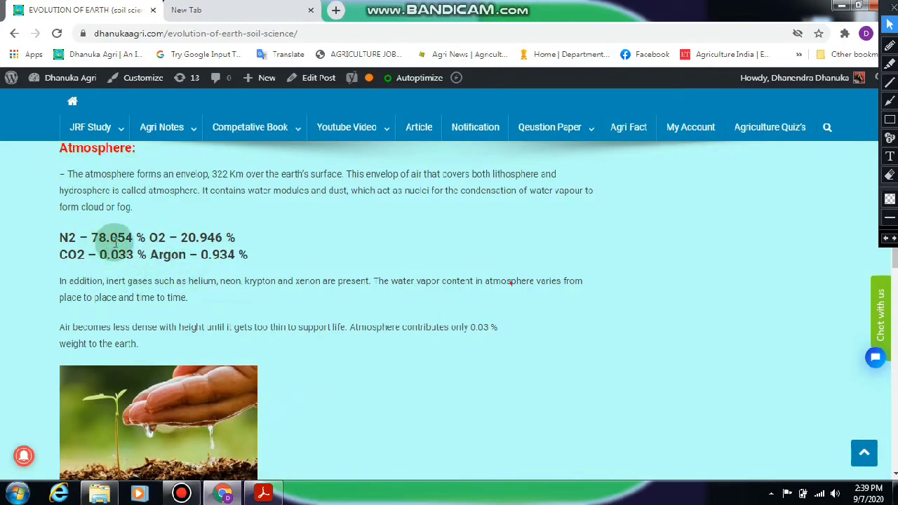
scroll(172, 288, "down", 1)
scroll(203, 305, "down", 1)
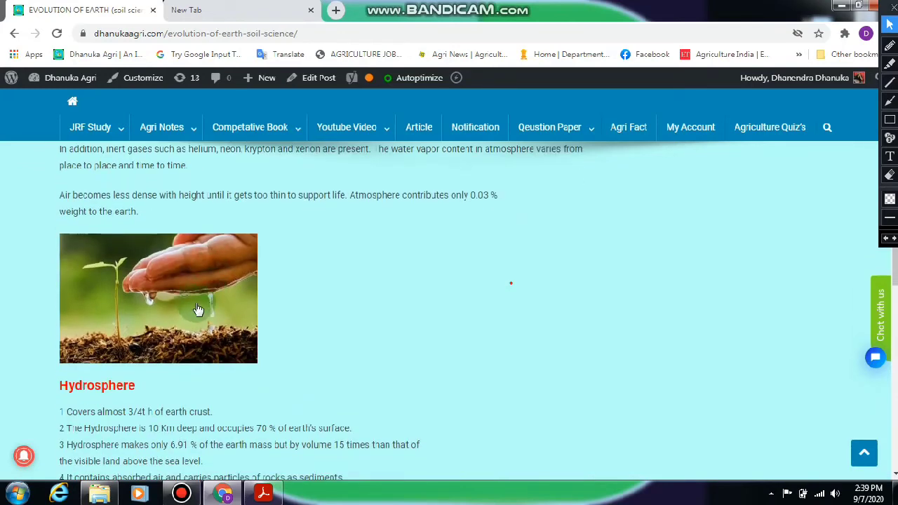
scroll(195, 309, "down", 1)
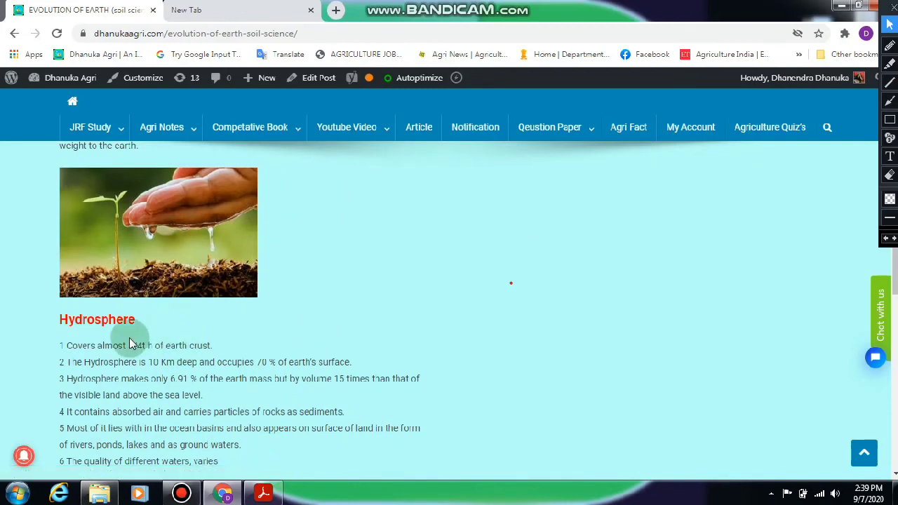
scroll(120, 330, "down", 1)
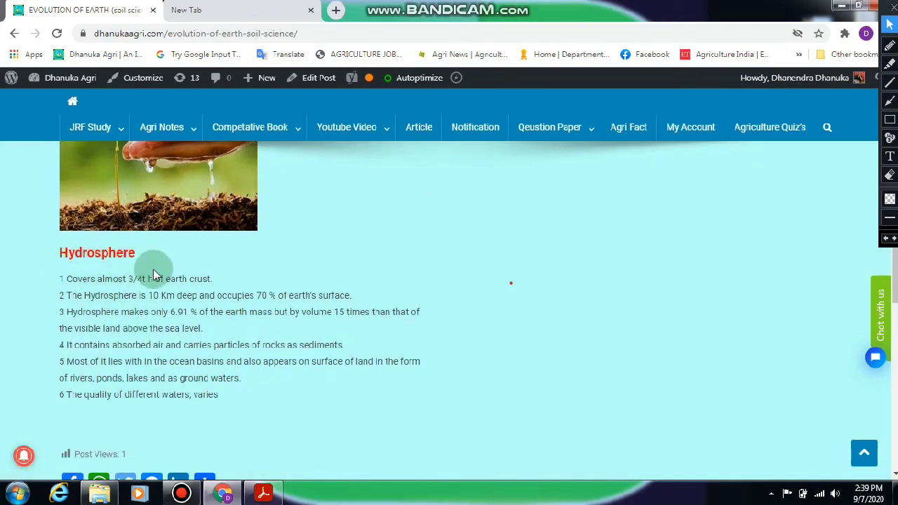
scroll(158, 272, "down", 2)
scroll(232, 266, "up", 3)
scroll(300, 260, "up", 7)
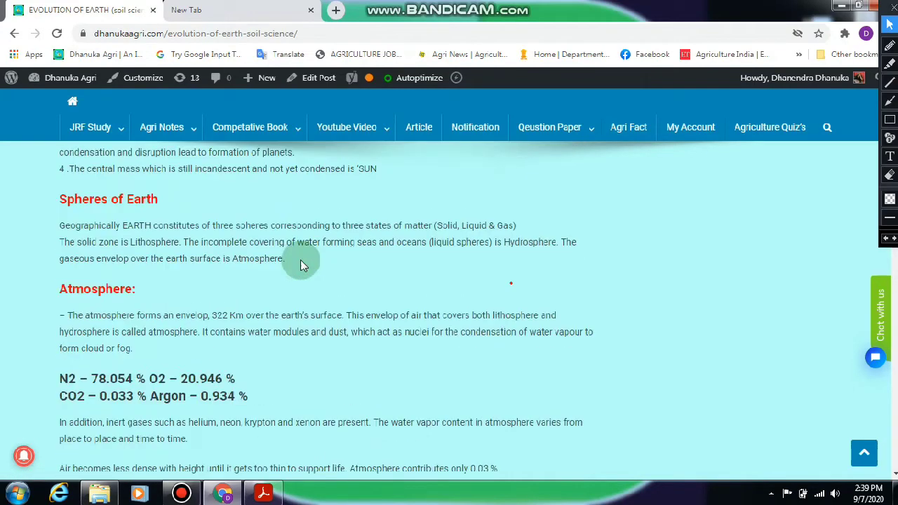
scroll(300, 261, "up", 3)
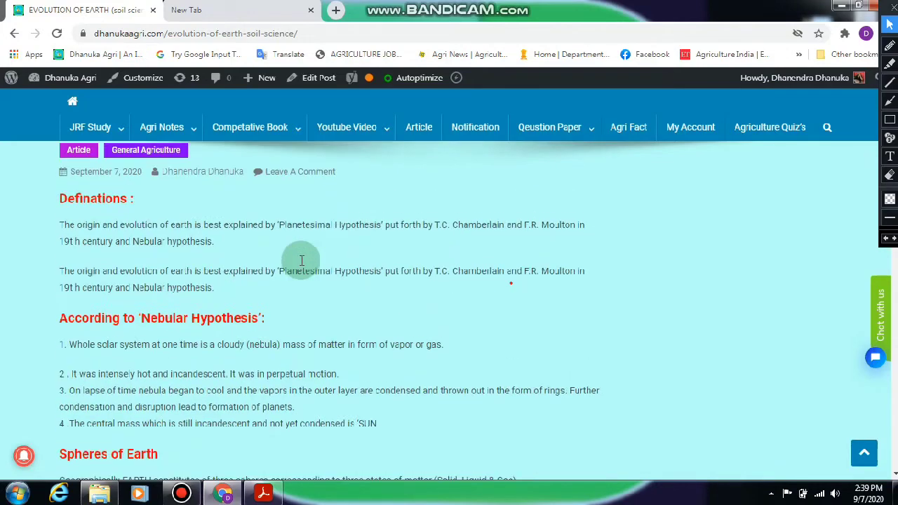
scroll(300, 260, "down", 3)
scroll(302, 259, "down", 8)
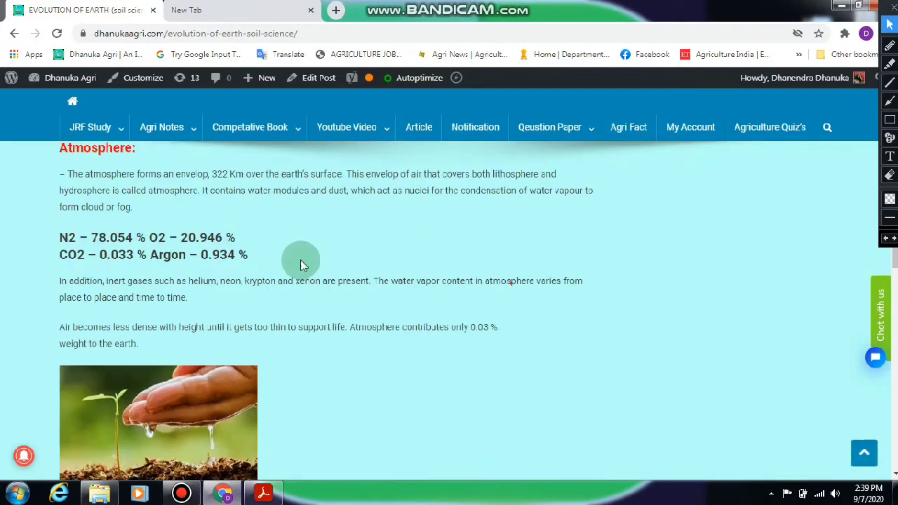
scroll(300, 265, "down", 3)
scroll(300, 265, "up", 7)
scroll(303, 269, "up", 10)
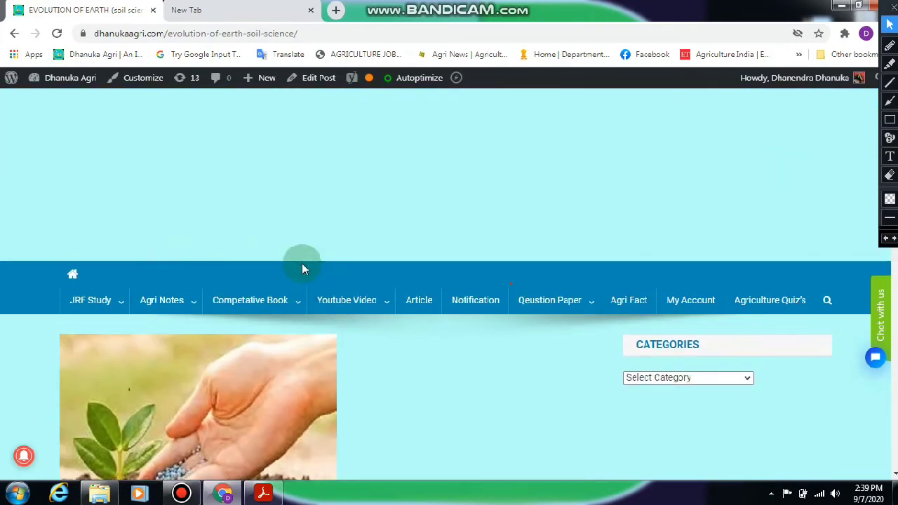
scroll(303, 269, "down", 6)
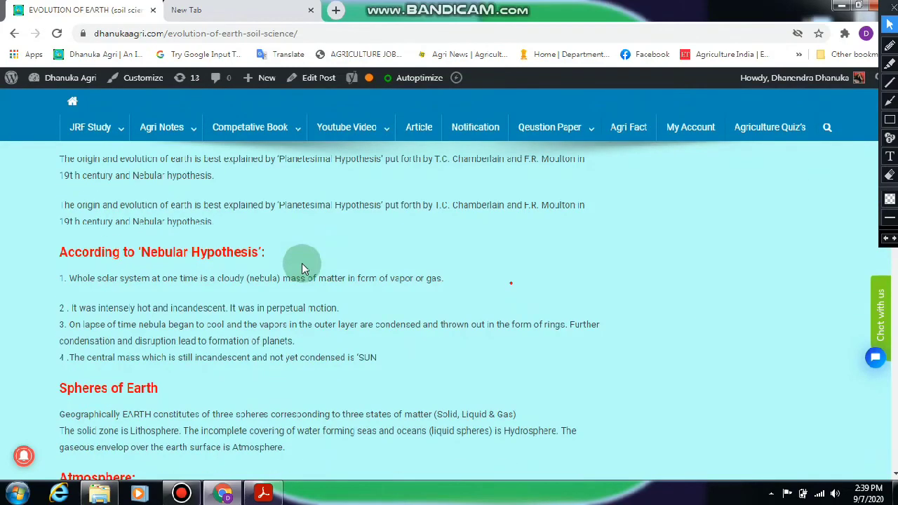
scroll(302, 266, "down", 2)
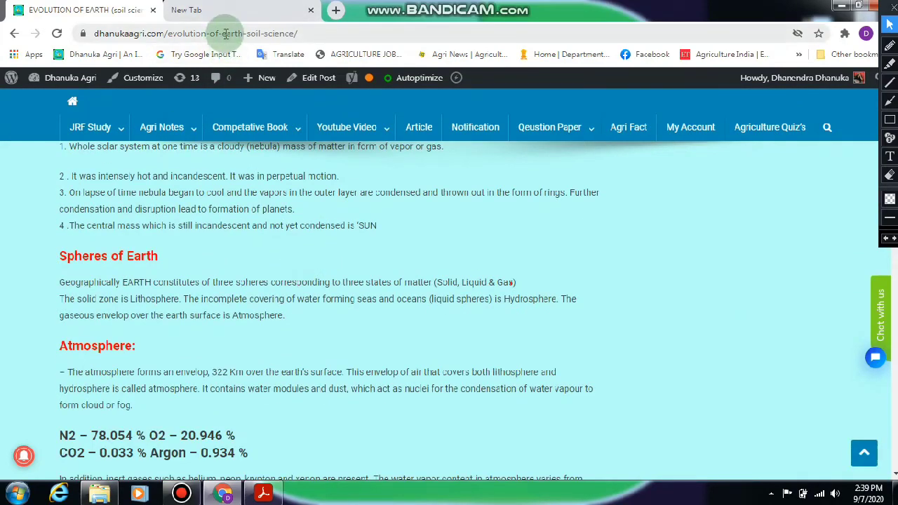
Step: Replace the post page's address with the text "Atmosphere:- The atmosphere forms an envelop, 322 Km" without loading it
left_click(226, 33)
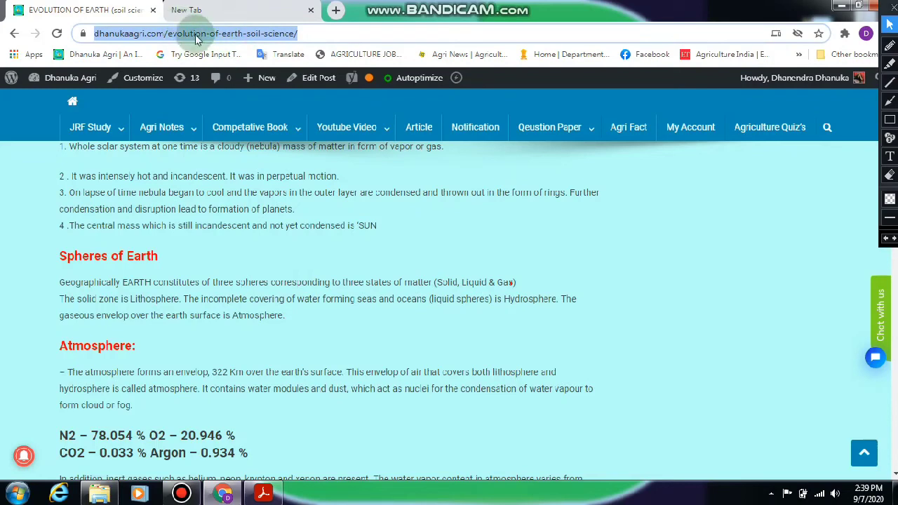
type("Atmosphere:- The atmosphere forms an envelop, 322 Km")
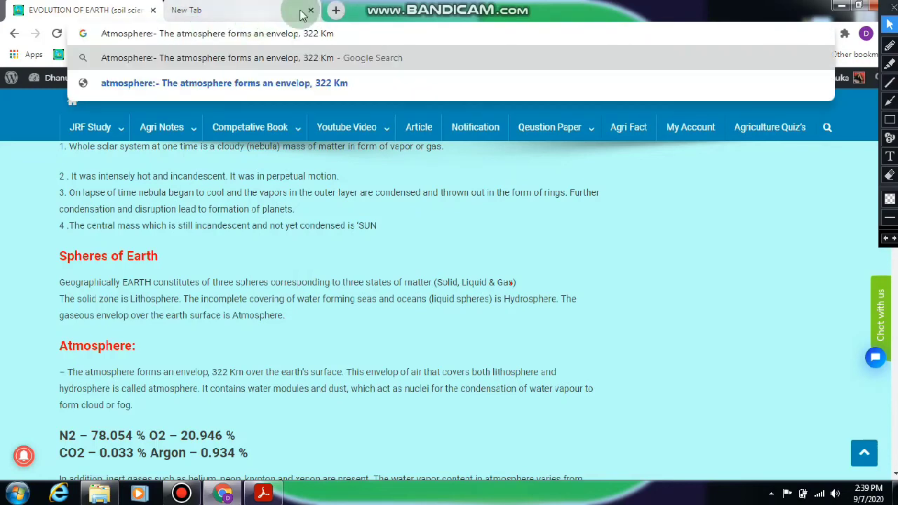
left_click(265, 13)
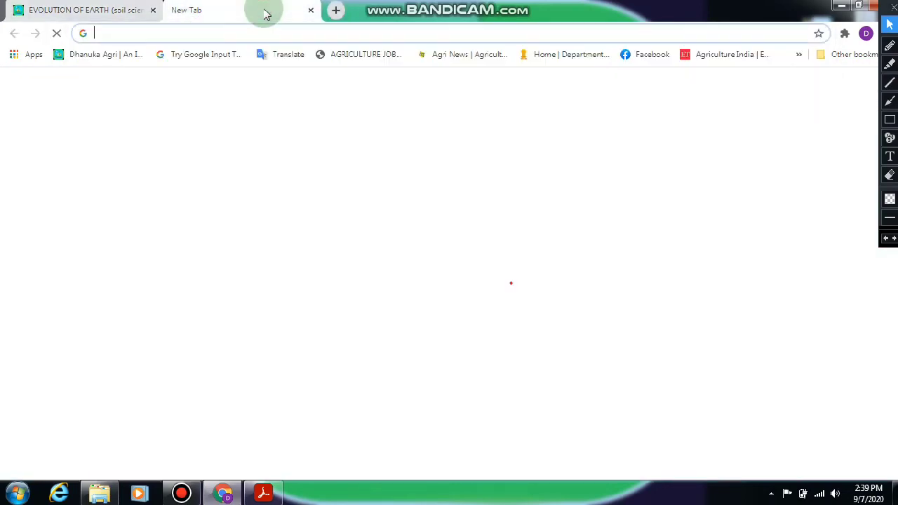
left_click(176, 31)
type("Atmosphere:- The atmosphere forms an envelop, 322 Km")
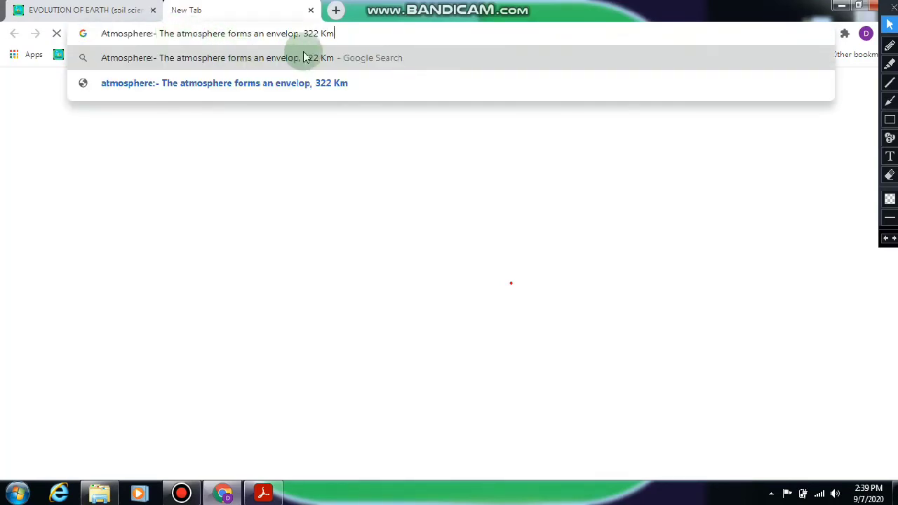
key("ctrl+a")
type("Atm")
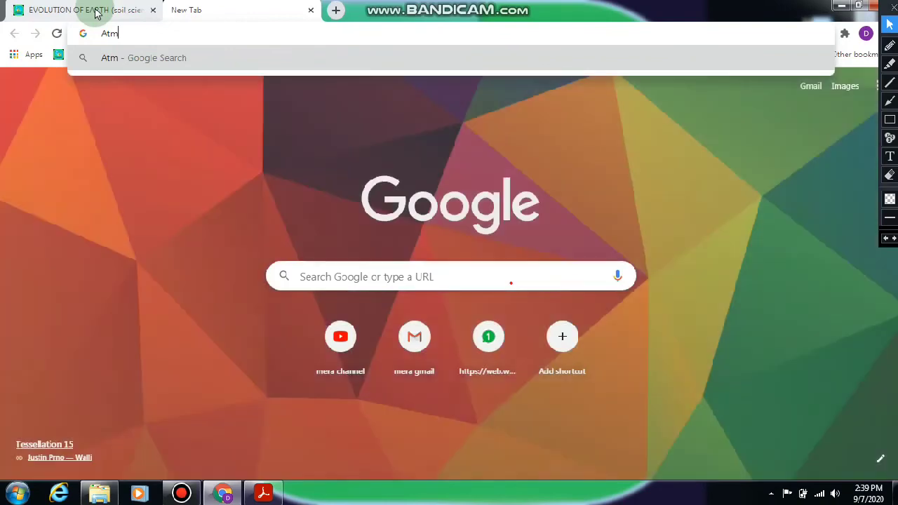
key("Escape")
Step: Switch back to the published post's tab and clear the Atmosphere text from its address bar
left_click(96, 12)
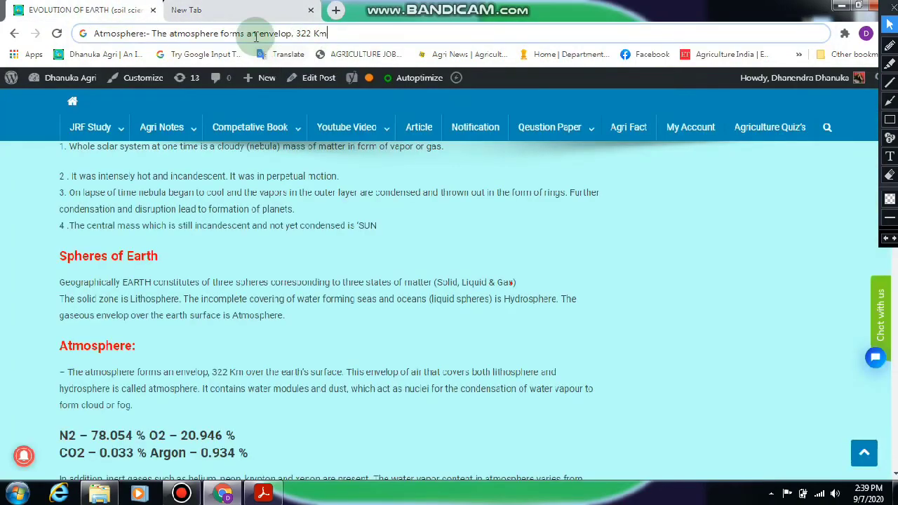
key("BackSpace")
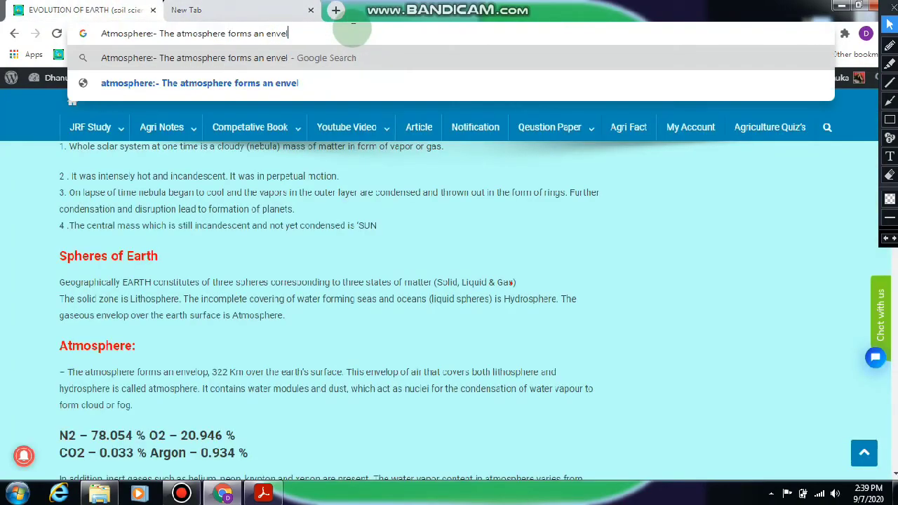
key("BackSpace")
key("BackSpace")
key("BackSpace")
key("BackSpace")
key("BackSpace")
key("BackSpace")
key("BackSpace")
key("BackSpace")
key("BackSpace")
key("BackSpace")
key("BackSpace")
key("BackSpace")
key("BackSpace")
key("BackSpace")
key("BackSpace")
key("BackSpace")
key("BackSpace")
key("BackSpace")
key("BackSpace")
key("BackSpace")
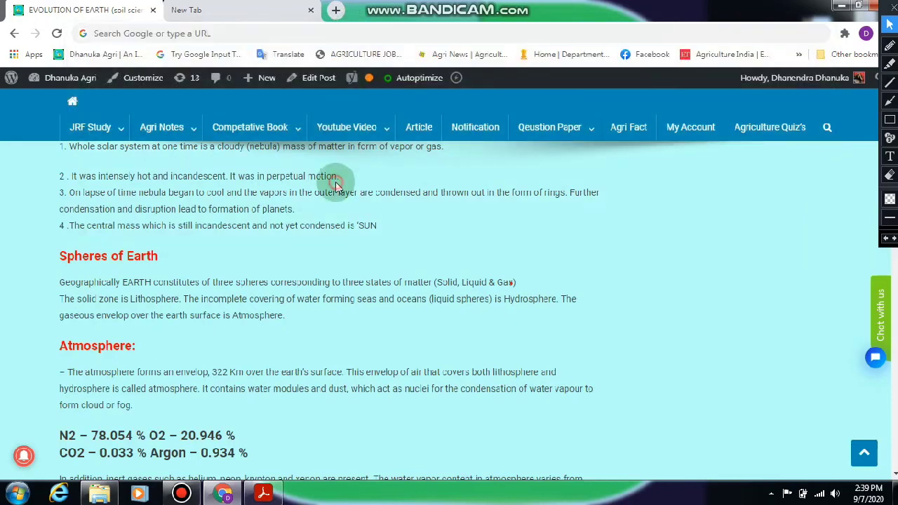
Step: Check the featured image on the published post and go back to the post's edit page
scroll(159, 261, "up", 10)
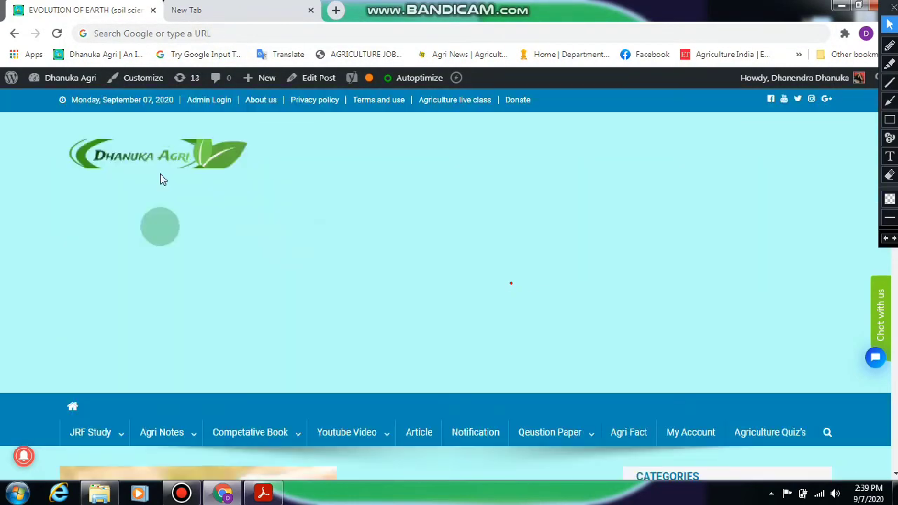
scroll(179, 387, "down", 5)
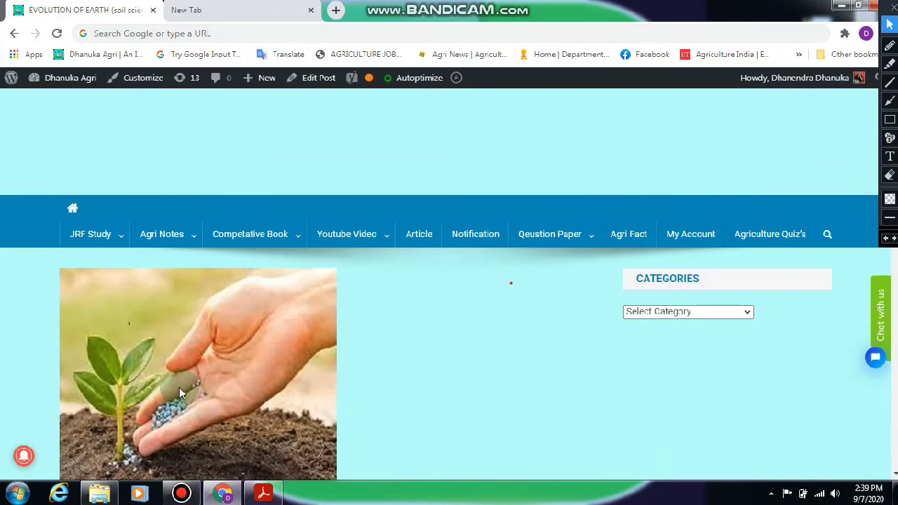
left_click(16, 34)
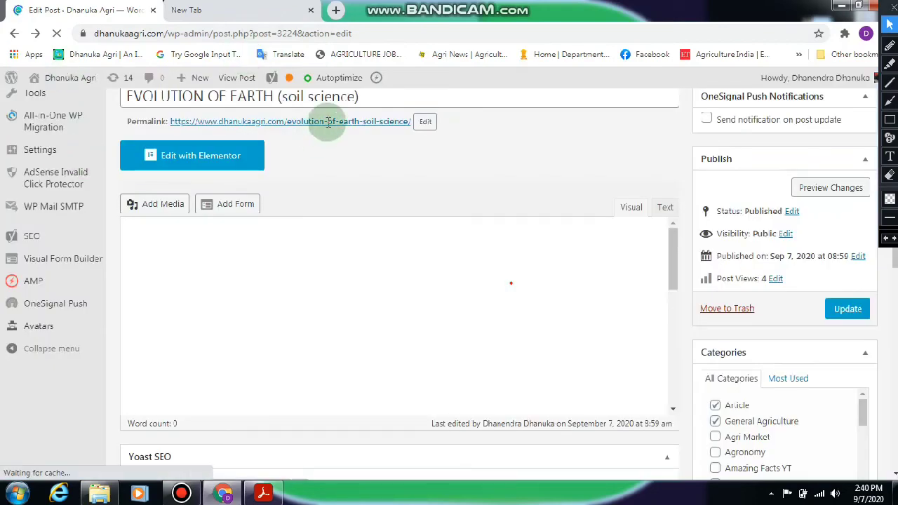
right_click(327, 122)
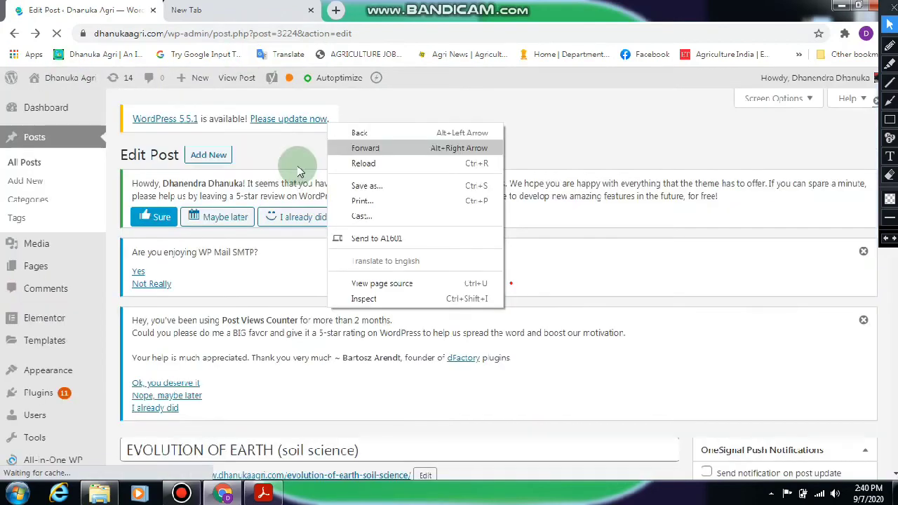
left_click(281, 118)
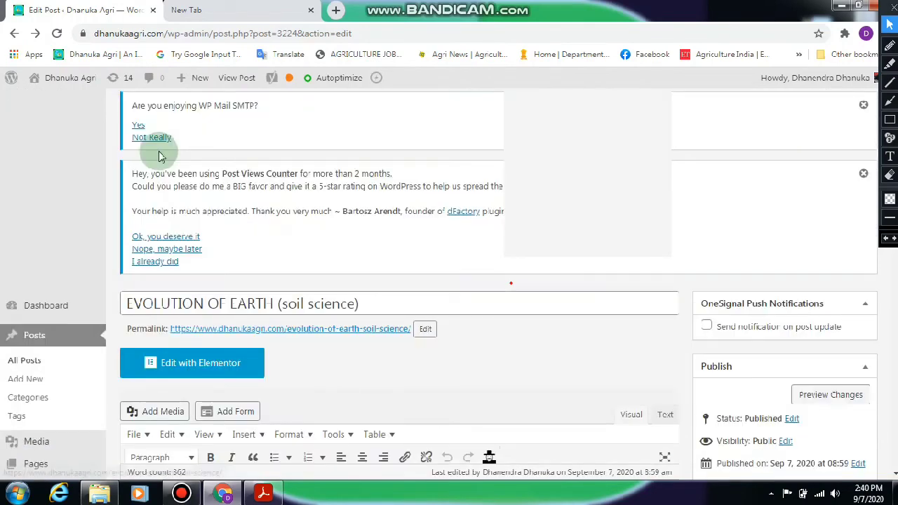
Step: Justify the entire body text of the post and check the alignment down to the Hydrosphere section
scroll(159, 156, "up", 2)
scroll(341, 280, "down", 10)
scroll(326, 286, "up", 3)
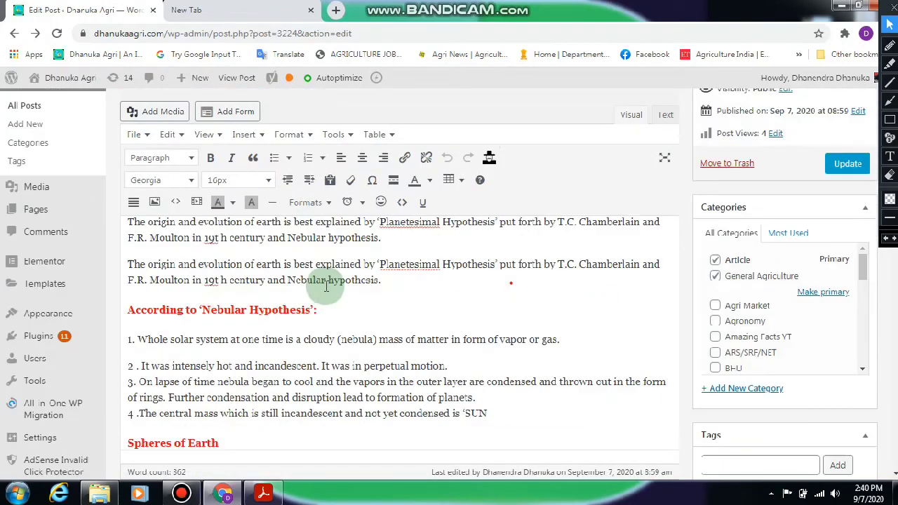
scroll(326, 286, "up", 1)
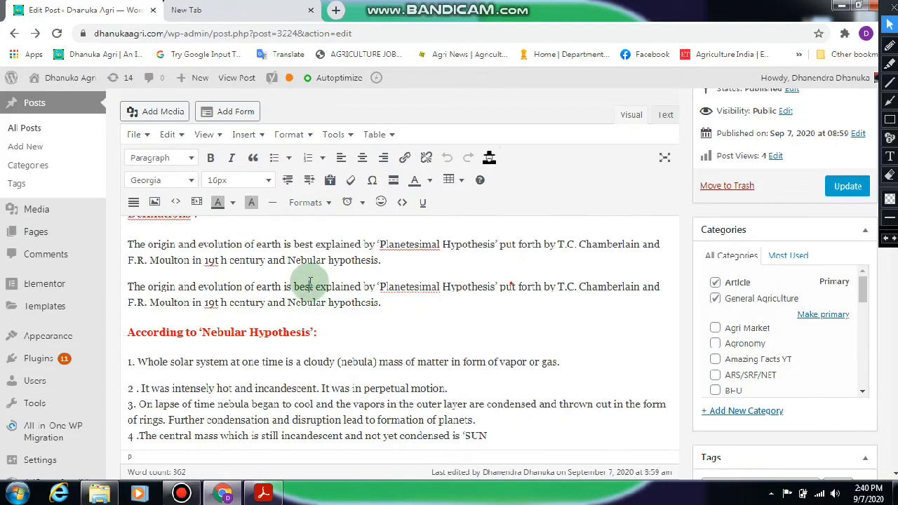
key("ctrl+a")
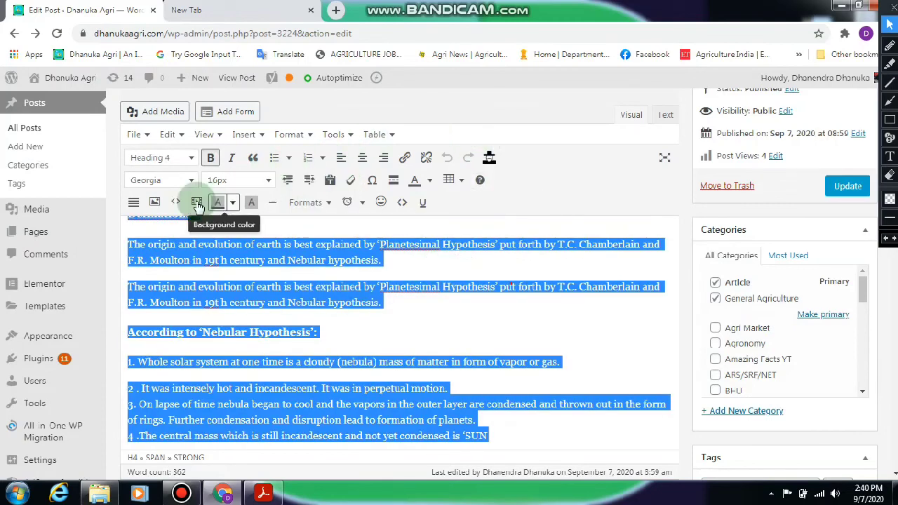
left_click(135, 204)
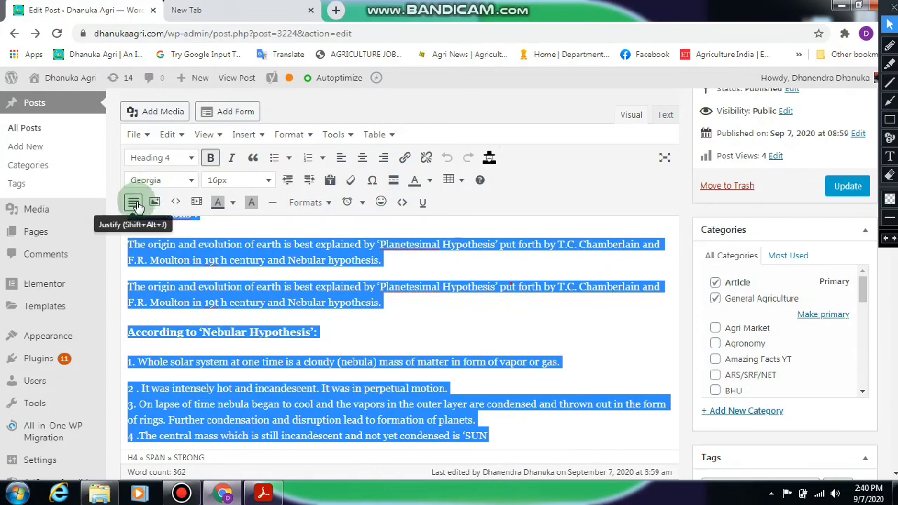
left_click(390, 296)
scroll(520, 364, "down", 1)
scroll(520, 364, "down", 12)
scroll(523, 372, "up", 4)
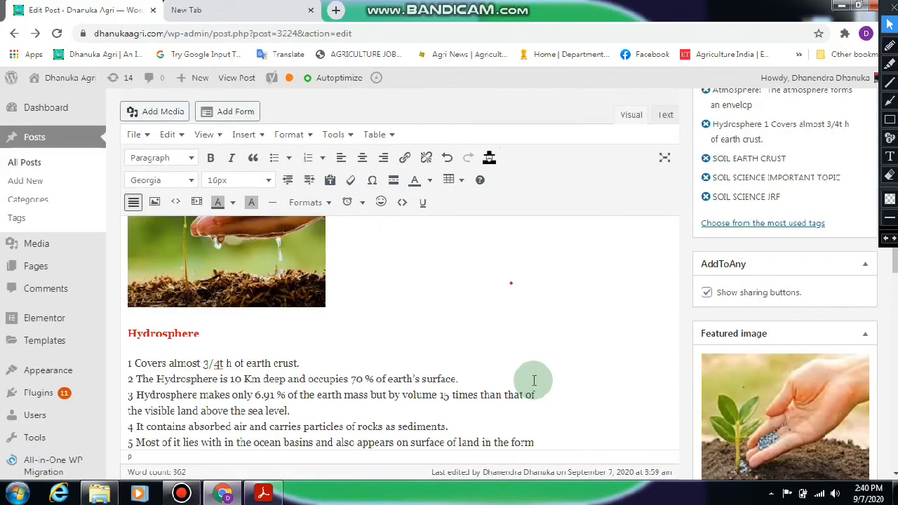
Step: Update the published EVOLUTION OF EARTH (soil science) post with the alignment change
scroll(533, 380, "up", 8)
left_click(845, 384)
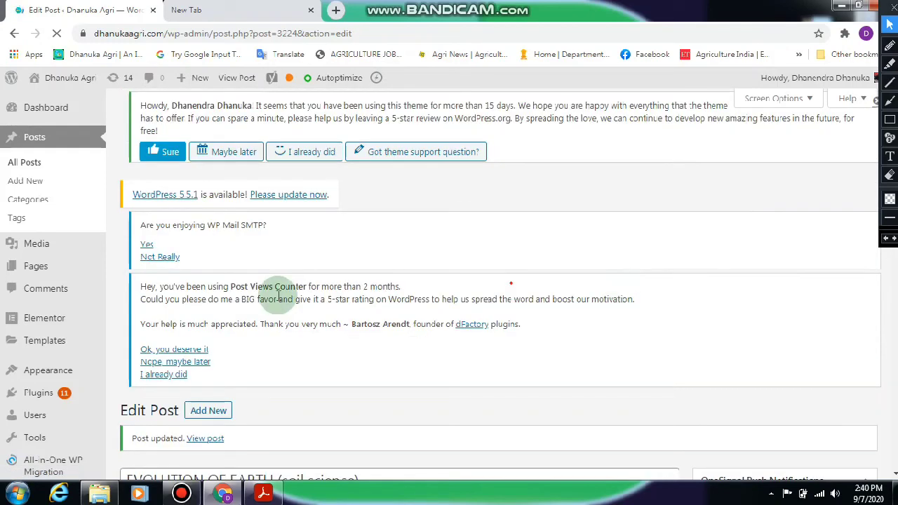
scroll(310, 281, "down", 5)
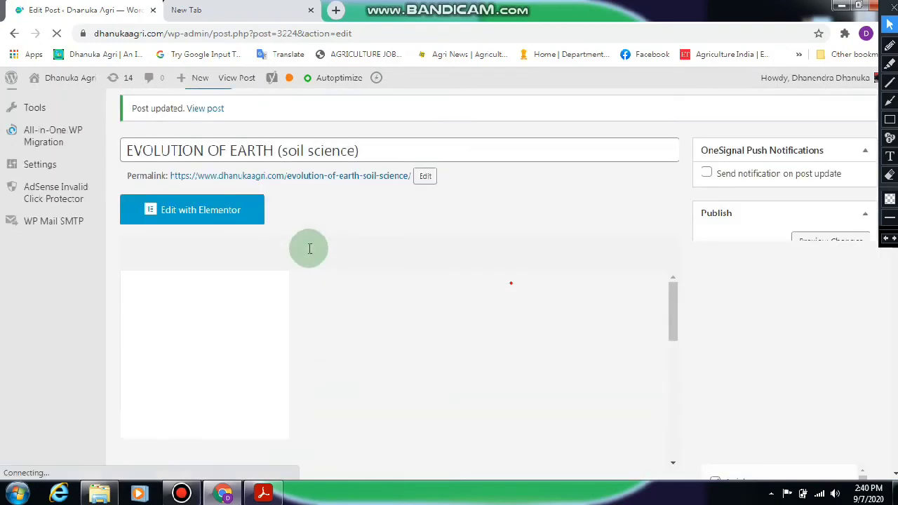